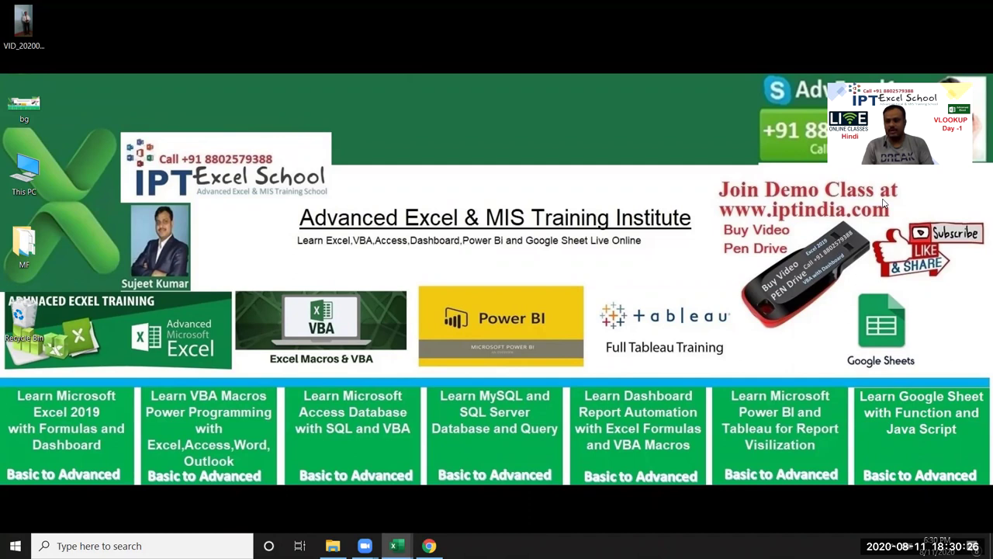
# Step: Switch to the Excel window showing the DataP workbook's sales table
pyautogui.hotkey('alt', 'Tab')
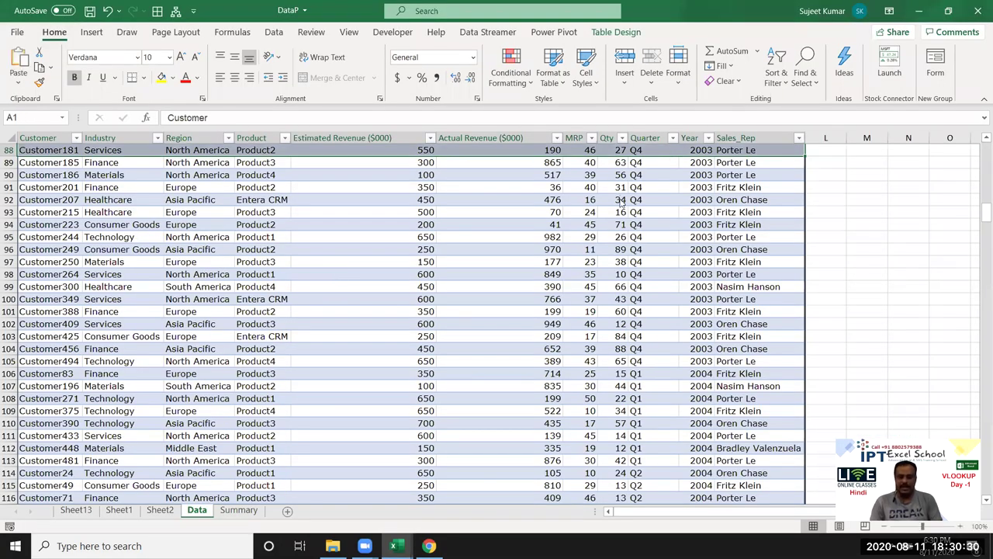
# Step: Copy columns A through K of the Data sheet's sales table
pyautogui.click(472, 204)
pyautogui.press('Home')
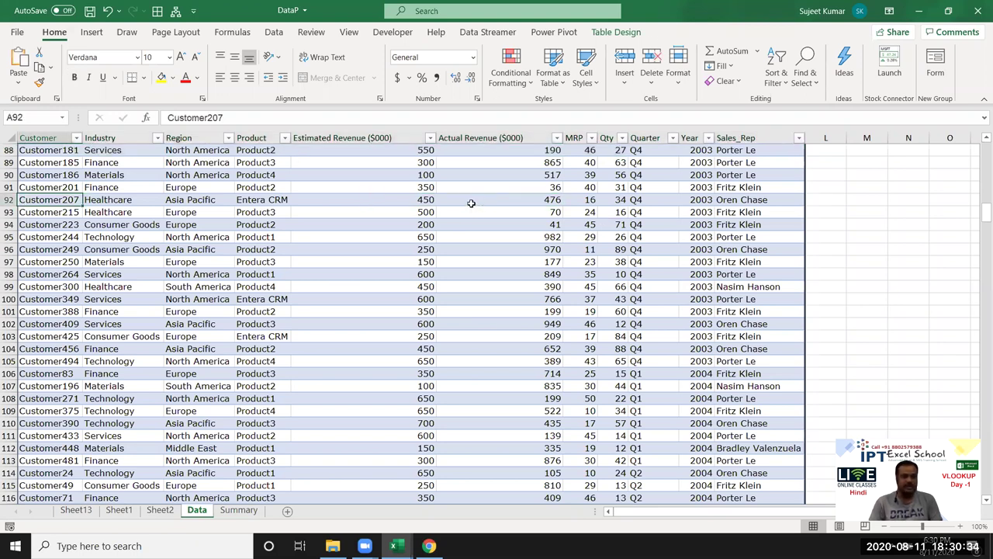
pyautogui.hotkey('ctrl', 'Home')
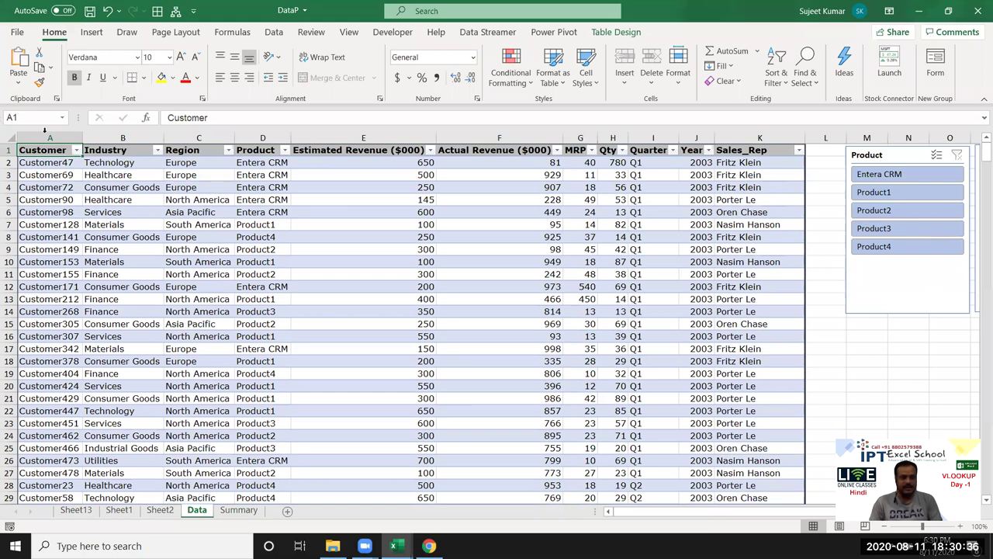
pyautogui.moveTo(44, 132); pyautogui.dragTo(779, 134)
pyautogui.hotkey('ctrl', 'c')
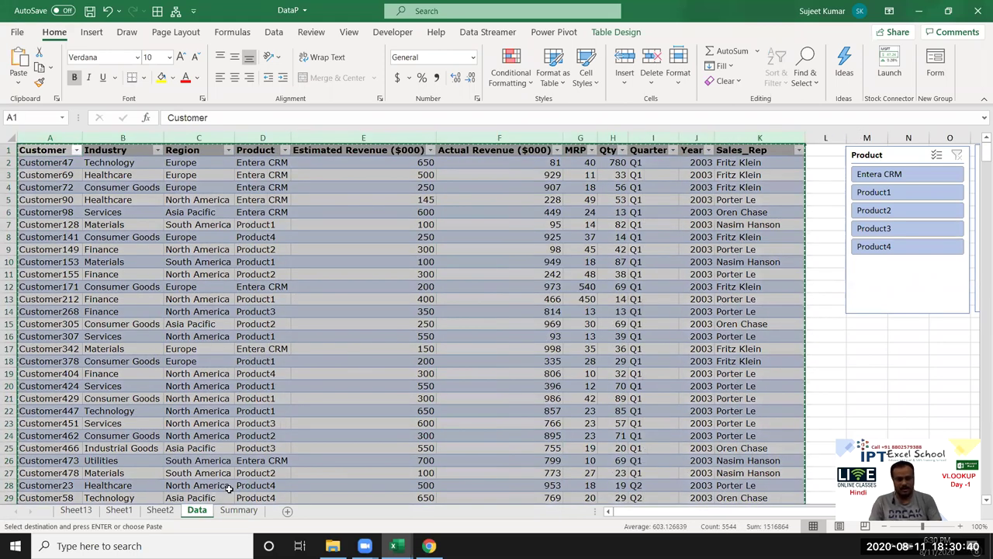
# Step: Paste the copied table as values only onto a new Sheet3
pyautogui.click(287, 510)
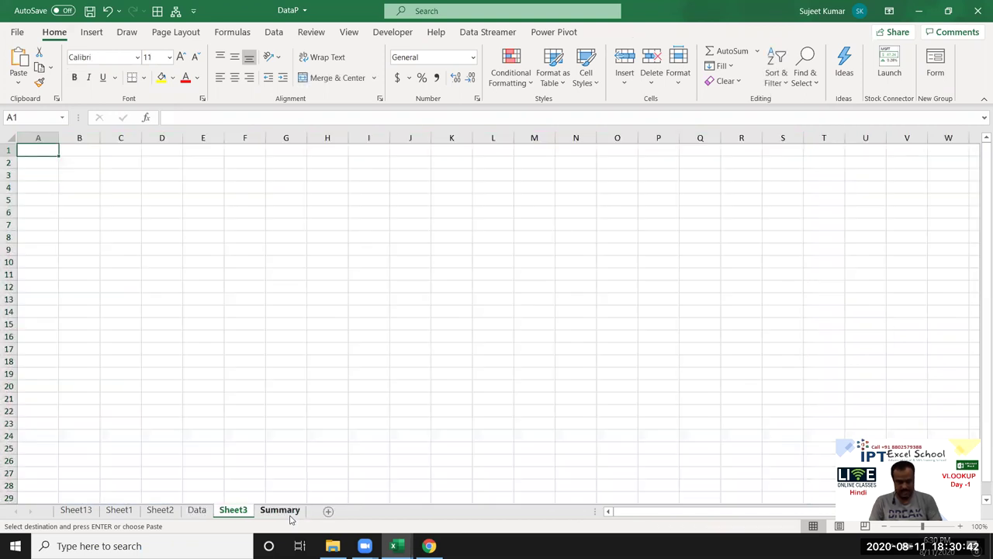
pyautogui.hotkey('ctrl', 'v')
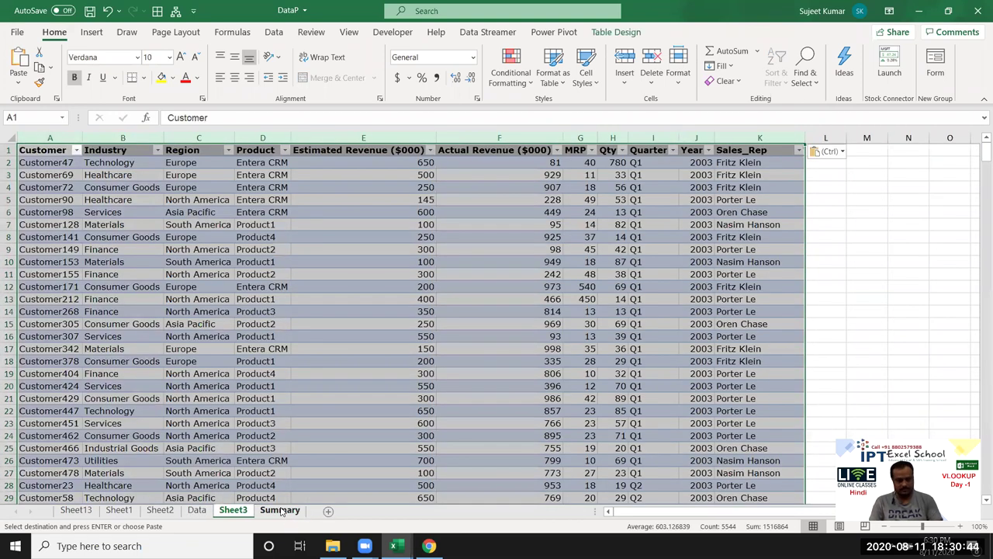
pyautogui.hotkey('ctrl', 'z')
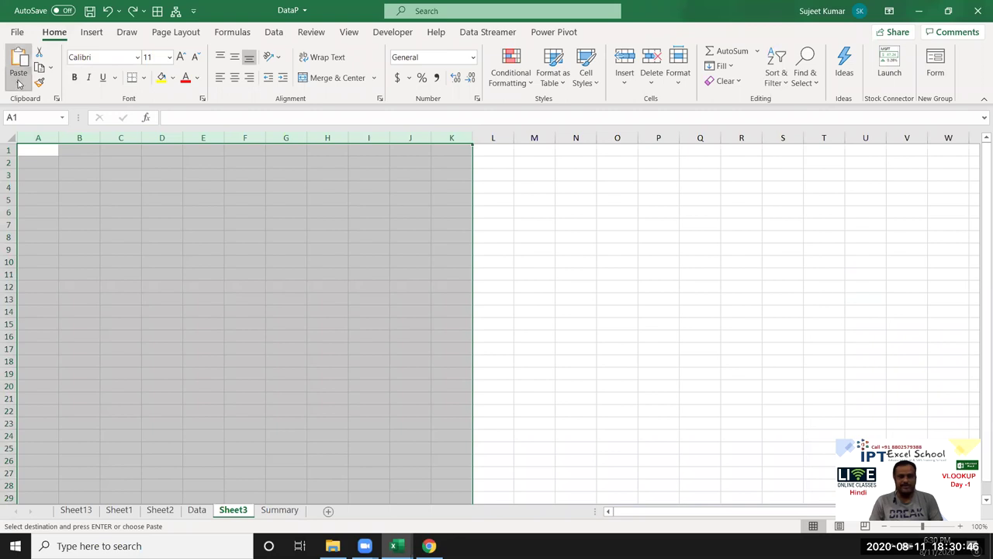
pyautogui.click(19, 85)
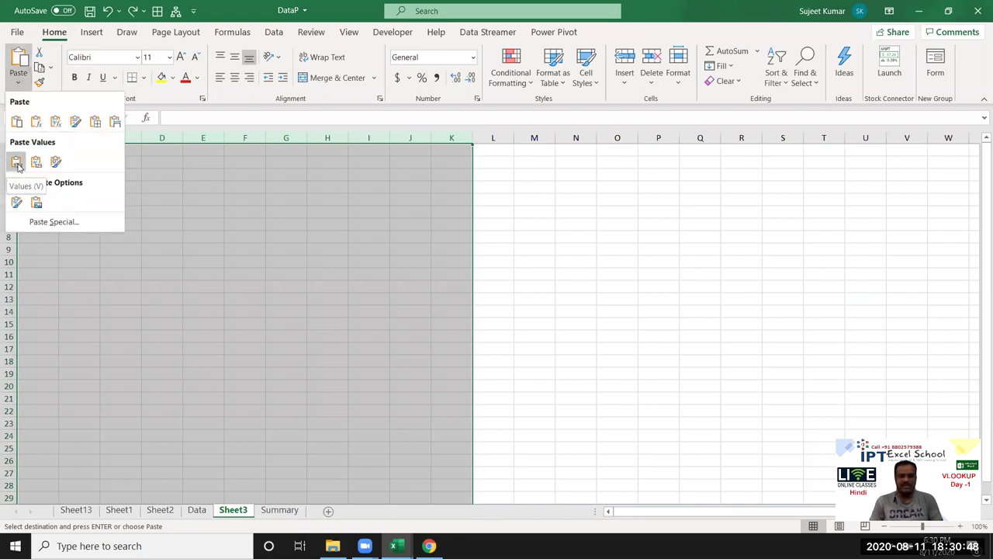
pyautogui.click(17, 166)
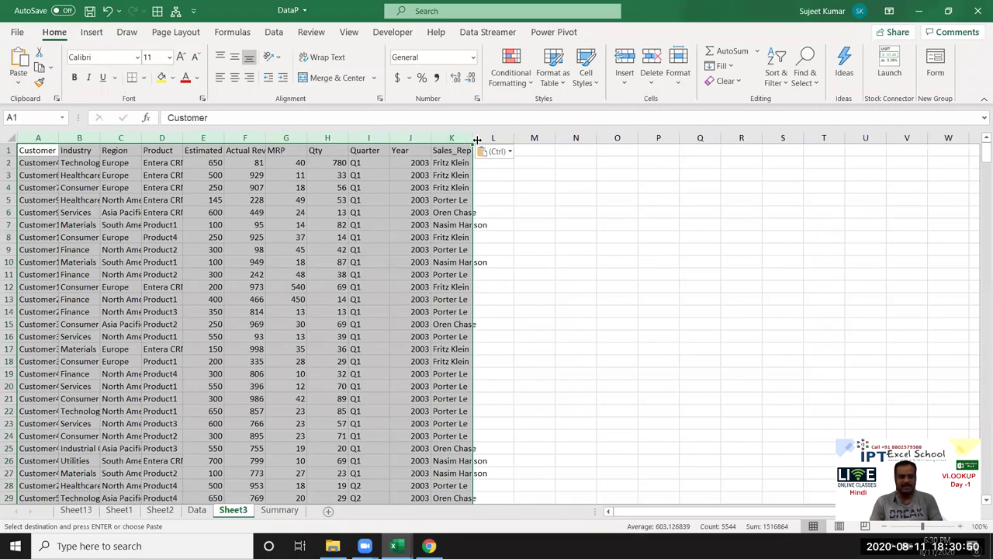
# Step: Autofit the column widths and insert a blank column A
pyautogui.doubleClick(478, 139)
pyautogui.click(31, 138)
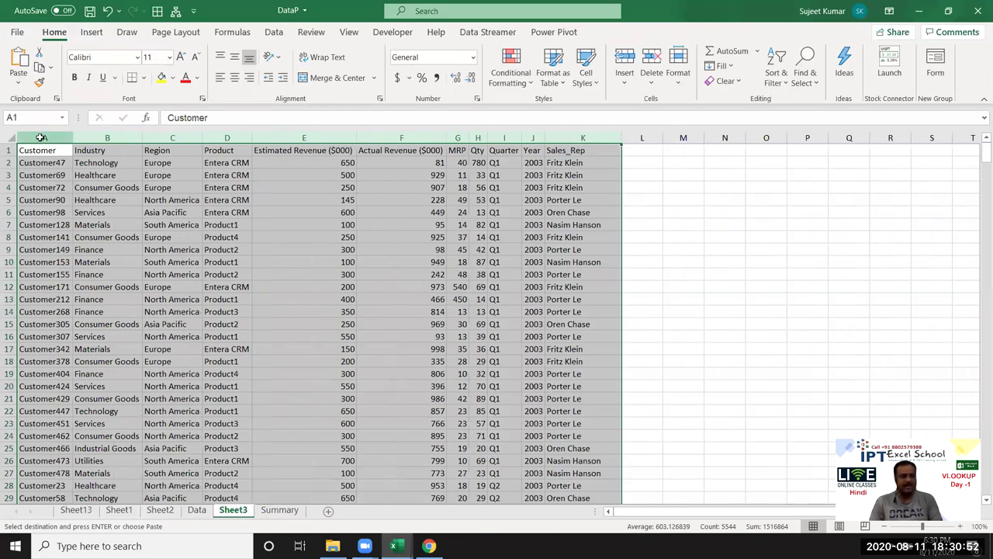
pyautogui.hotkey('ctrl', 'shift', '+')
# Step: Head column A 'SR' and number the rows from 1101 using =A2+1 filled down
pyautogui.press('Up')
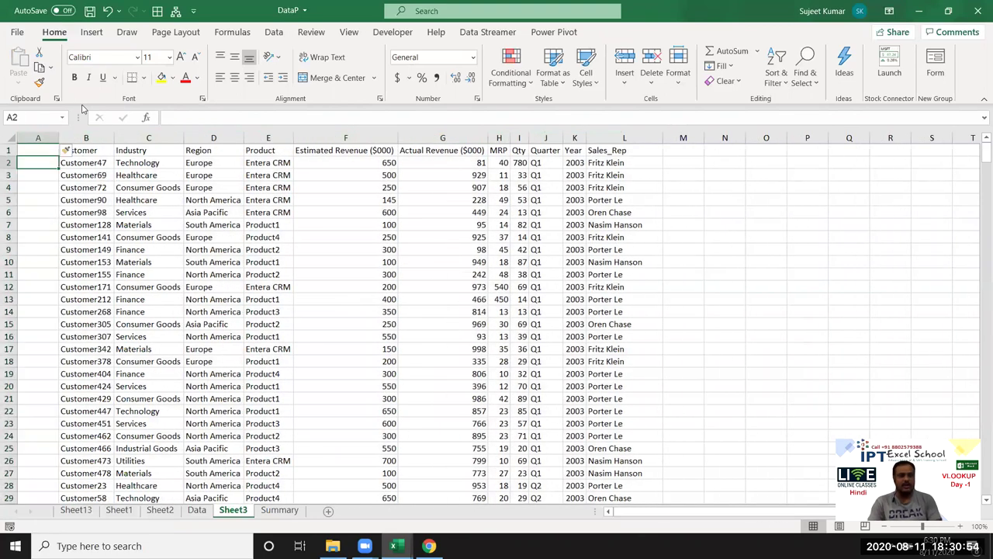
pyautogui.write('SR')
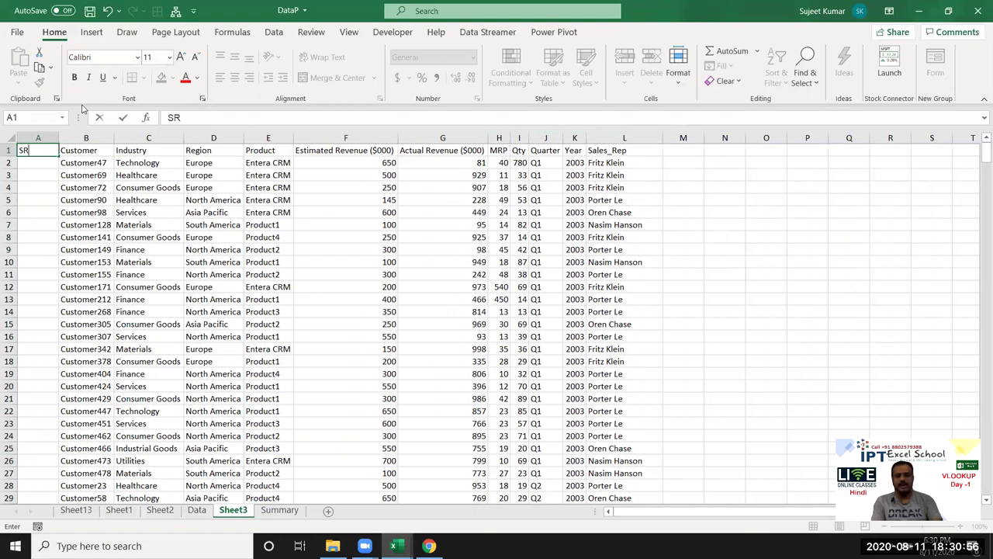
pyautogui.press('Return')
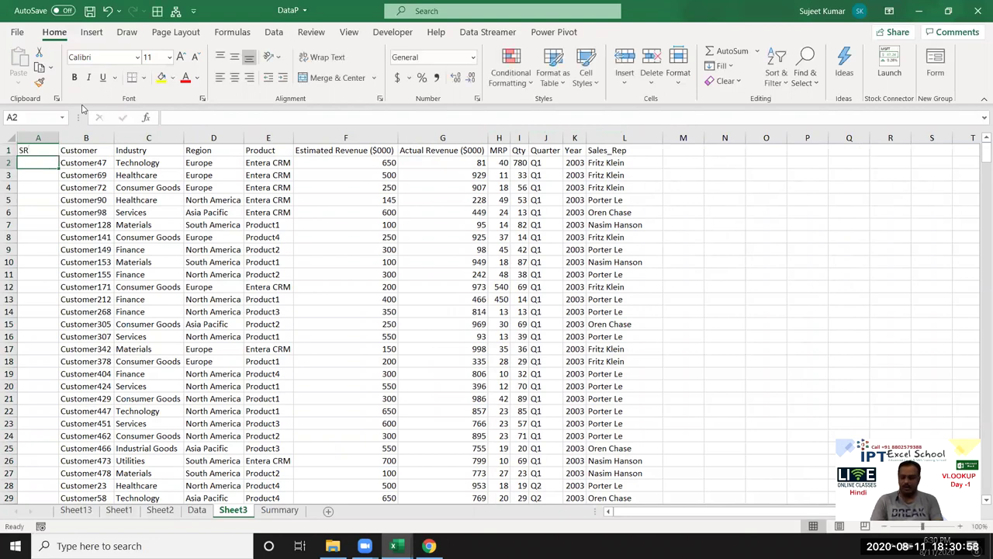
pyautogui.write('1101')
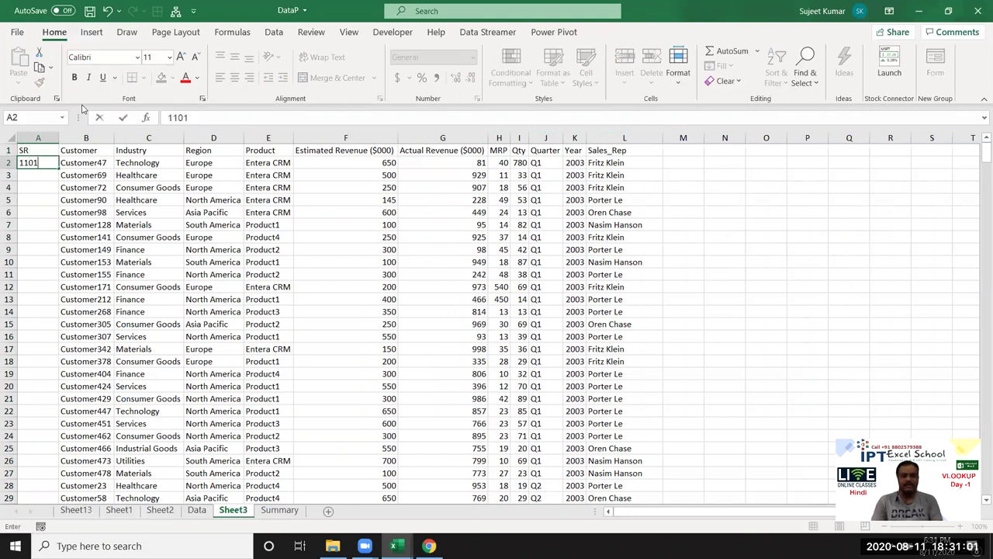
pyautogui.press('Return')
pyautogui.write('=')
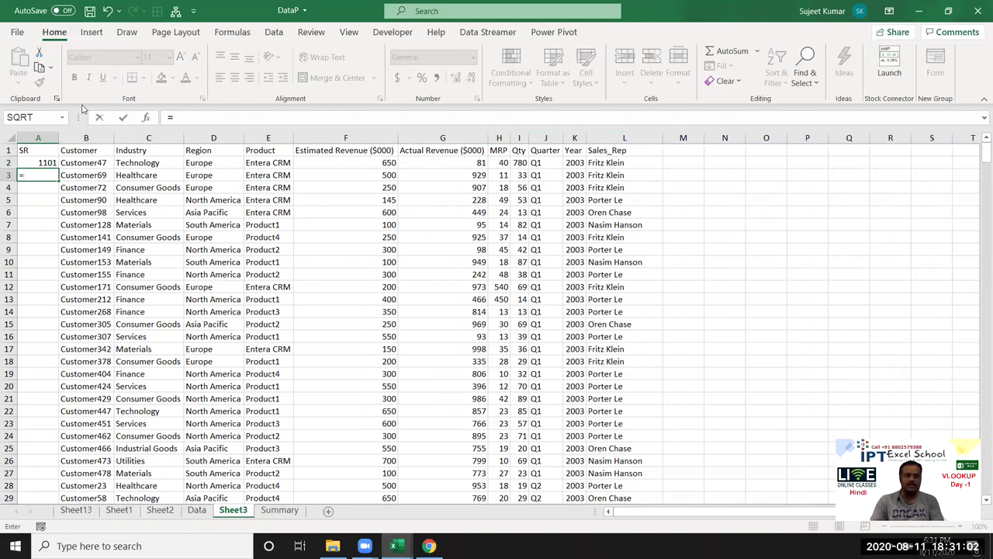
pyautogui.press('Up')
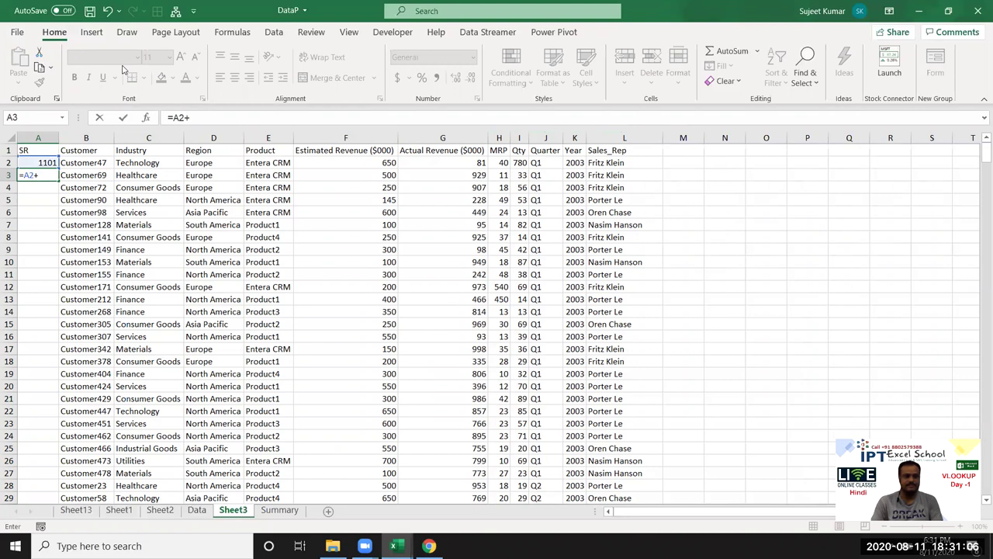
pyautogui.write('1')
pyautogui.press('Return')
pyautogui.click(49, 175)
pyautogui.doubleClick(57, 179)
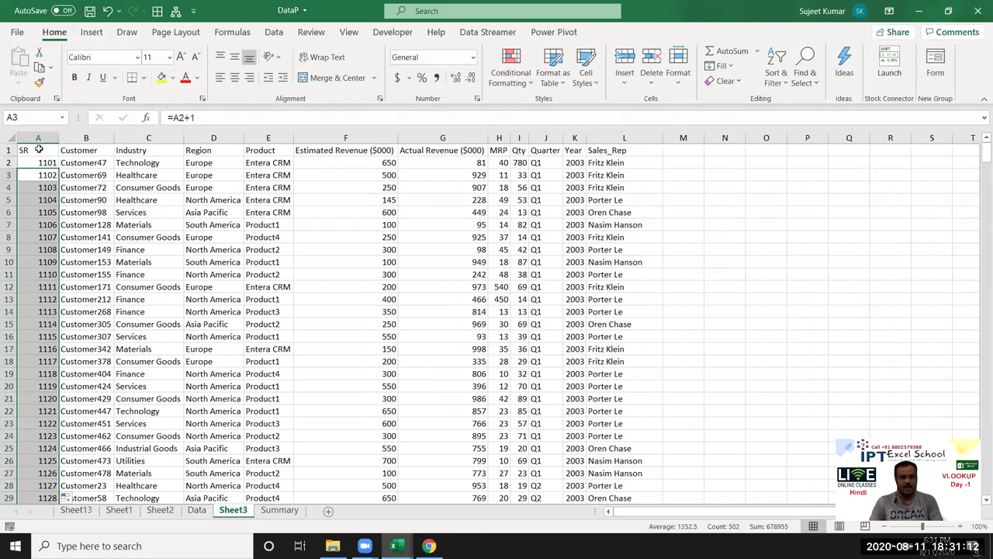
# Step: Copy the whole numbered table A1:L504 and start a new blank workbook
pyautogui.moveTo(38, 149); pyautogui.dragTo(625, 149)
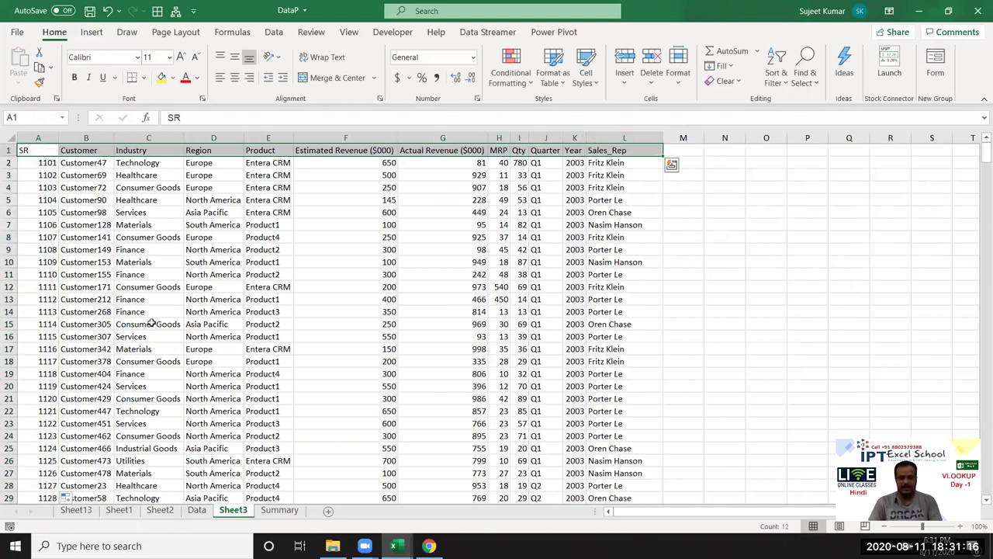
pyautogui.hotkey('ctrl', 'shift', 'Down')
pyautogui.hotkey('ctrl', 'c')
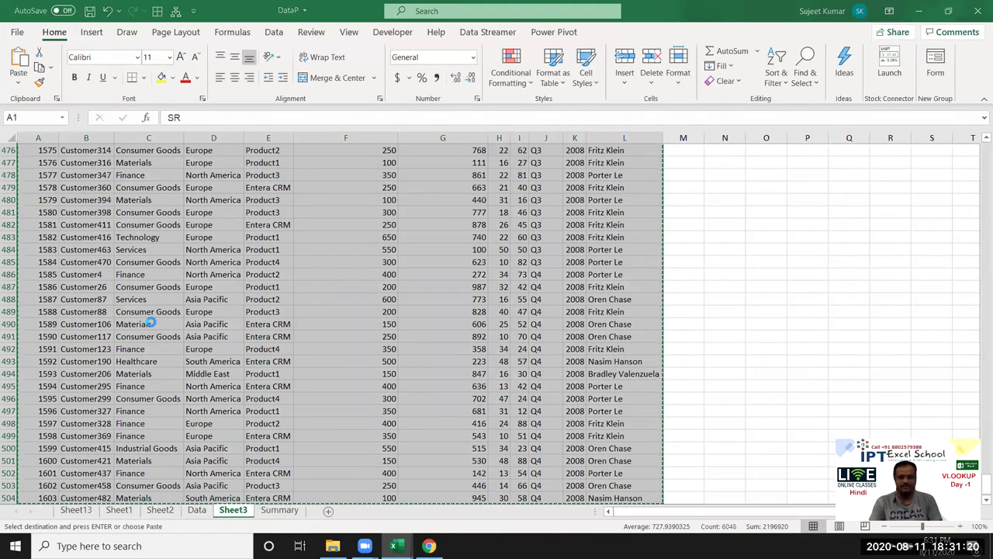
pyautogui.hotkey('ctrl', 'n')
# Step: Paste the table into the new workbook and rename Sheet1 to 'Data'
pyautogui.hotkey('ctrl', 'v')
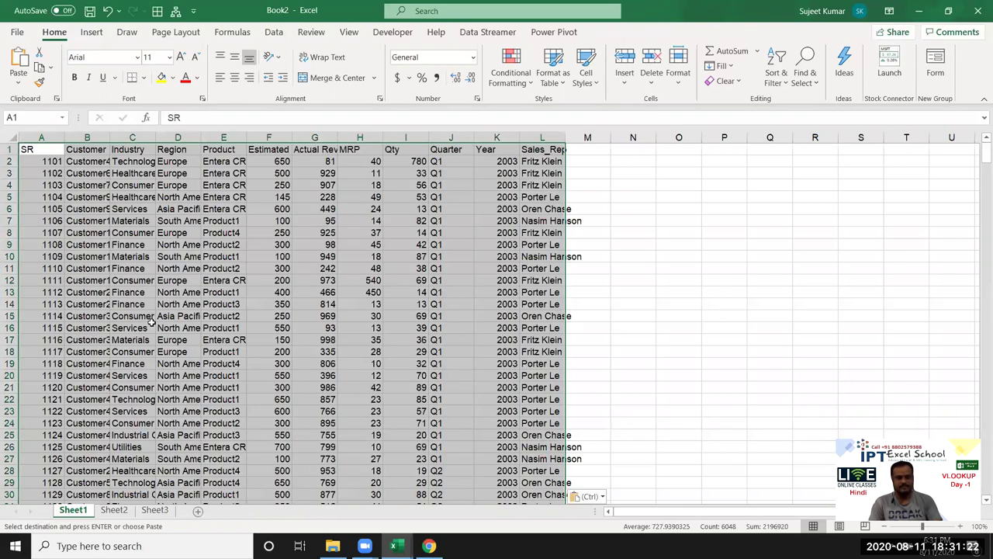
pyautogui.doubleClick(69, 511)
pyautogui.write('Data')
pyautogui.click(116, 516)
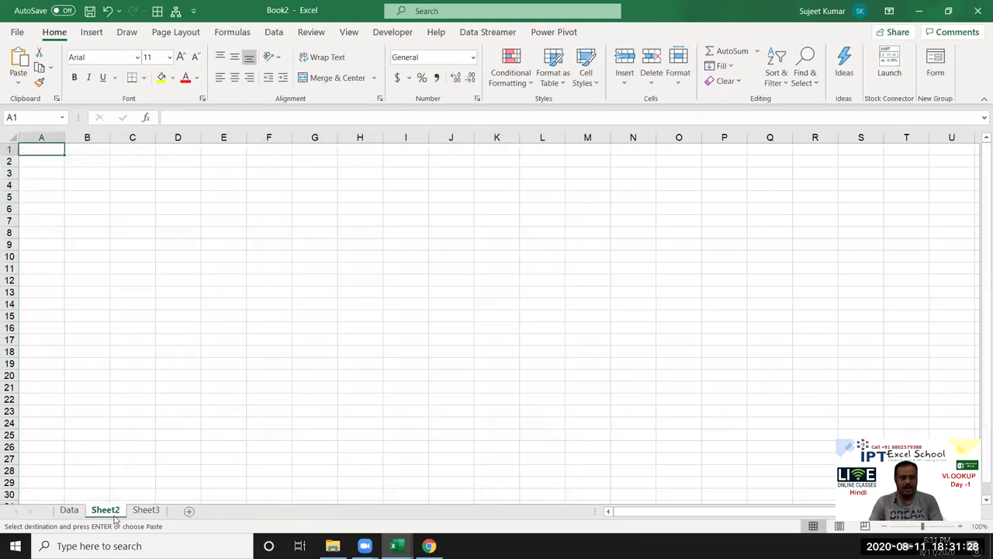
# Step: Copy the Data header row A1:L1 into Sheet2
pyautogui.click(79, 514)
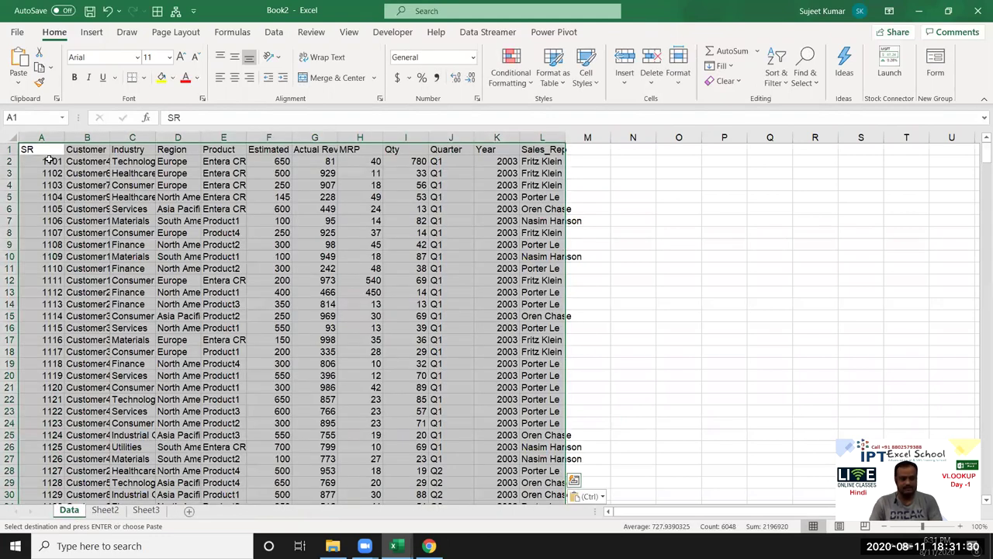
pyautogui.moveTo(35, 150); pyautogui.dragTo(531, 139)
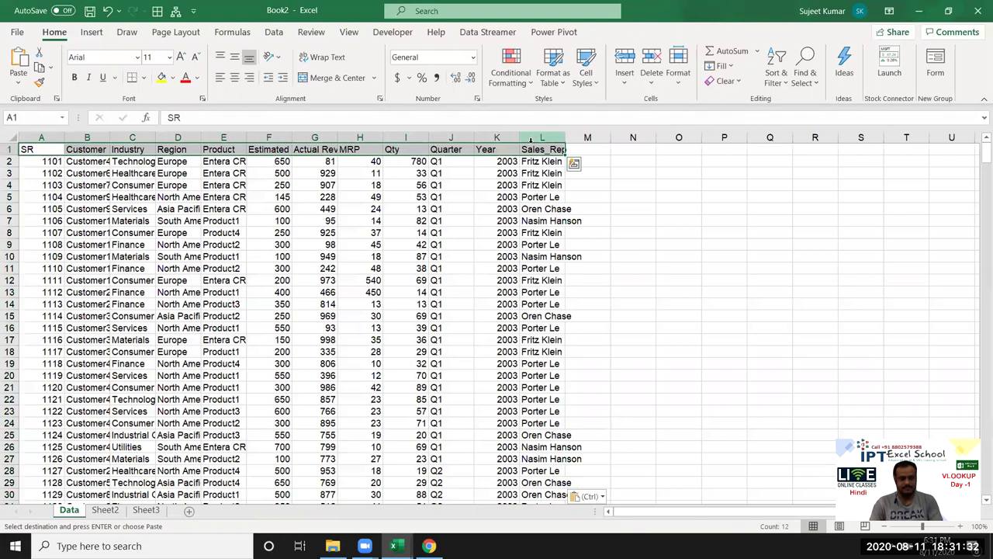
pyautogui.click(110, 509)
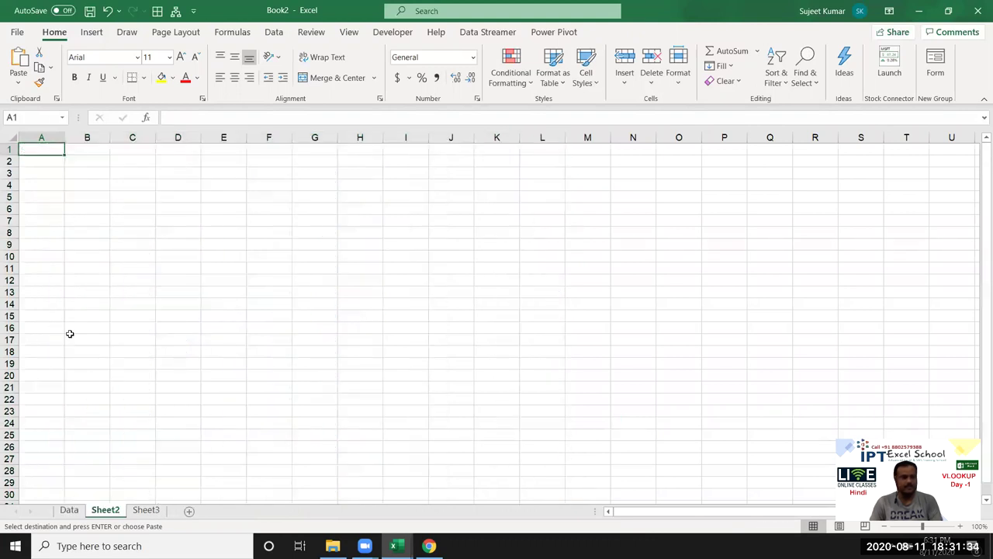
pyautogui.hotkey('ctrl', 'v')
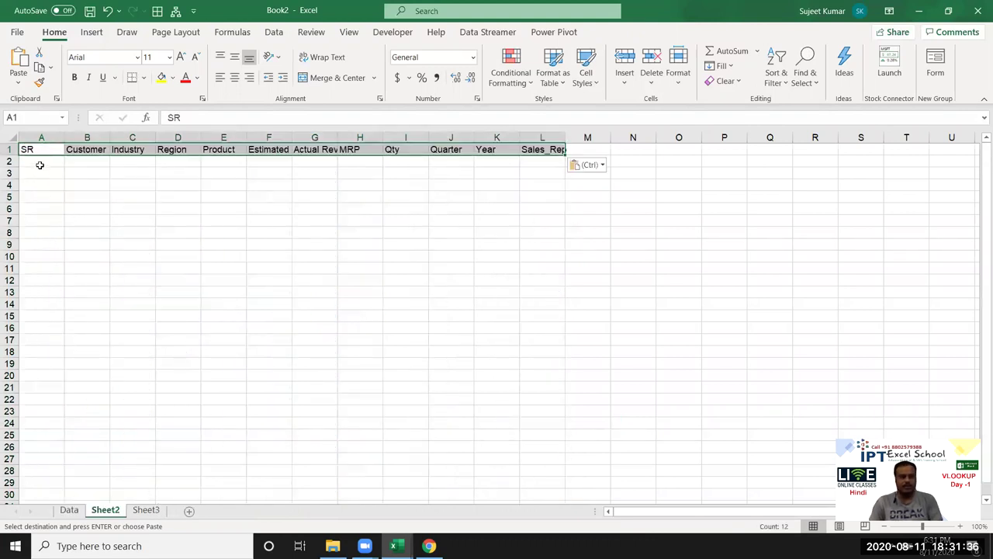
# Step: Enter SR values 1101, 1105 and 1110 in Sheet2 cells A2:A4
pyautogui.click(40, 165)
pyautogui.write('1')
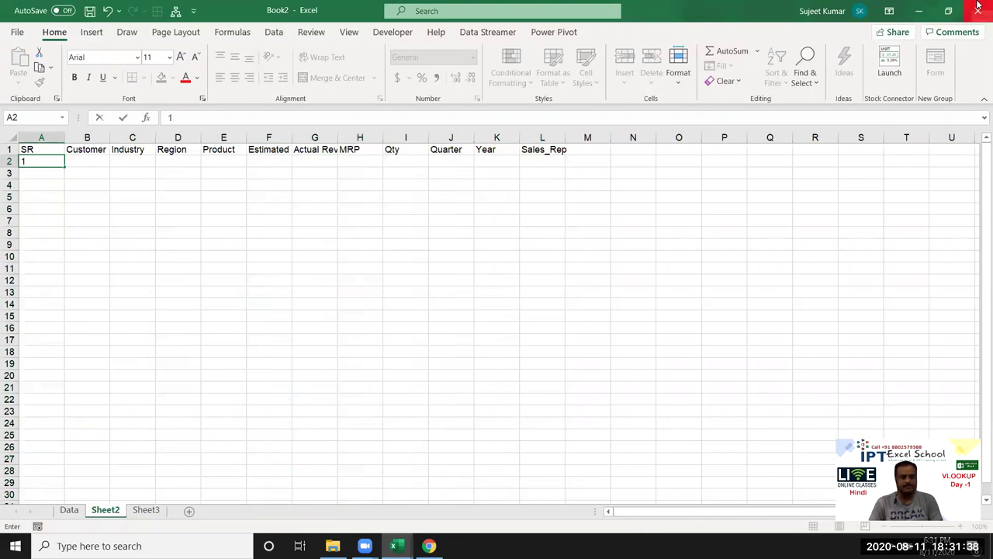
pyautogui.press('Escape')
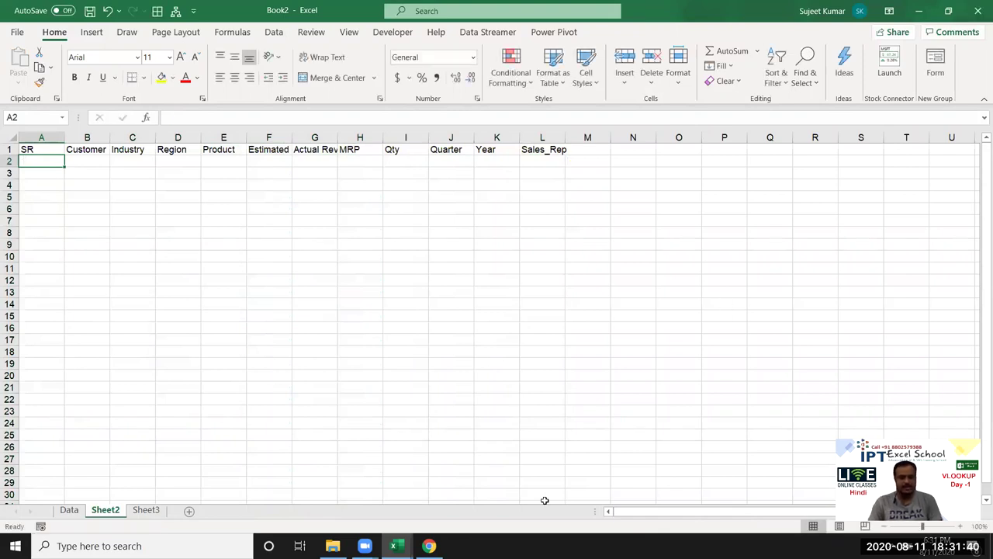
pyautogui.click(68, 510)
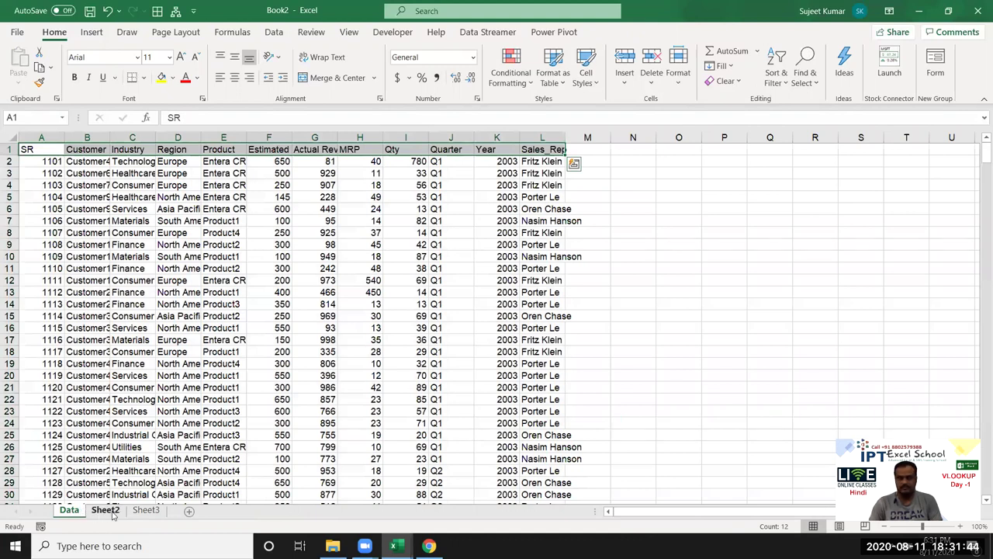
pyautogui.click(111, 513)
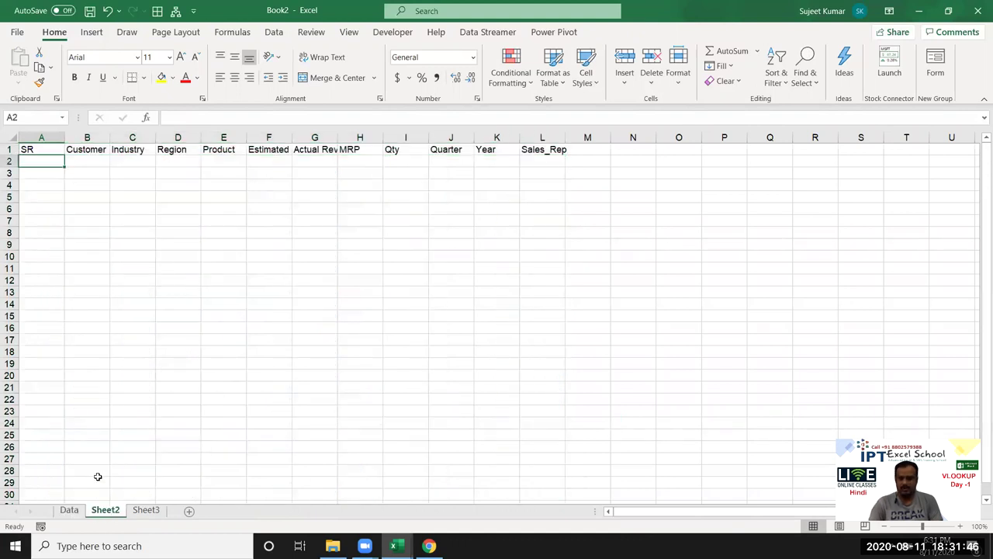
pyautogui.write('1101')
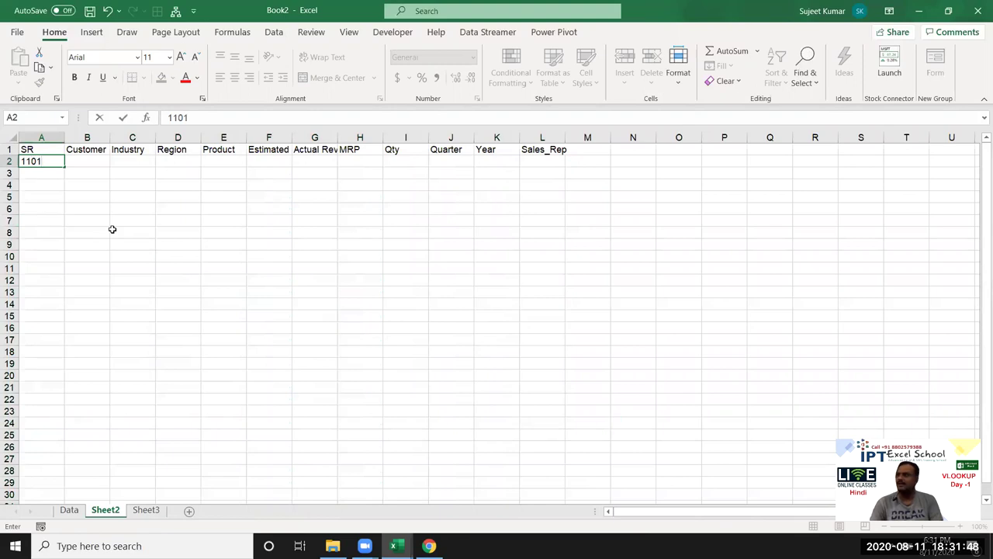
pyautogui.press('Return')
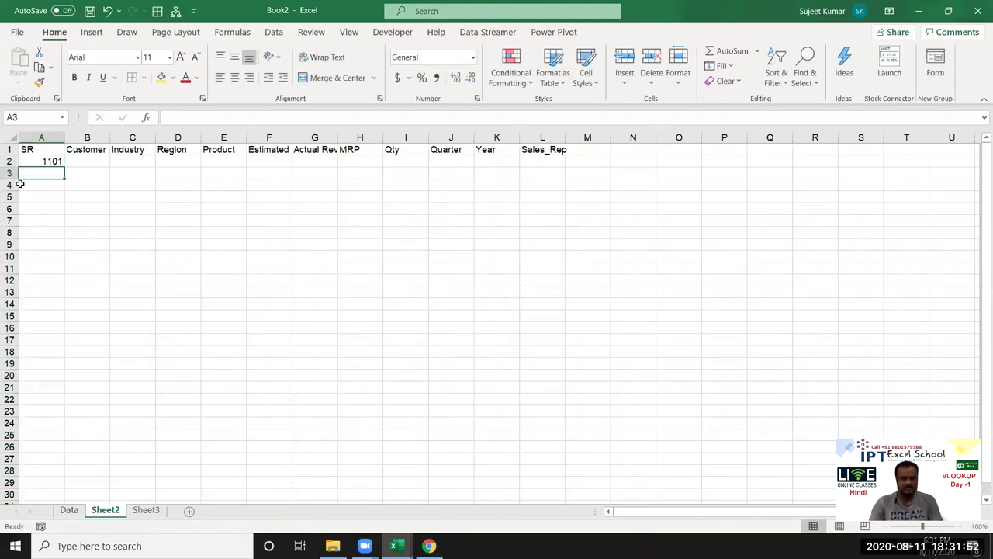
pyautogui.write('1105')
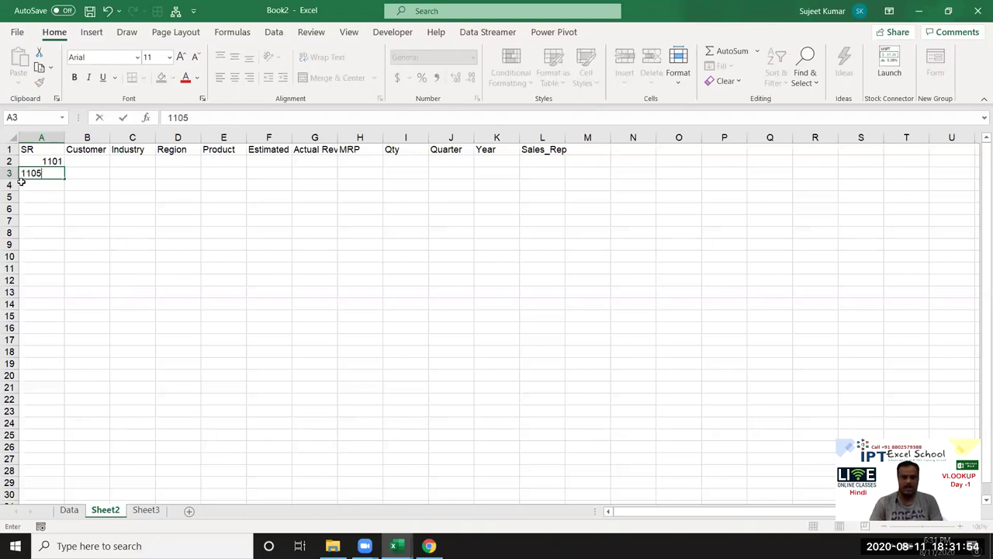
pyautogui.press('Return')
pyautogui.write('1110')
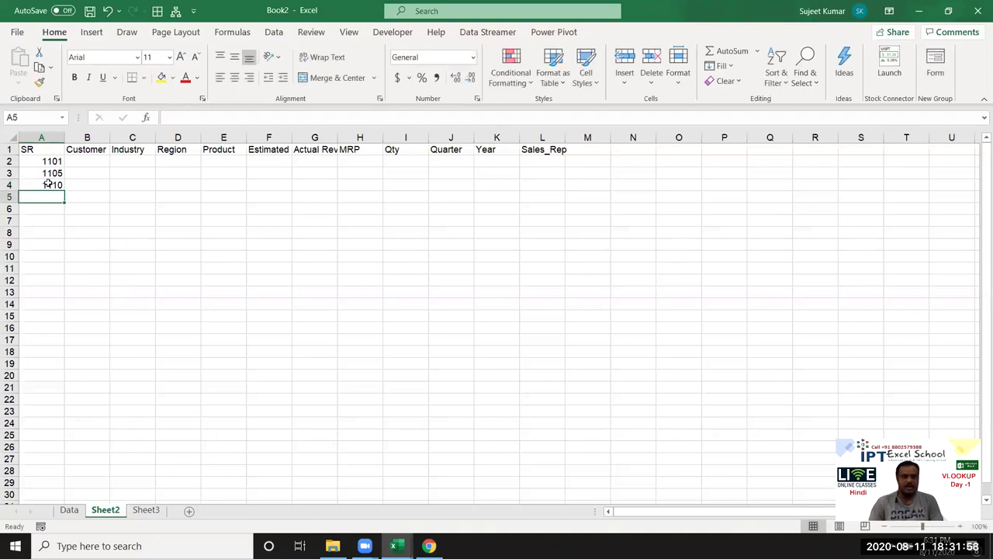
pyautogui.click(79, 164)
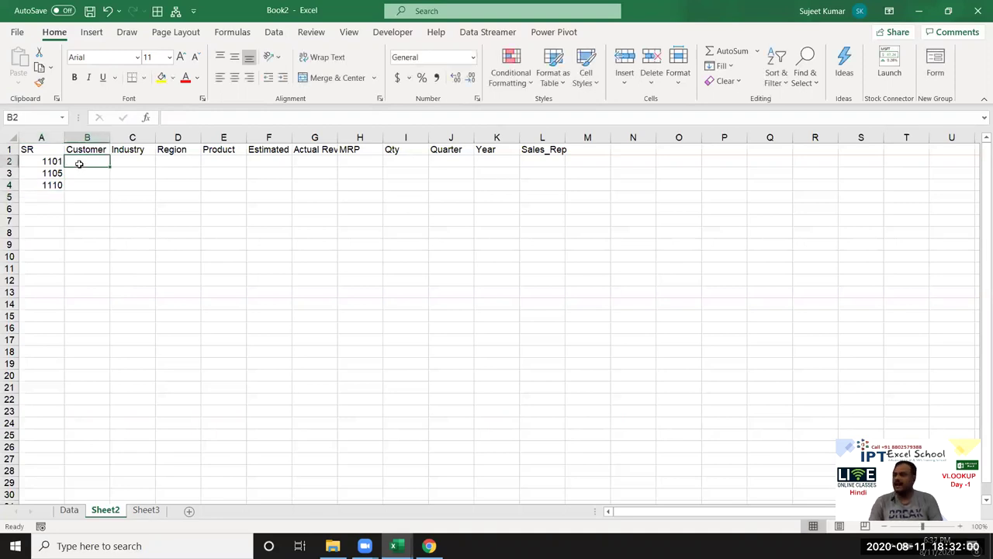
pyautogui.click(55, 162)
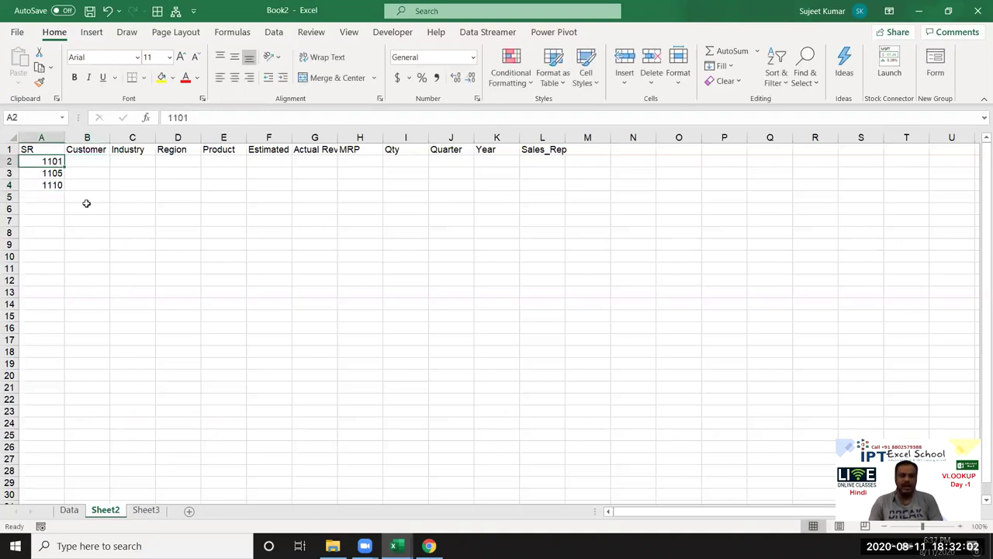
pyautogui.click(69, 510)
# Step: Find SR 1101 in the Data sheet's SR column and select its details across the row
pyautogui.hotkey('ctrl', 'shift', 'Right')
pyautogui.hotkey('ctrl', 'c')
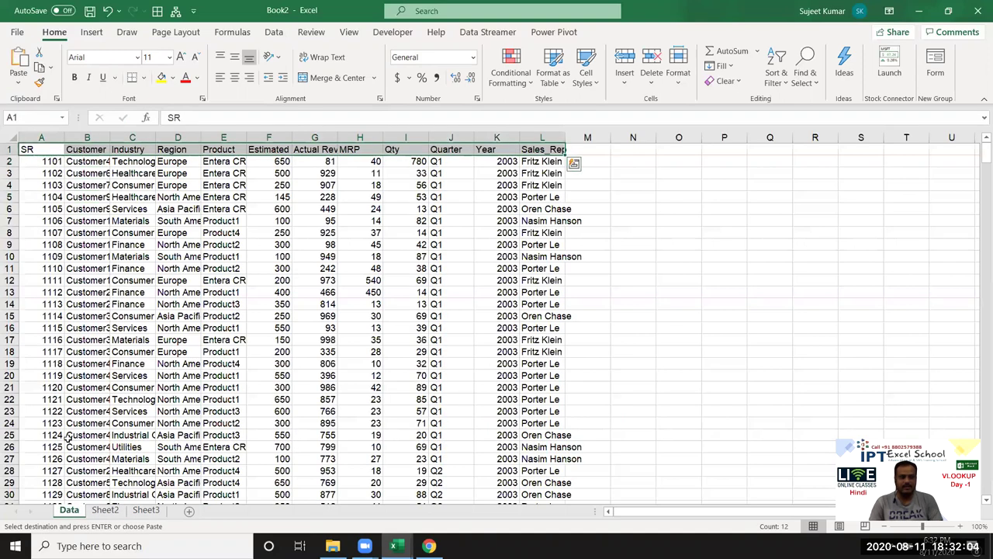
pyautogui.click(45, 134)
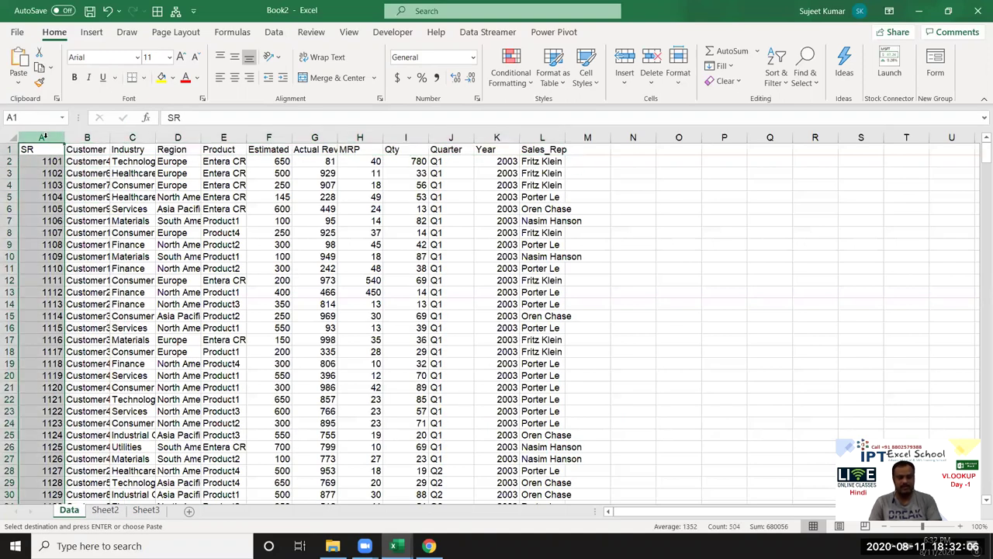
pyautogui.hotkey('ctrl', 'f')
pyautogui.write('1101')
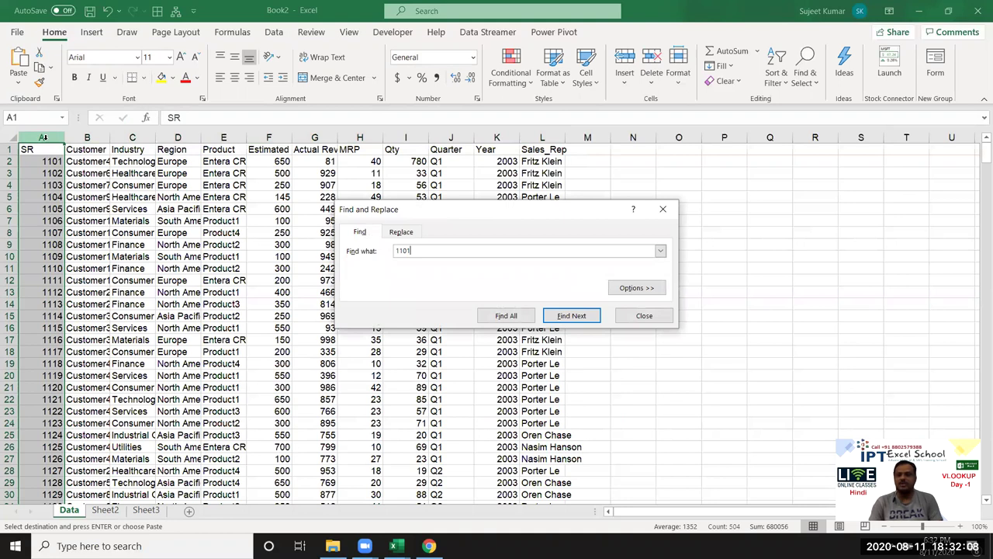
pyautogui.press('Return')
pyautogui.hotkey('alt', 'Down')
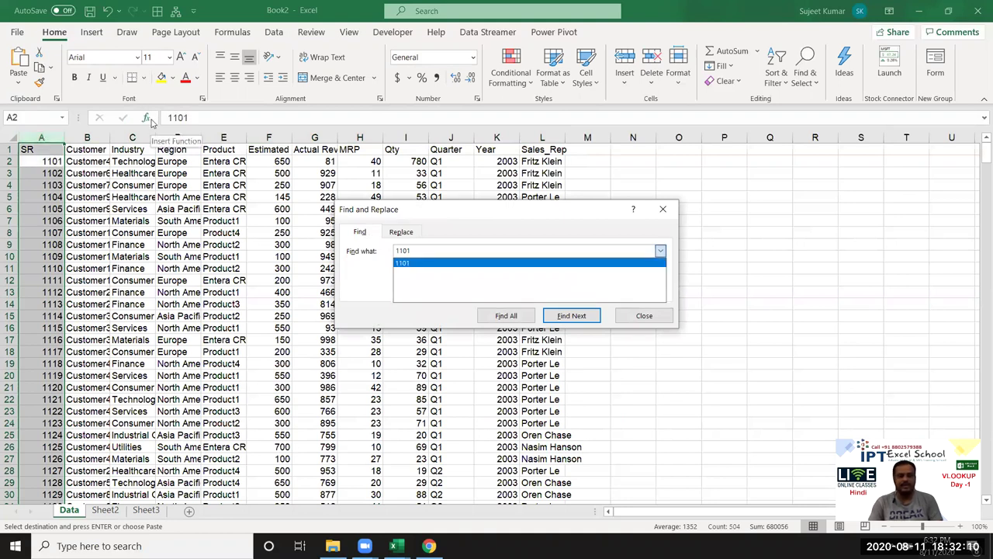
pyautogui.press('Escape')
pyautogui.press('Escape')
pyautogui.press('Right')
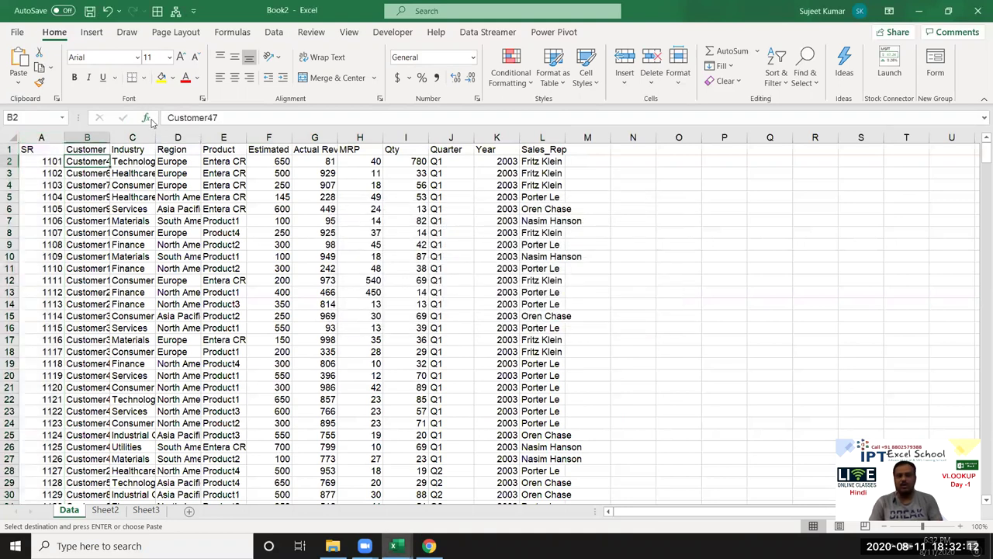
pyautogui.hotkey('ctrl', 'shift', 'Right')
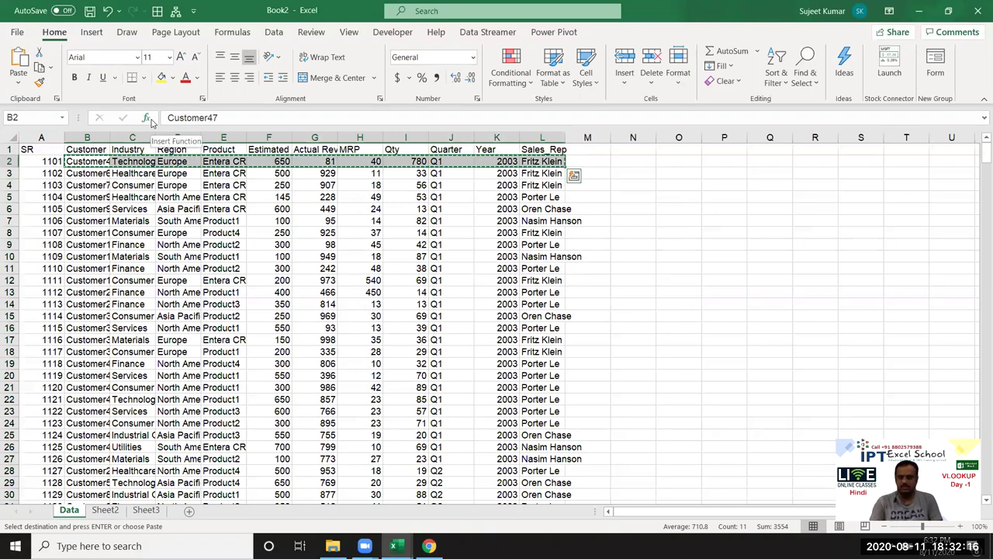
# Step: Paste record 1101's details into Sheet2 B2, then delete them again
pyautogui.click(115, 515)
pyautogui.click(81, 164)
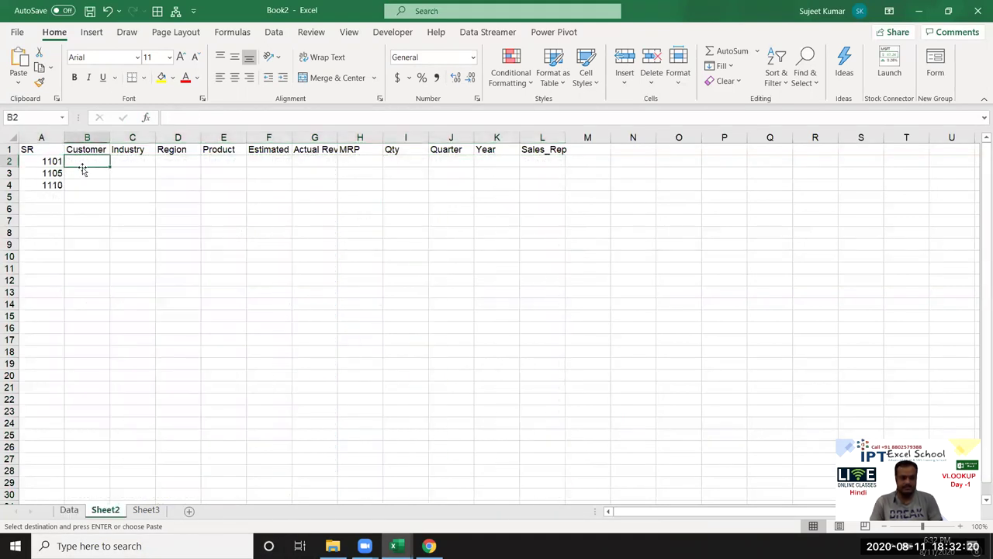
pyautogui.hotkey('ctrl', 'v')
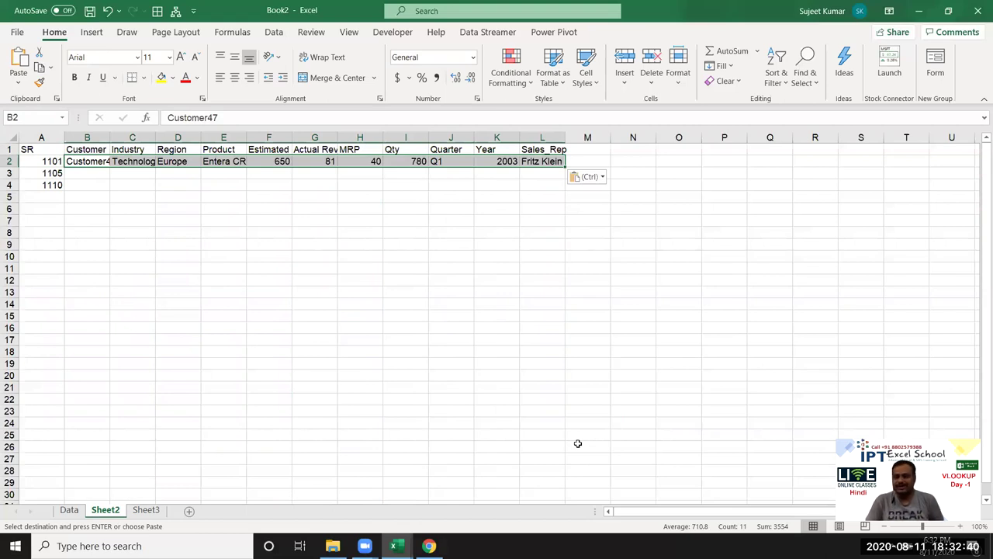
pyautogui.press('Delete')
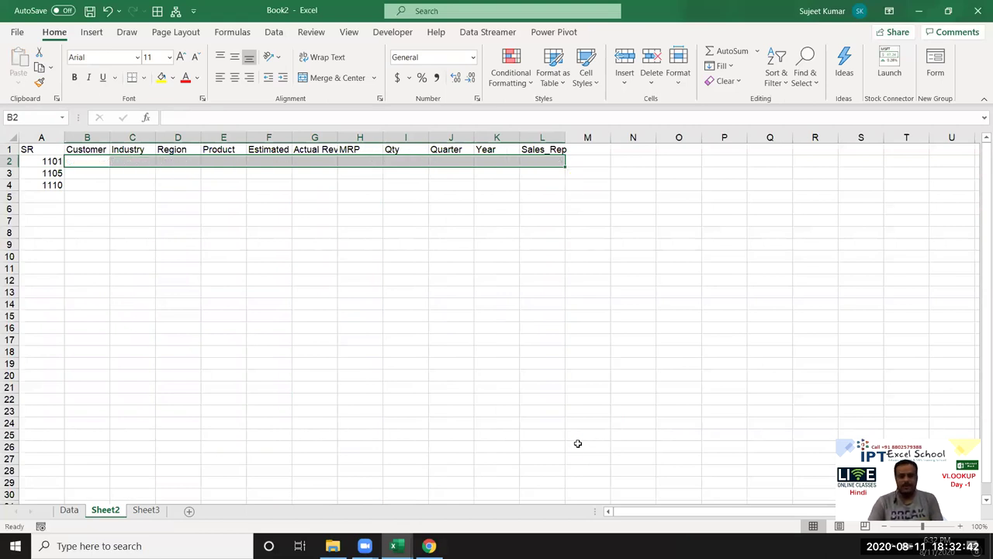
# Step: Zoom in on Sheet2 with cell B2 selected
pyautogui.hotkey('shift', 'BackSpace')
pyautogui.write('=')
pyautogui.press('Escape')
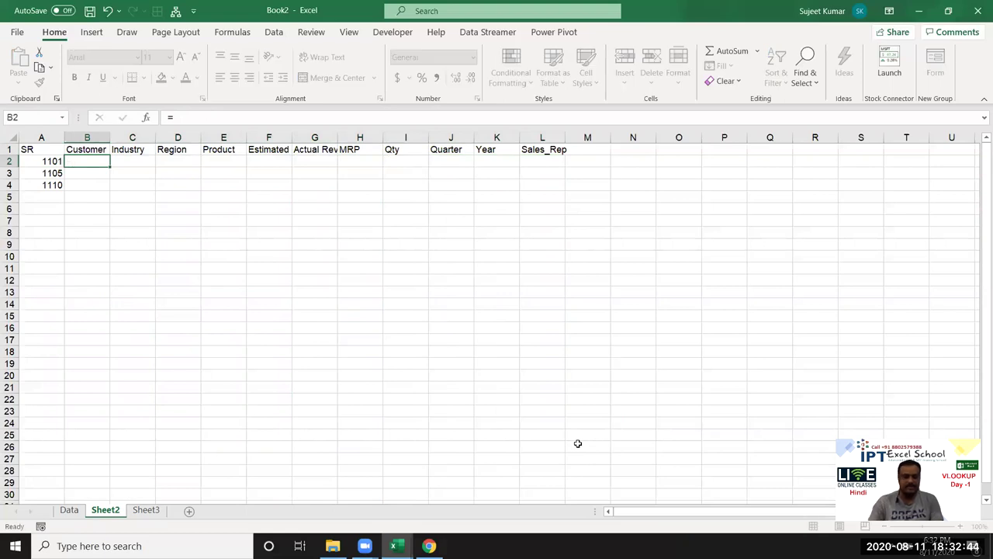
pyautogui.keyDown('ctrl'); pyautogui.scroll(1, 588, 437); pyautogui.keyUp('ctrl')
pyautogui.keyDown('ctrl'); pyautogui.scroll(1, 589, 437); pyautogui.keyUp('ctrl')
pyautogui.keyDown('ctrl'); pyautogui.scroll(1, 588, 435); pyautogui.keyUp('ctrl')
pyautogui.keyDown('ctrl'); pyautogui.scroll(1, 587, 435); pyautogui.keyUp('ctrl')
pyautogui.keyDown('ctrl'); pyautogui.scroll(1, 586, 433); pyautogui.keyUp('ctrl')
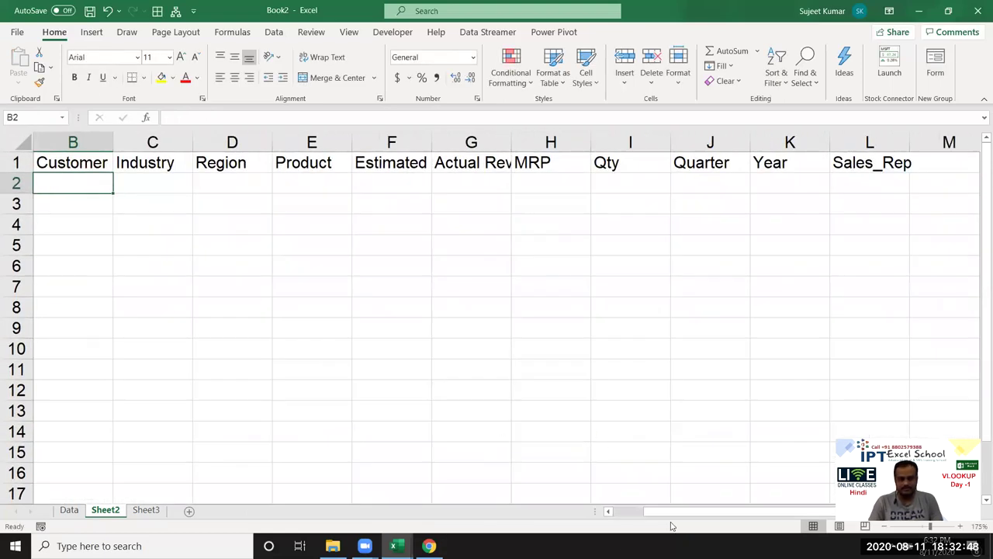
pyautogui.moveTo(671, 512); pyautogui.dragTo(617, 524)
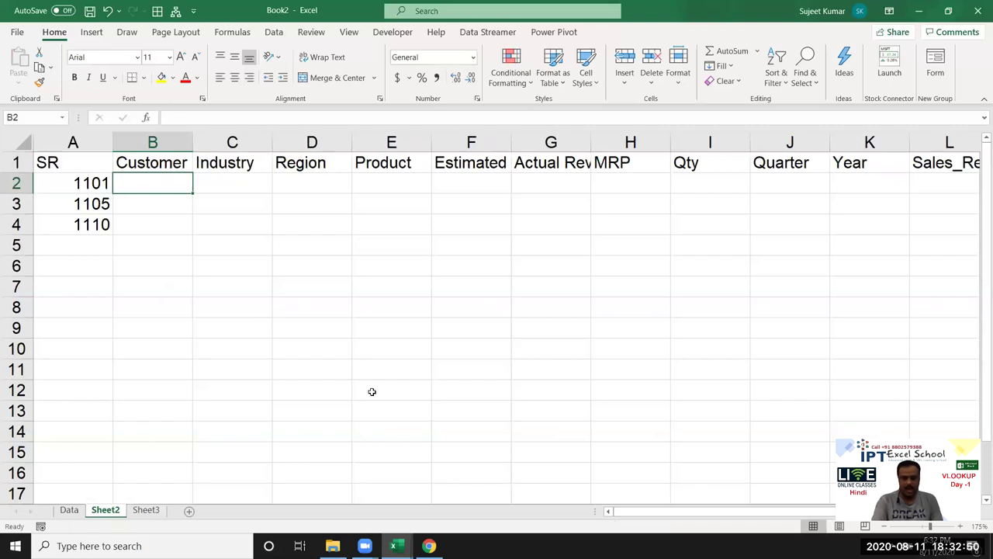
# Step: Start =VLOOKUP(A2, in B2, taking the table from the Data sheet
pyautogui.write('=vl')
pyautogui.press('Tab')
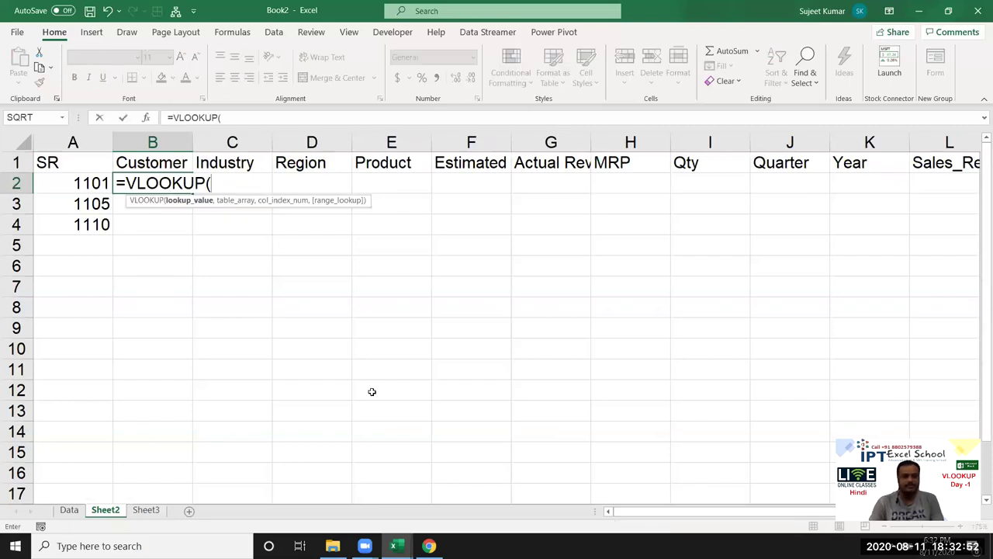
pyautogui.press('Left')
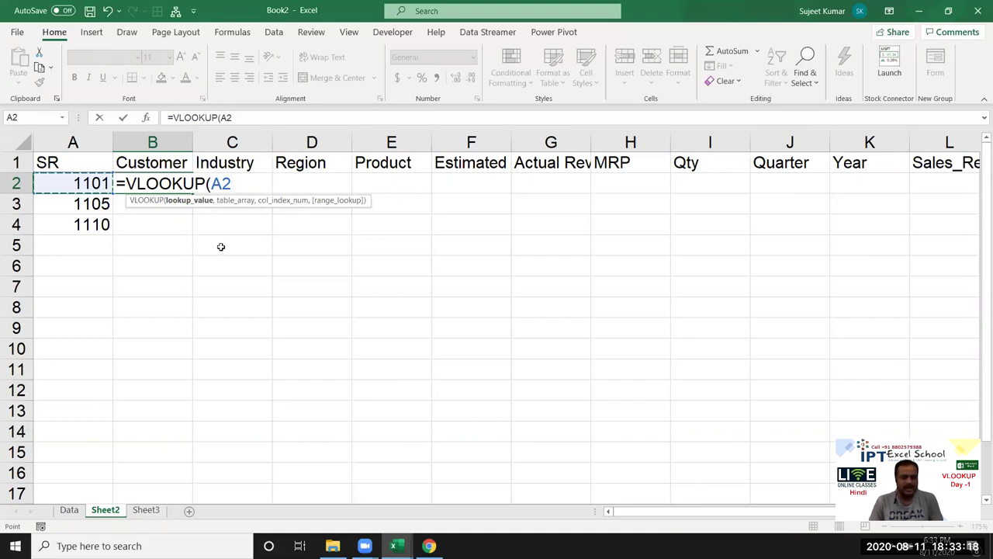
pyautogui.write(',')
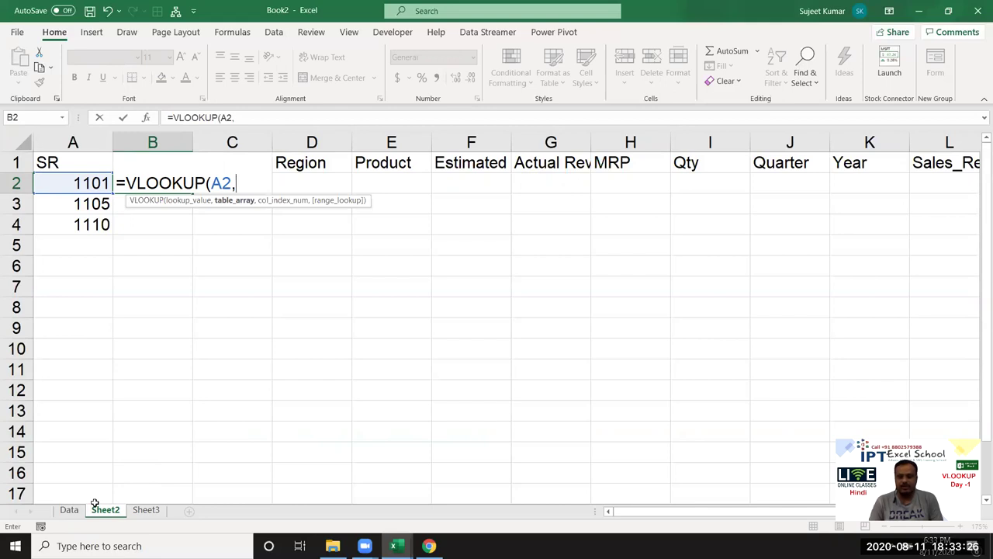
pyautogui.click(80, 510)
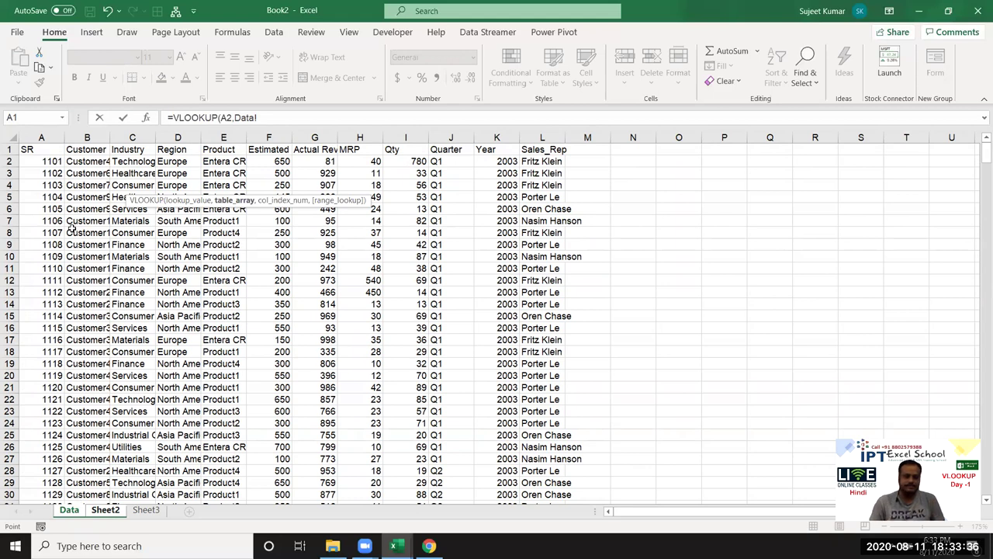
# Step: Complete B2's lookup with Data columns A:L, column index 2 and exact match (0)
pyautogui.moveTo(41, 137); pyautogui.dragTo(532, 146)
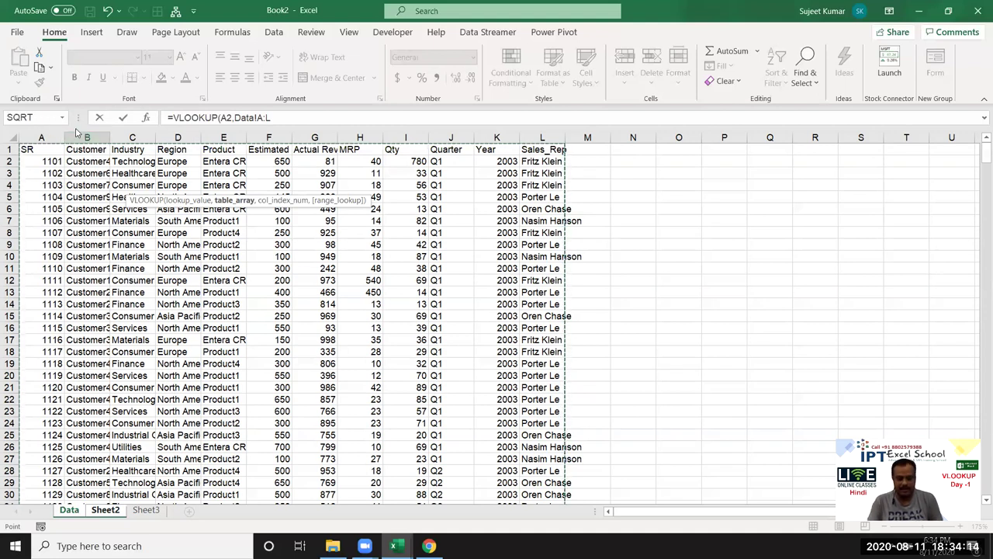
pyautogui.write(',2,')
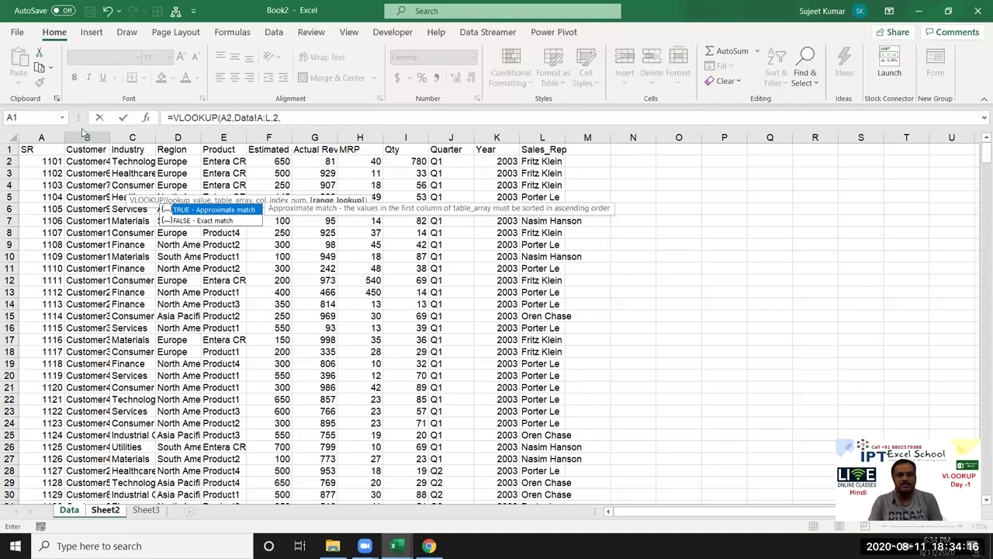
pyautogui.press('Return')
pyautogui.press('Up')
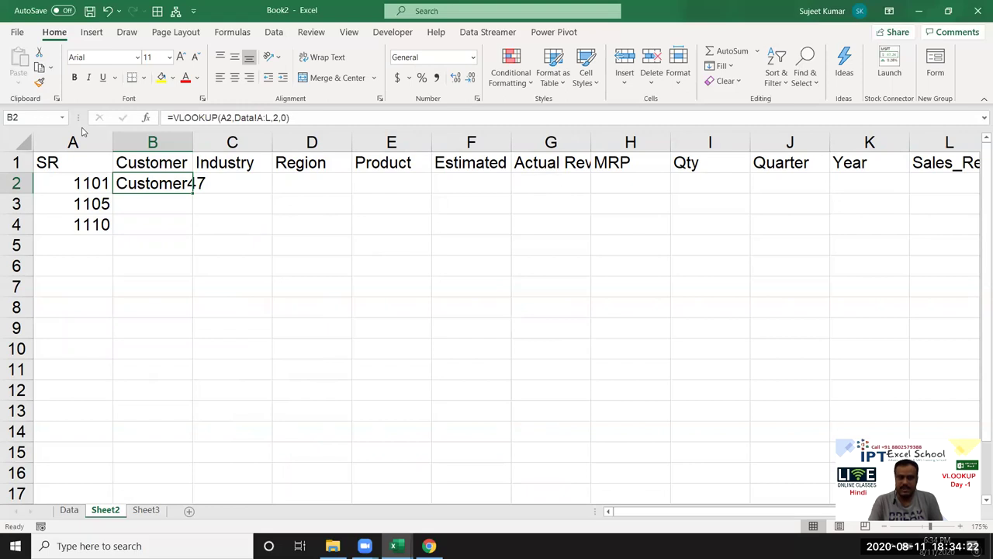
pyautogui.press('Right')
# Step: Enter =VLOOKUP(A2,Data!A:L,3,0) in C2 to show the Industry, Technology
pyautogui.write('=vl')
pyautogui.press('Tab')
pyautogui.press('Left')
pyautogui.press('Left')
pyautogui.write(',')
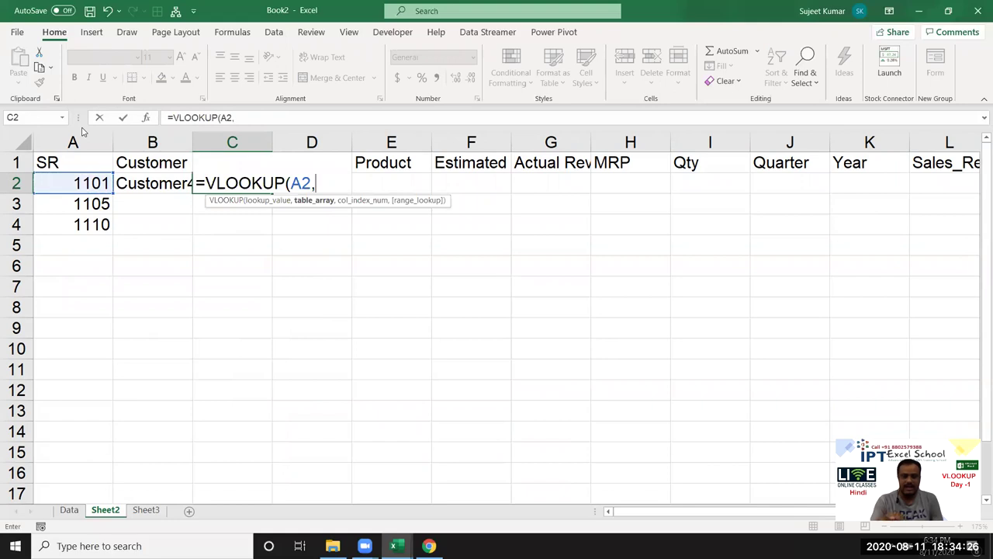
pyautogui.click(76, 510)
pyautogui.moveTo(42, 137); pyautogui.dragTo(542, 136)
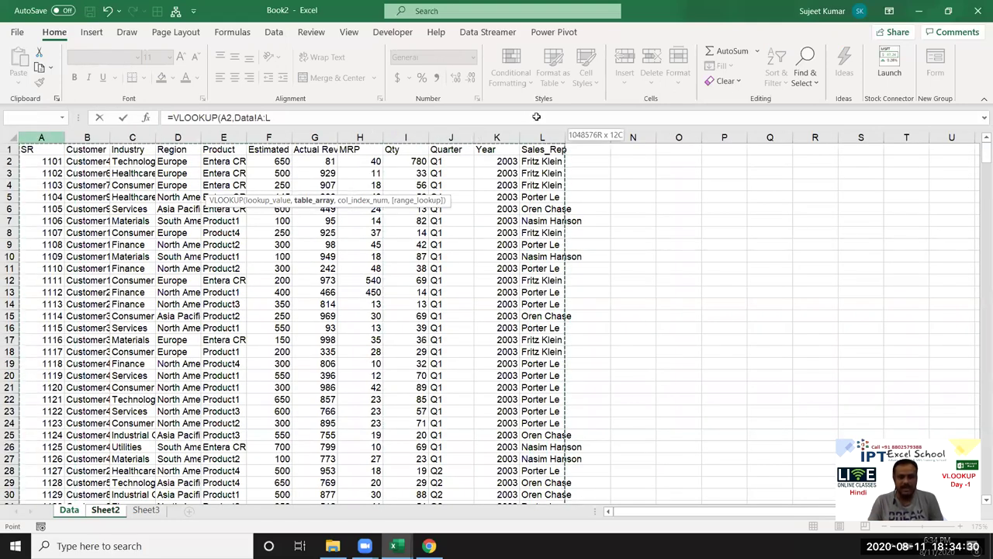
pyautogui.write(',')
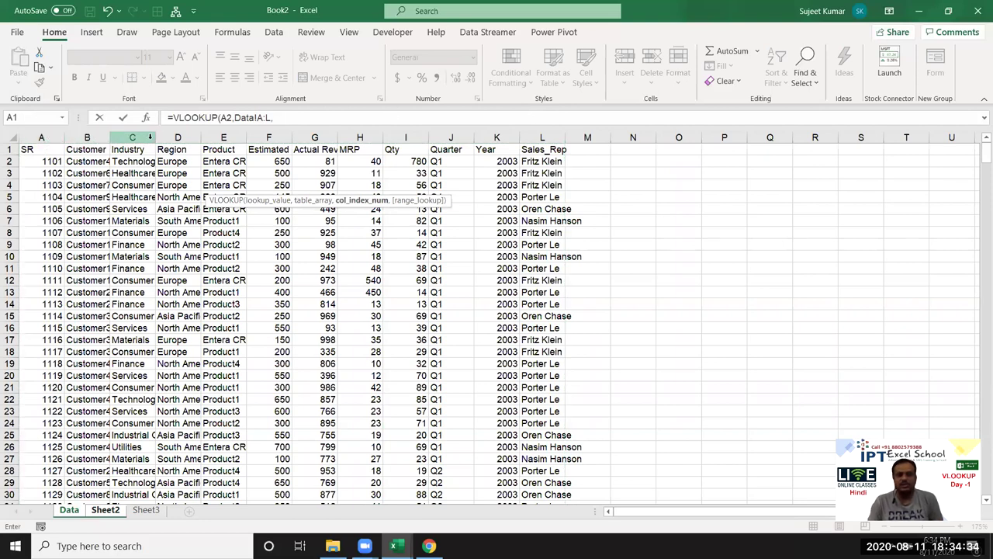
pyautogui.write('3,0')
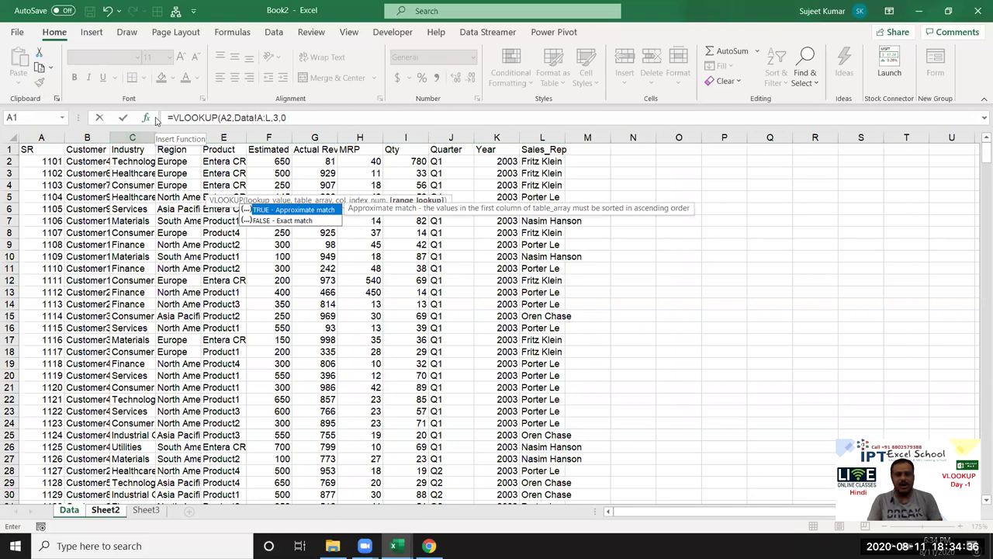
pyautogui.write(')')
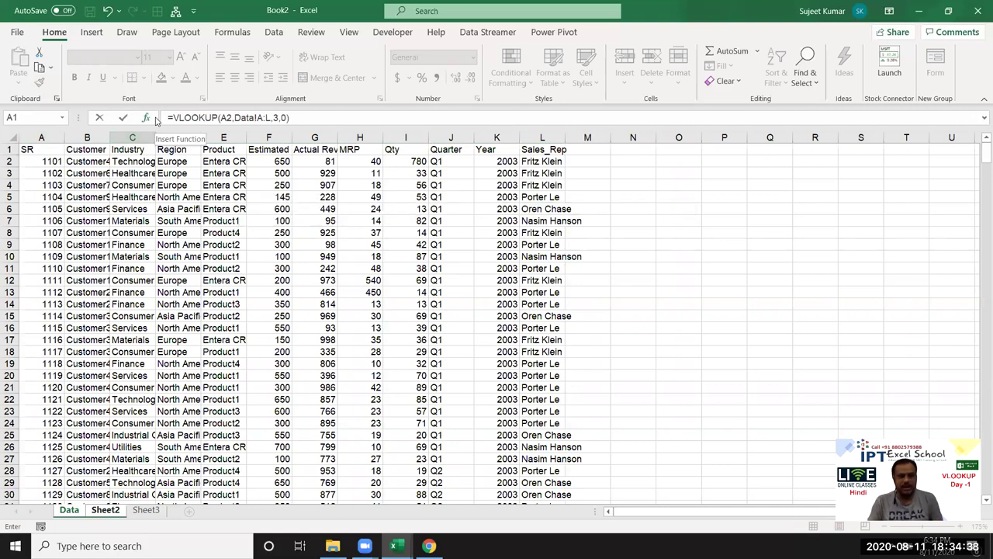
pyautogui.press('Return')
pyautogui.press('Up')
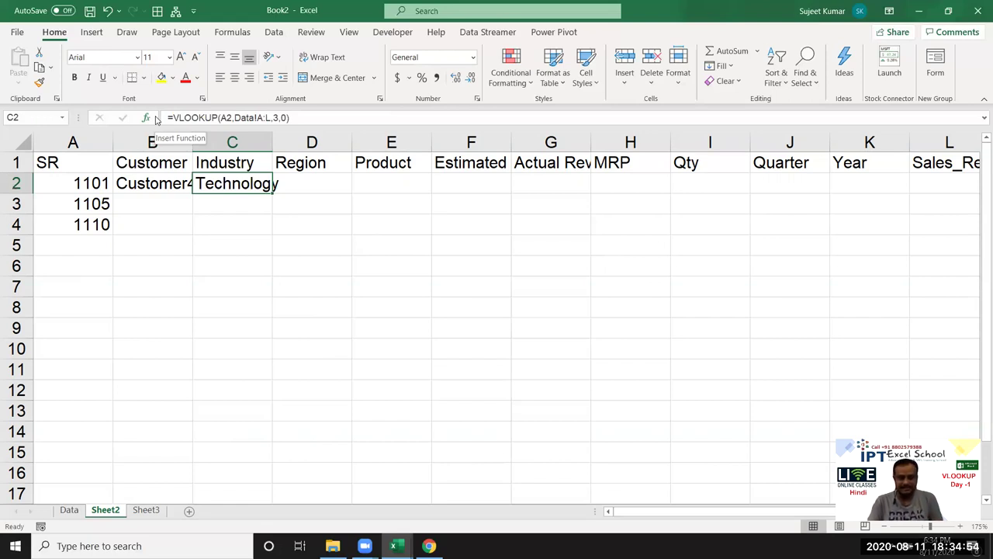
pyautogui.press('Right')
# Step: Enter =VLOOKUP(A2,Data!A:L,4,0) in D2 to show the Region, Europe, and review it
pyautogui.write('=vl')
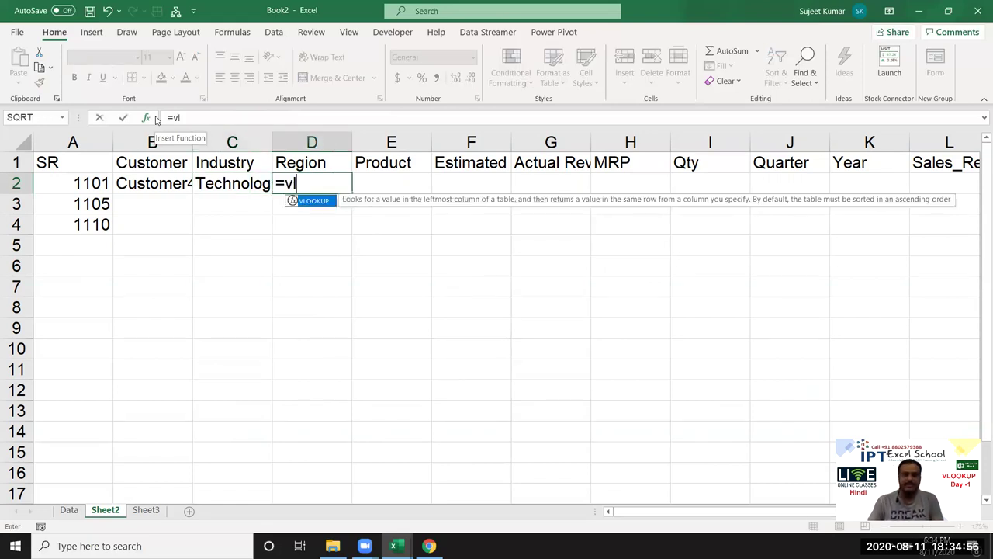
pyautogui.press('Tab')
pyautogui.press('Left')
pyautogui.press('Left')
pyautogui.press('Left')
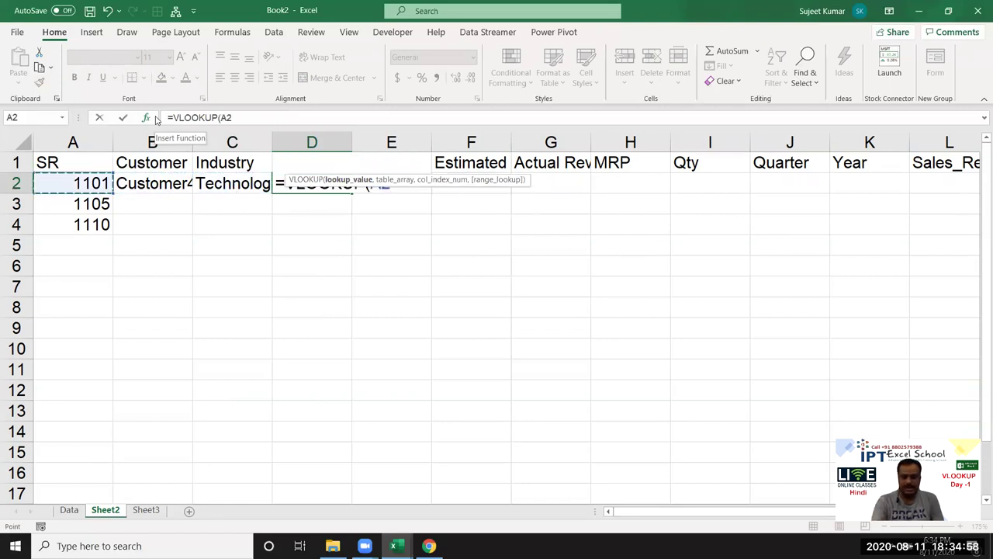
pyautogui.write(',')
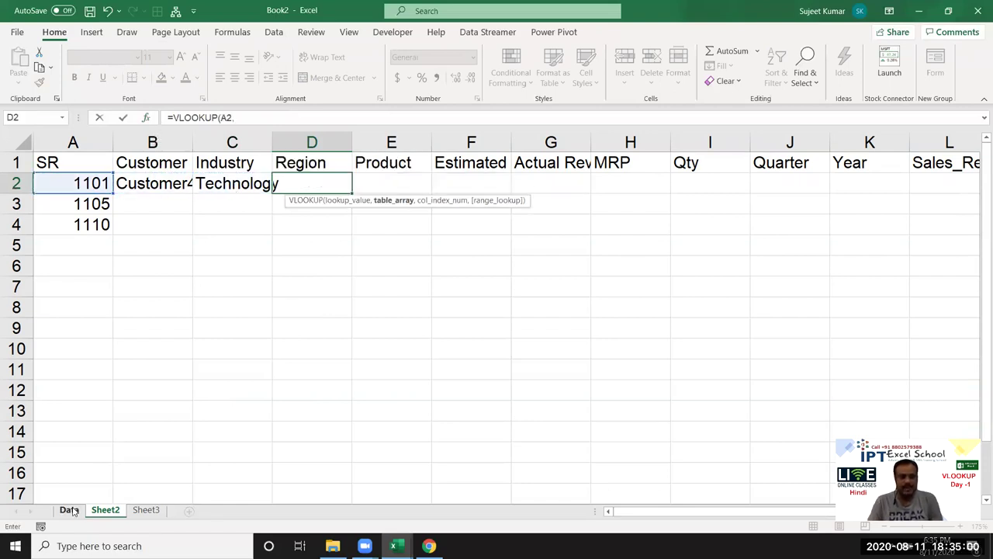
pyautogui.click(70, 510)
pyautogui.moveTo(41, 137)
pyautogui.mouseDown()
pyautogui.moveTo(514, 83)
pyautogui.moveTo(541, 138)
pyautogui.mouseUp()
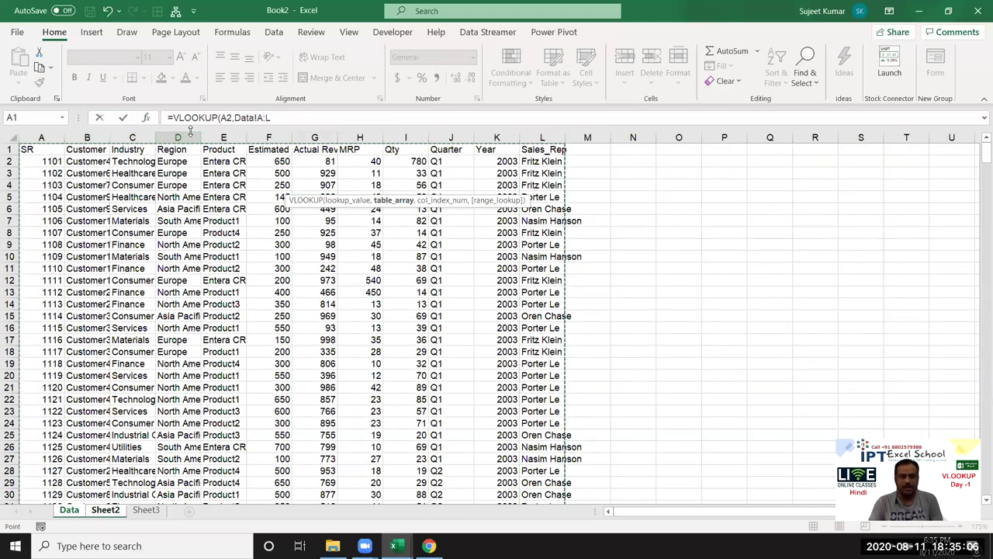
pyautogui.write(',4,0')
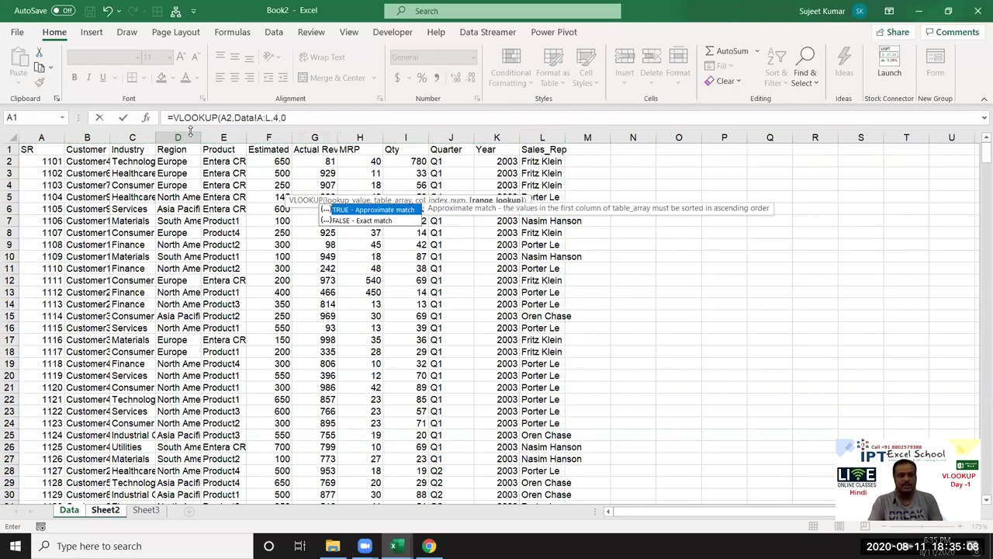
pyautogui.hotkey('ctrl', 'Return')
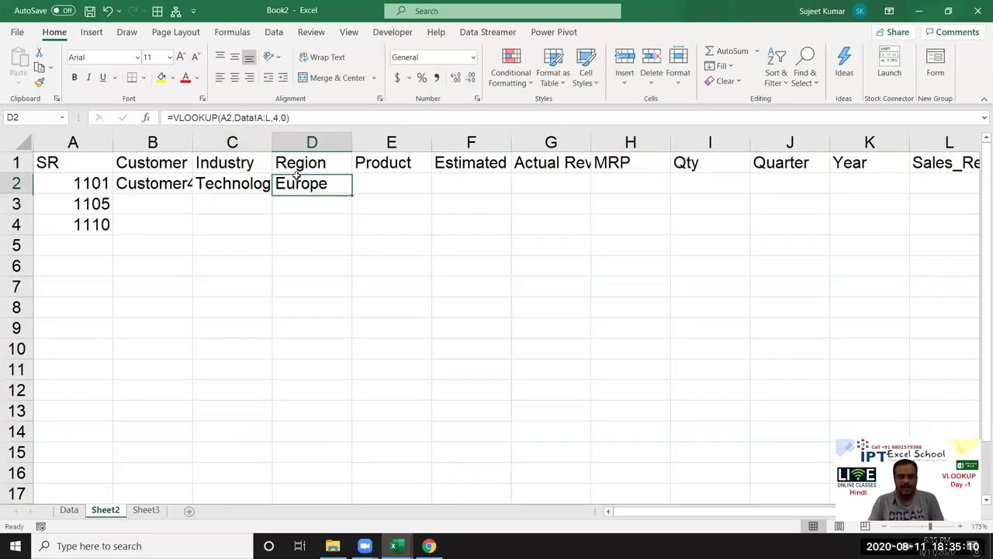
pyautogui.doubleClick(295, 175)
pyautogui.press('Escape')
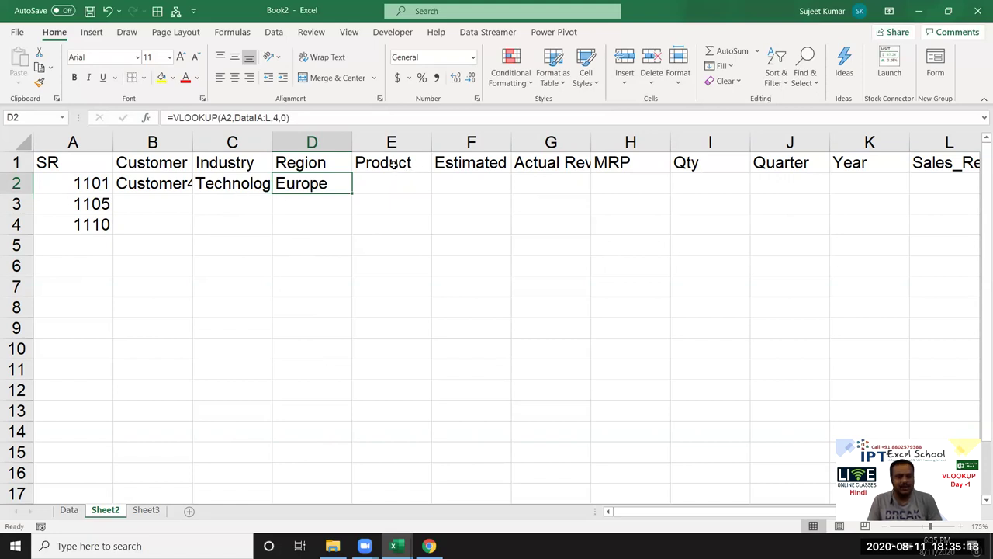
# Step: Change B2 to =VLOOKUP($A2,Data!$A:$L,2,0) and fill it across row 2 to L2
pyautogui.moveTo(392, 162); pyautogui.dragTo(918, 138)
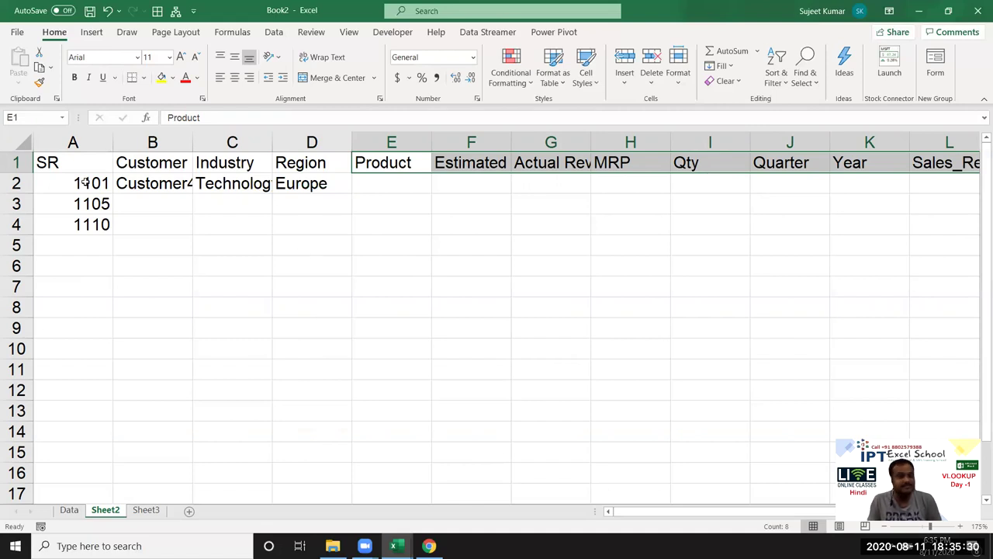
pyautogui.moveTo(128, 185); pyautogui.dragTo(233, 185)
pyautogui.click(128, 185)
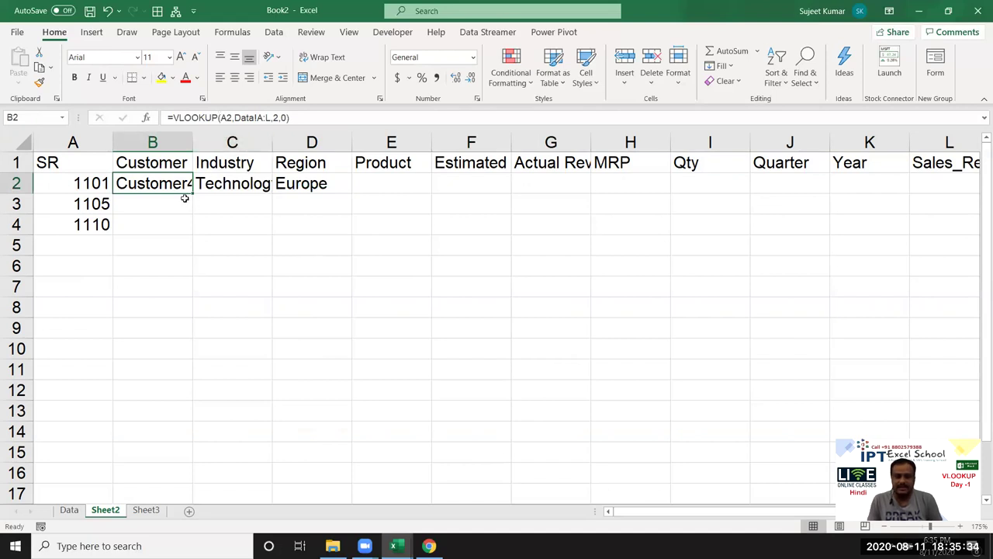
pyautogui.doubleClick(160, 185)
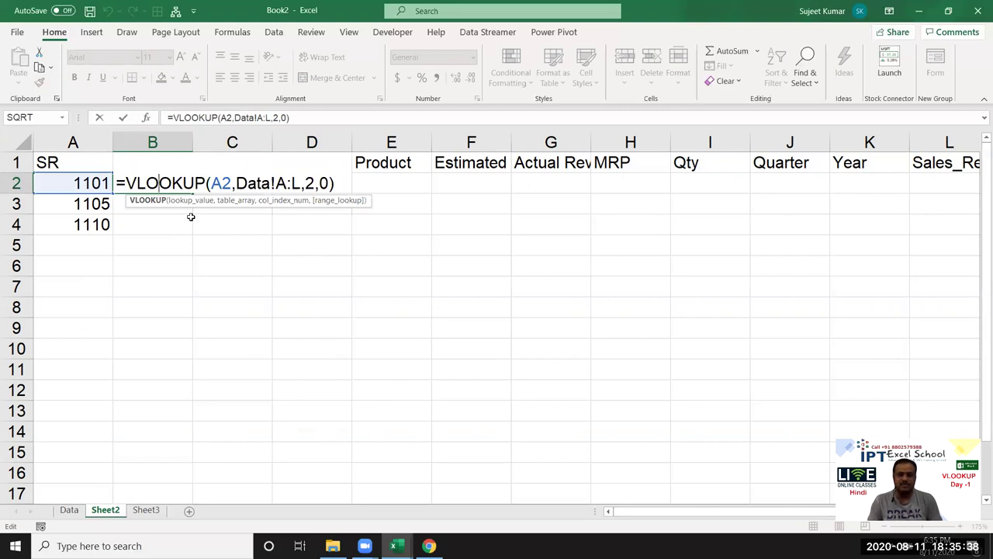
pyautogui.click(211, 185)
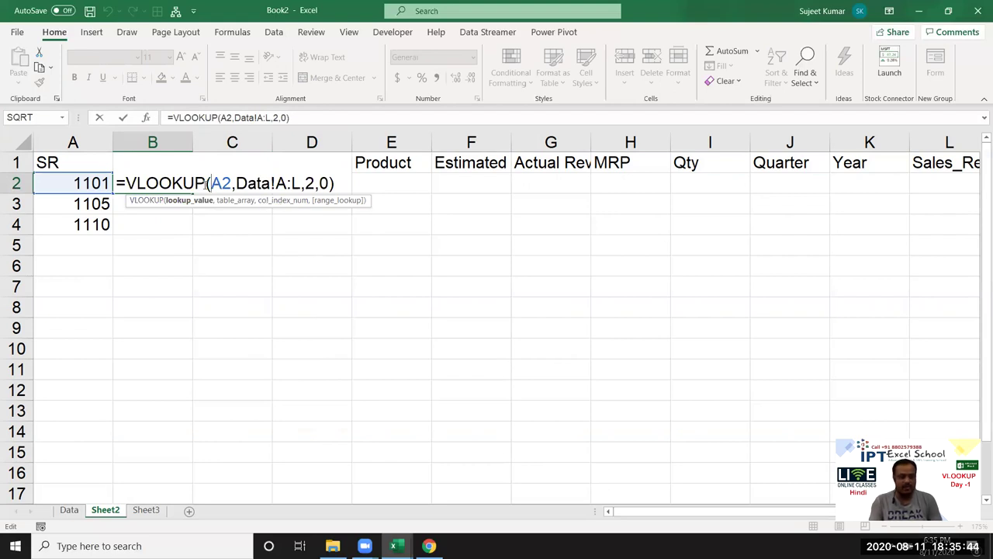
pyautogui.write('$')
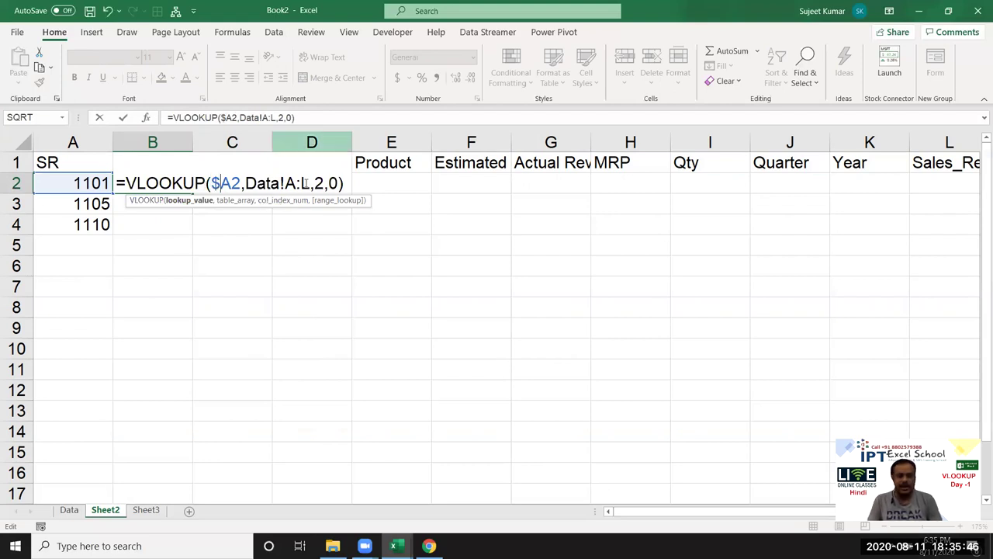
pyautogui.click(301, 183)
pyautogui.press('F4')
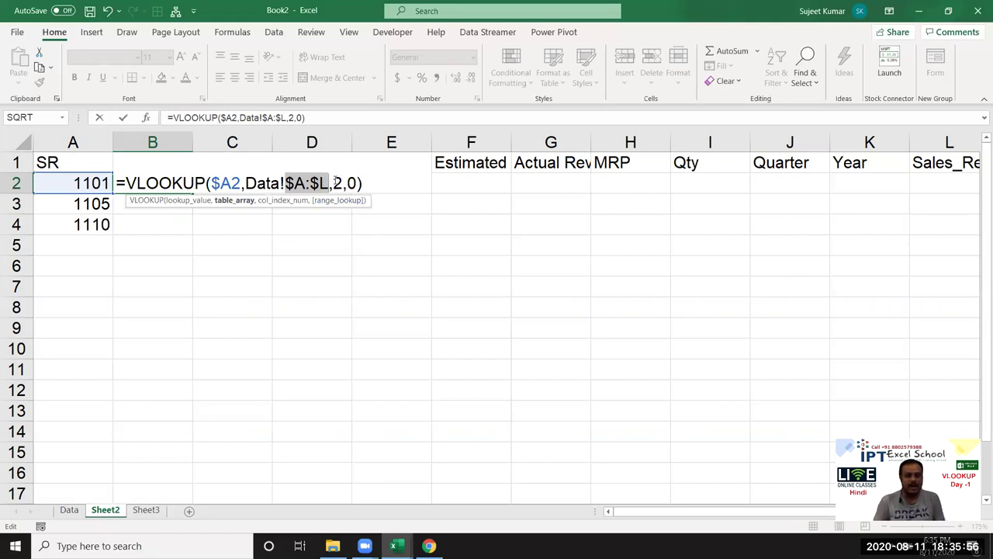
pyautogui.press('Return')
pyautogui.click(190, 191)
pyautogui.moveTo(193, 193); pyautogui.dragTo(420, 148)
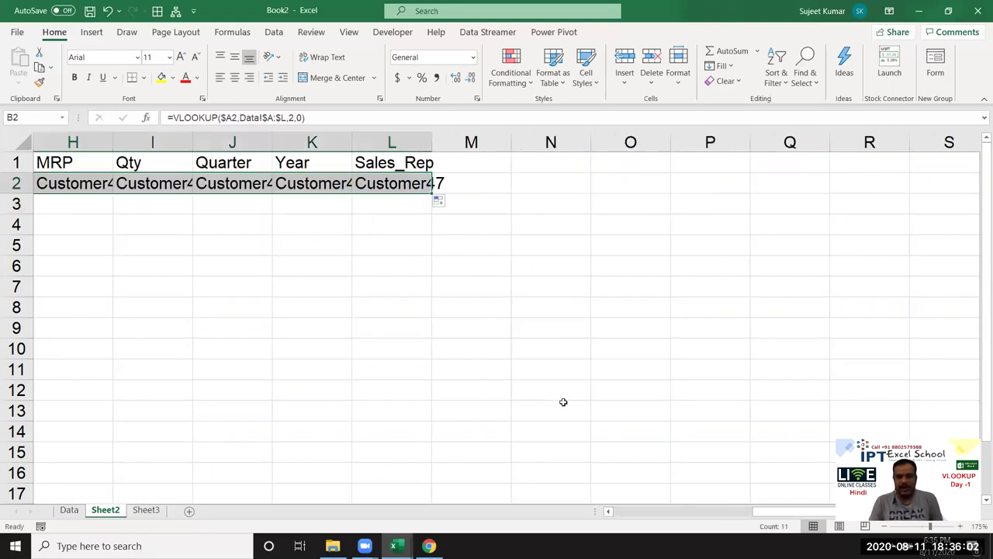
# Step: Change the column index in C2, D2 and E2 to 3, 4 and 5, returning Technology, Europe and the product
pyautogui.hscroll(-5, 543, 458)
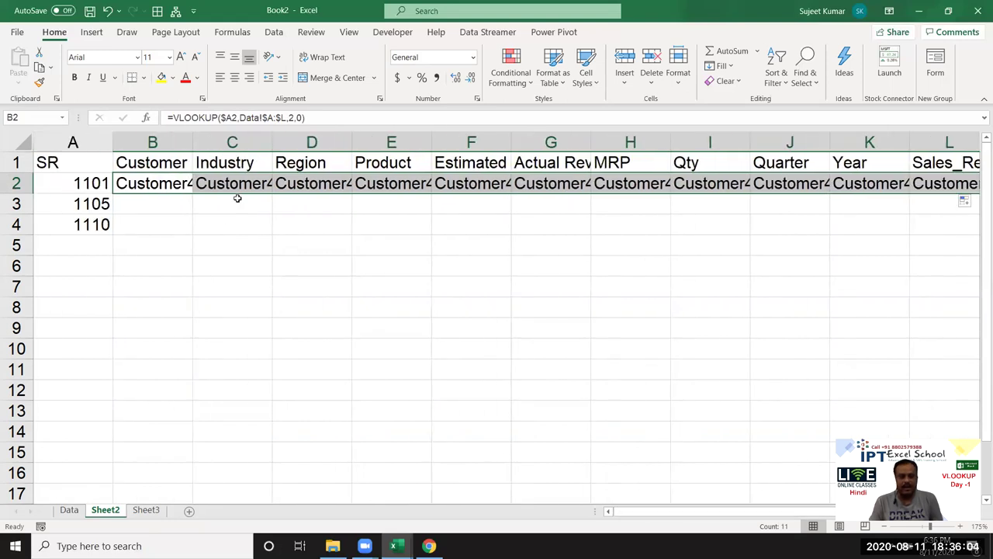
pyautogui.click(239, 186)
pyautogui.click(287, 118)
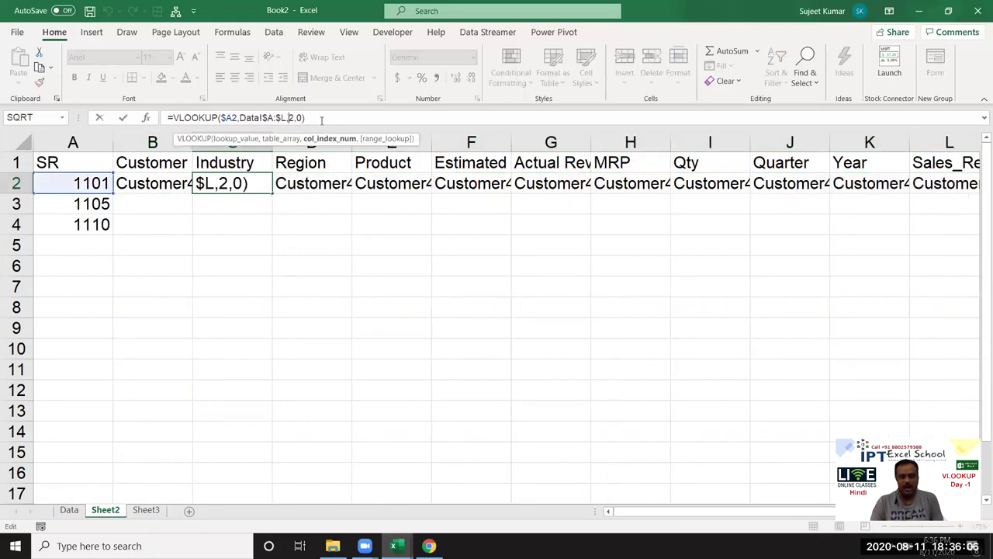
pyautogui.press('Delete')
pyautogui.write('3')
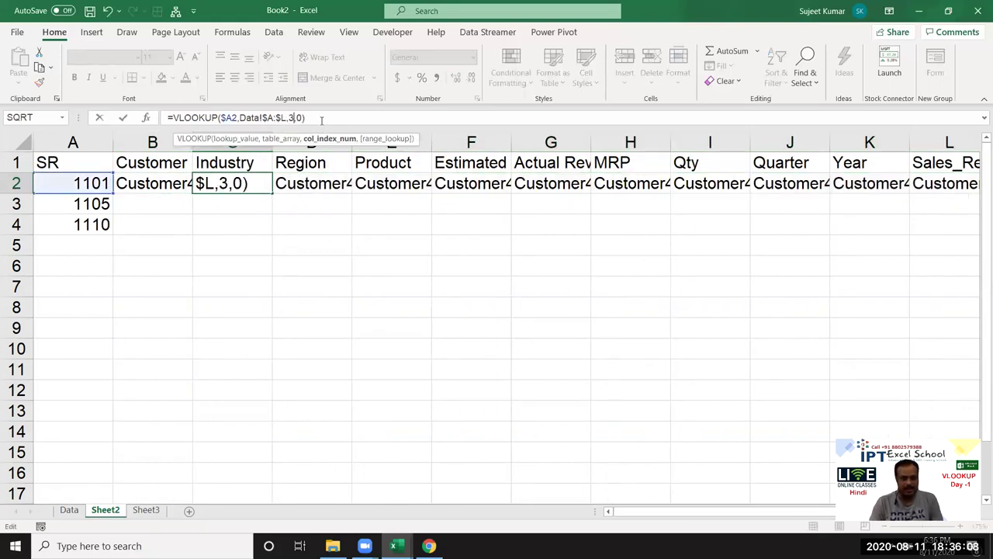
pyautogui.press('Return')
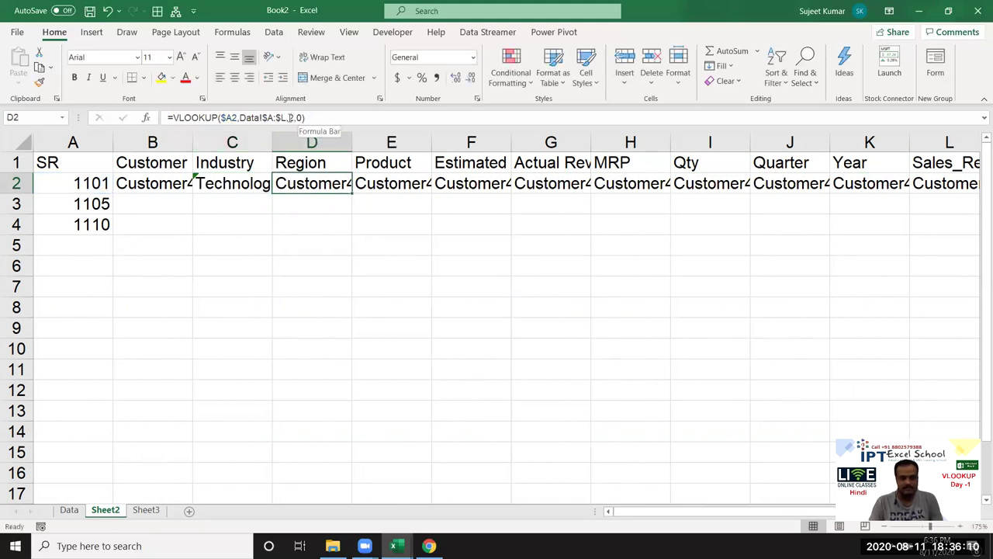
pyautogui.click(290, 118)
pyautogui.press('Delete')
pyautogui.write('4')
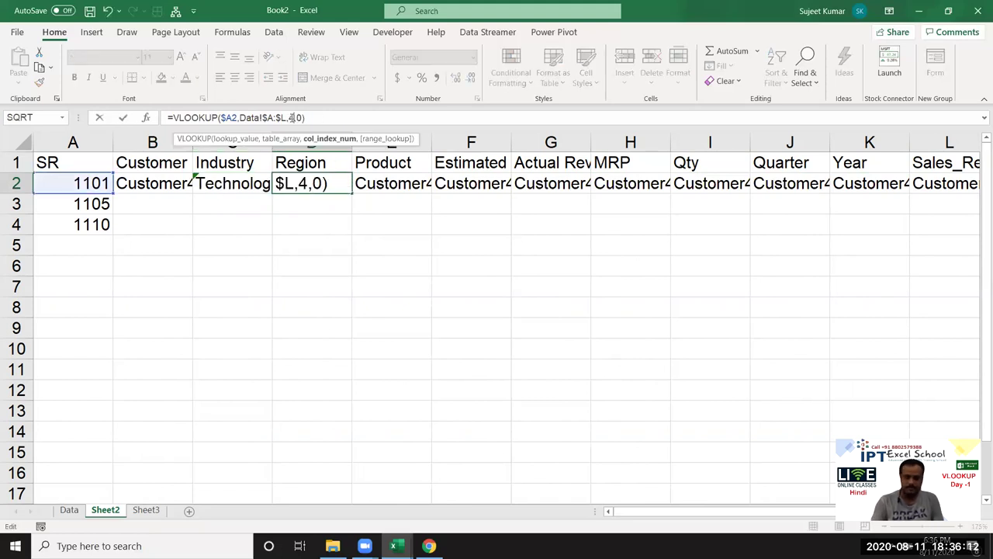
pyautogui.press('Return')
pyautogui.click(289, 118)
pyautogui.press('Delete')
pyautogui.write('5')
pyautogui.press('Return')
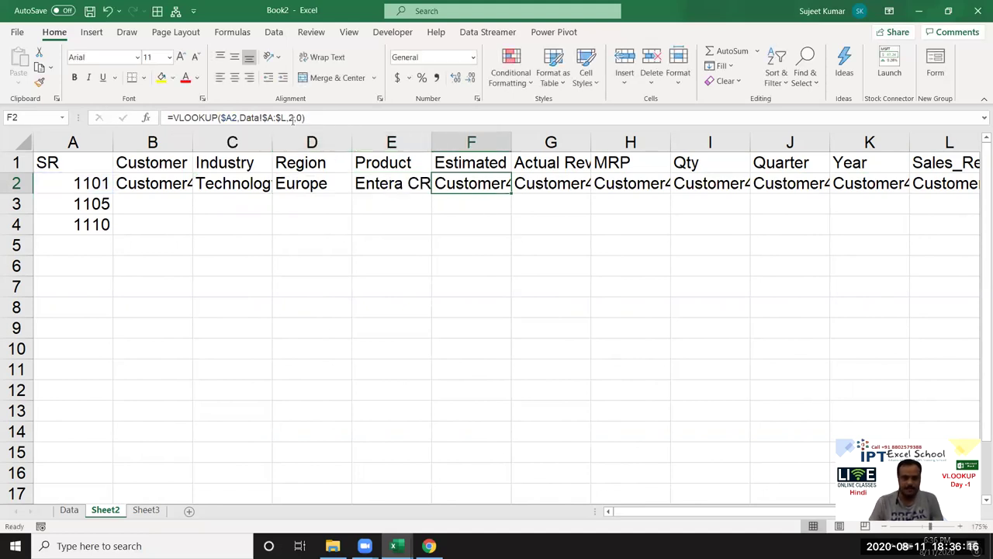
# Step: Set F2 through I2 to column indexes 6–9, returning 650, 81, 40 and 780
pyautogui.click(292, 117)
pyautogui.press('Delete')
pyautogui.write('6')
pyautogui.press('Return')
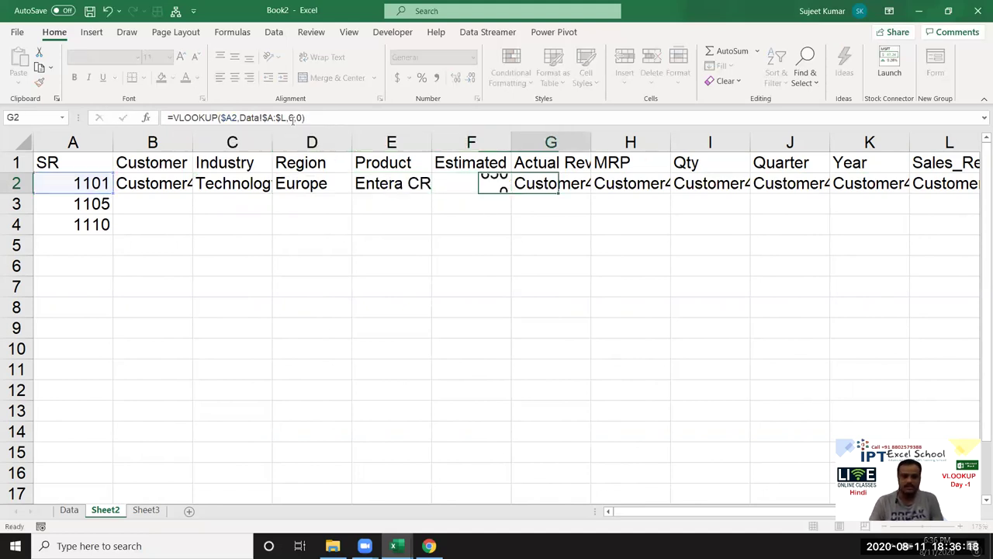
pyautogui.click(292, 118)
pyautogui.press('Delete')
pyautogui.write('7')
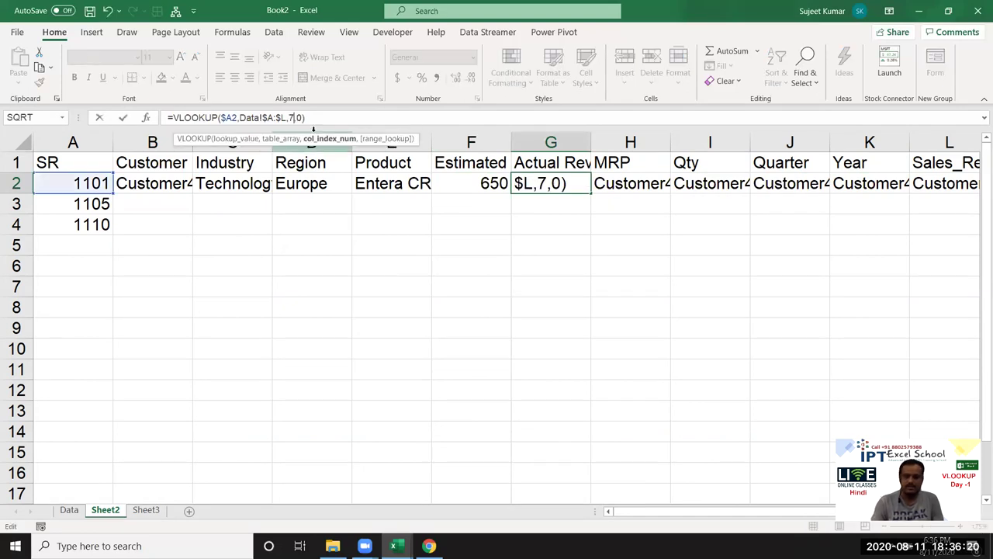
pyautogui.press('Return')
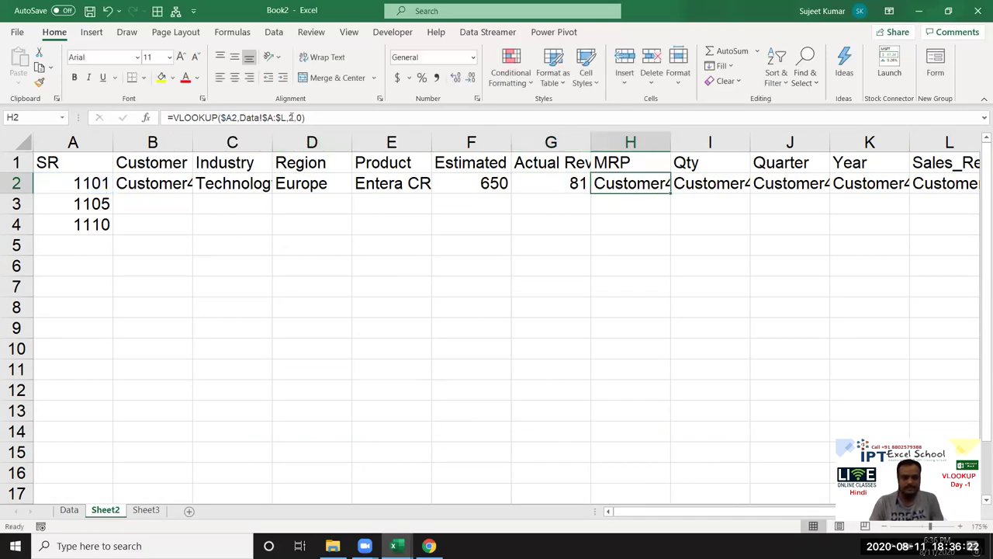
pyautogui.click(291, 117)
pyautogui.press('Delete')
pyautogui.write('8')
pyautogui.press('Return')
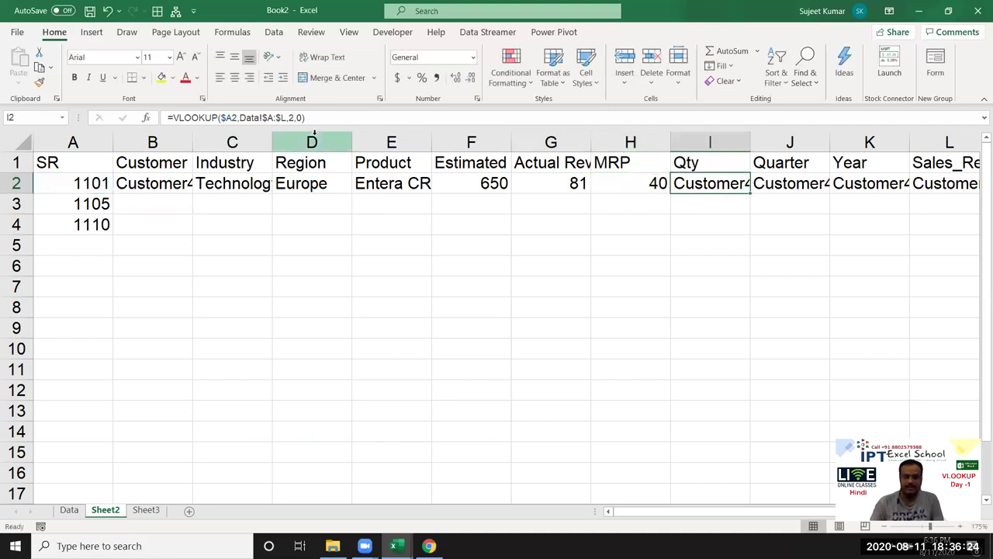
pyautogui.click(295, 114)
pyautogui.press('BackSpace')
pyautogui.write('9')
pyautogui.press('Return')
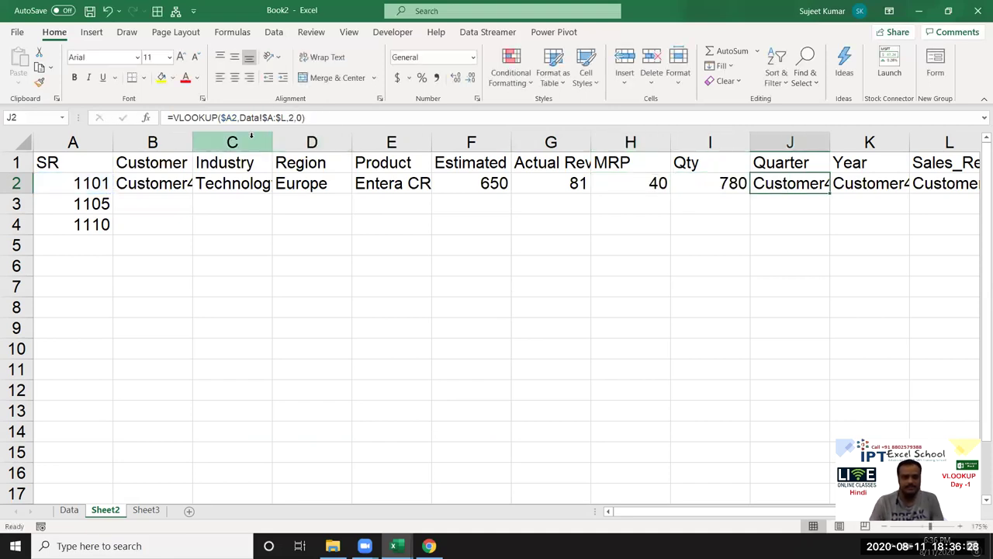
# Step: Set J2, K2 and L2 to column indexes 10, 11 and 12, returning Q1, 2003 and the sales rep
pyautogui.click(295, 117)
pyautogui.press('BackSpace')
pyautogui.write('10')
pyautogui.press('Return')
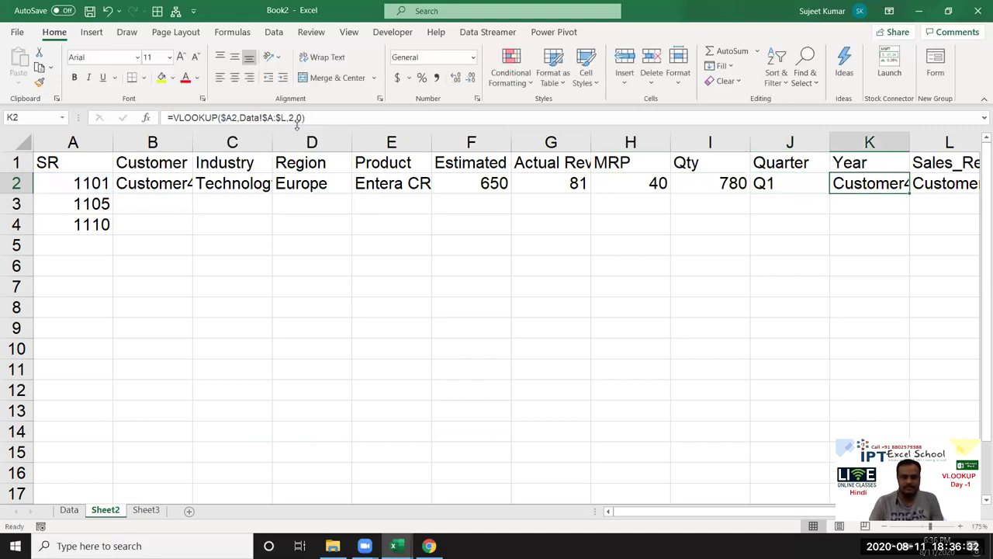
pyautogui.click(289, 117)
pyautogui.write('11')
pyautogui.press('Tab')
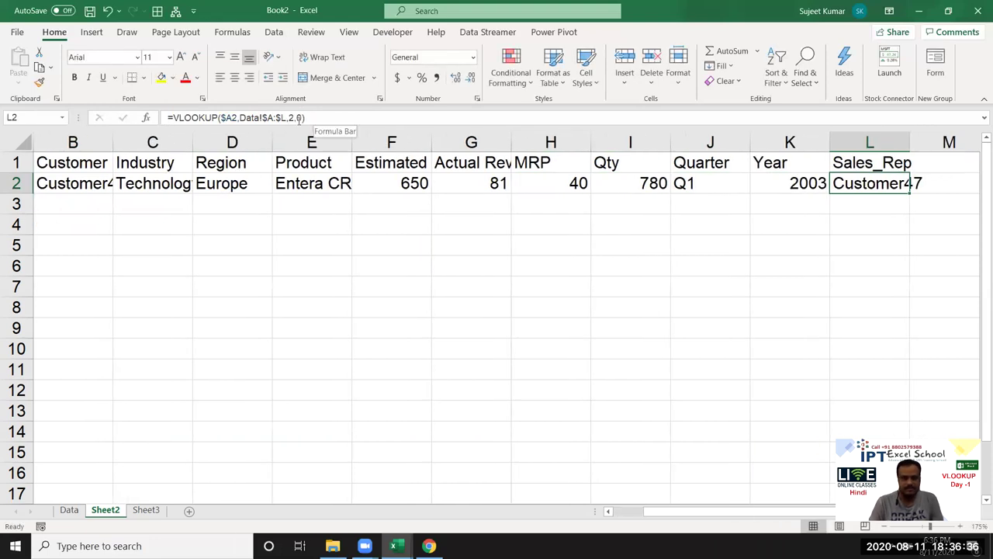
pyautogui.click(290, 117)
pyautogui.write('1')
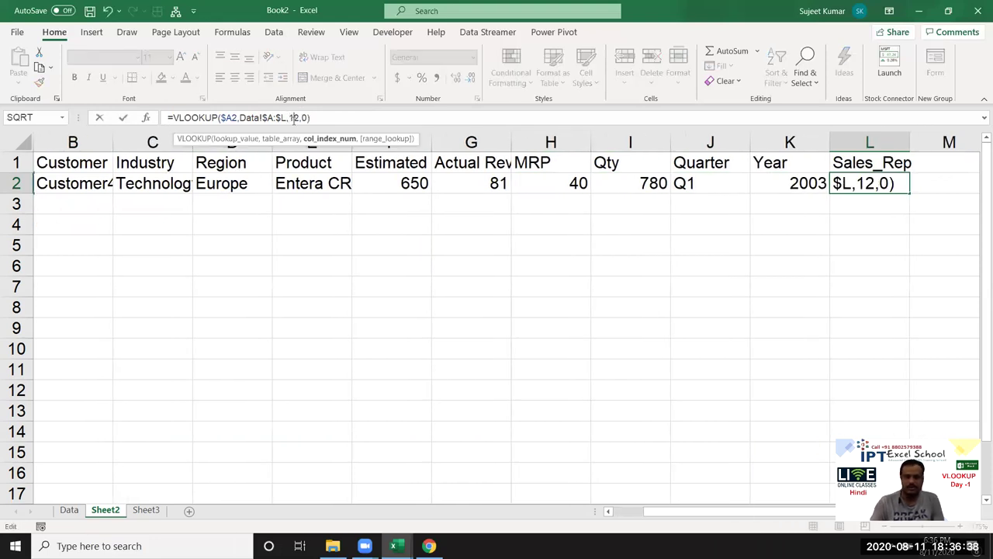
pyautogui.press('Return')
pyautogui.press('Up')
pyautogui.press('Right')
pyautogui.press('Right')
pyautogui.press('Right')
pyautogui.press('Right')
pyautogui.press('Right')
pyautogui.press('Right')
pyautogui.press('Right')
pyautogui.press('Right')
pyautogui.press('Right')
pyautogui.press('Right')
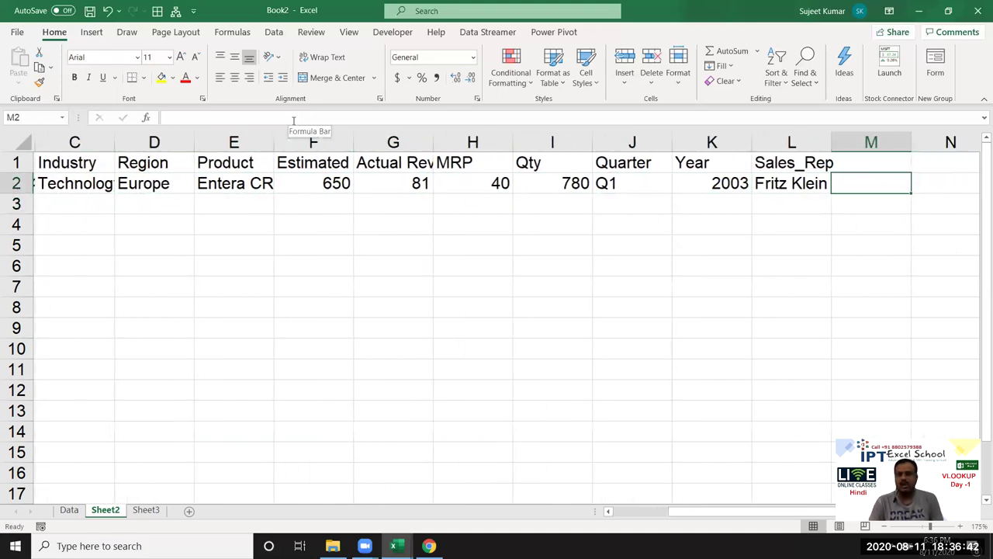
# Step: Insert a blank row above the SR header row
pyautogui.press('Left')
pyautogui.press('Home')
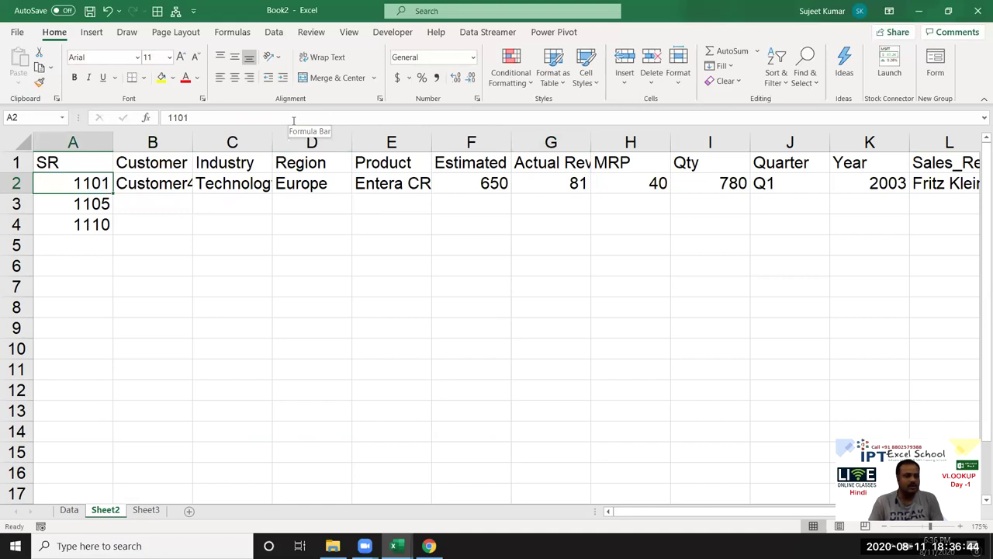
pyautogui.press('Up')
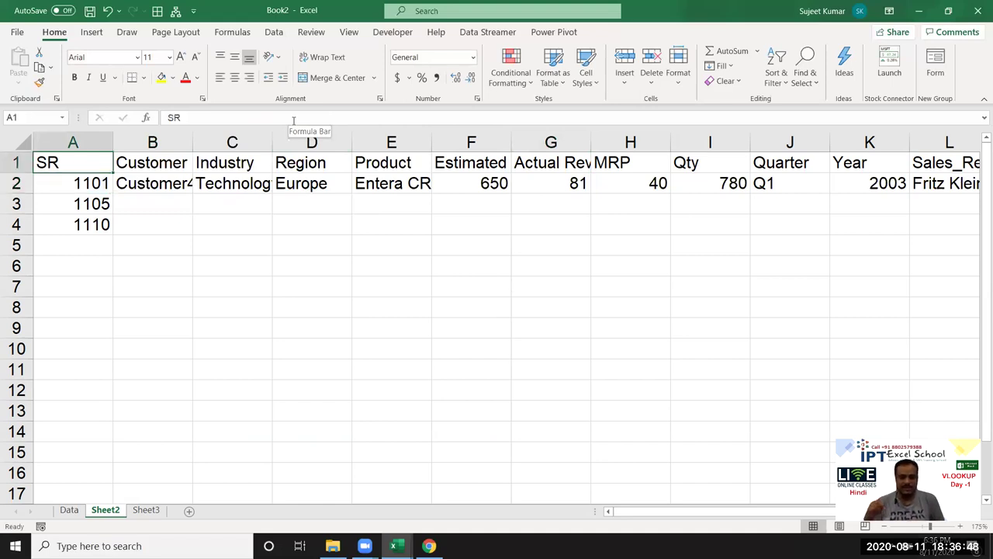
pyautogui.hotkey('ctrl', 'shift', 'Right')
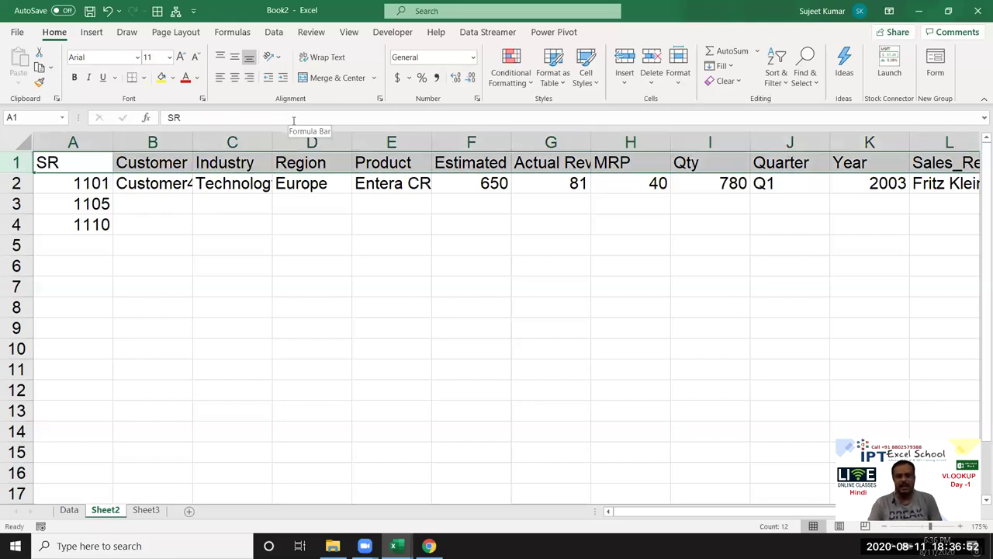
pyautogui.hotkey('shift', 'space')
pyautogui.hotkey('ctrl', 'shift', '+')
# Step: Number the new top row 1 through 12 across columns A to L as a fill series
pyautogui.click(137, 156)
pyautogui.write('1')
pyautogui.press('Escape')
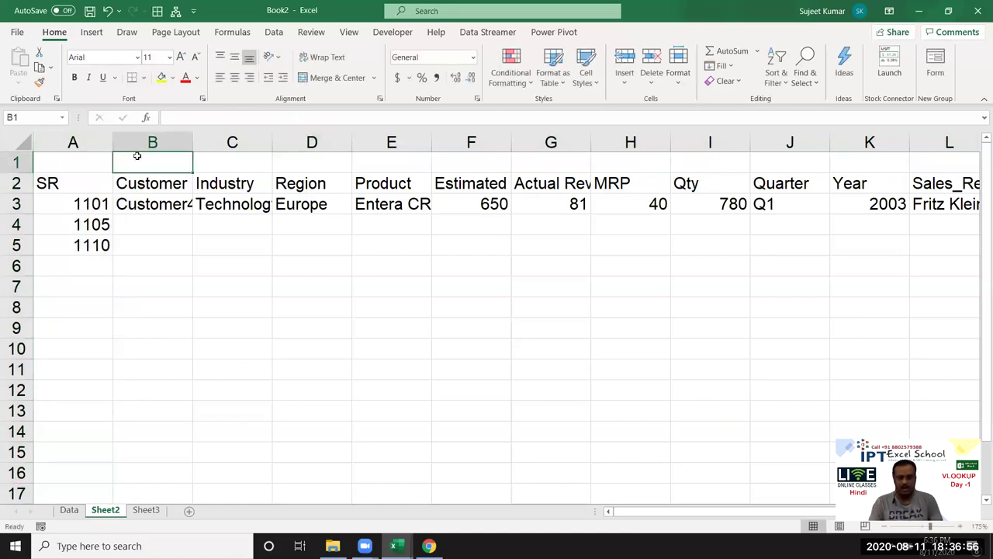
pyautogui.press('Left')
pyautogui.write('1')
pyautogui.press('Right')
pyautogui.write('2')
pyautogui.press('Right')
pyautogui.press('Left')
pyautogui.press('Left')
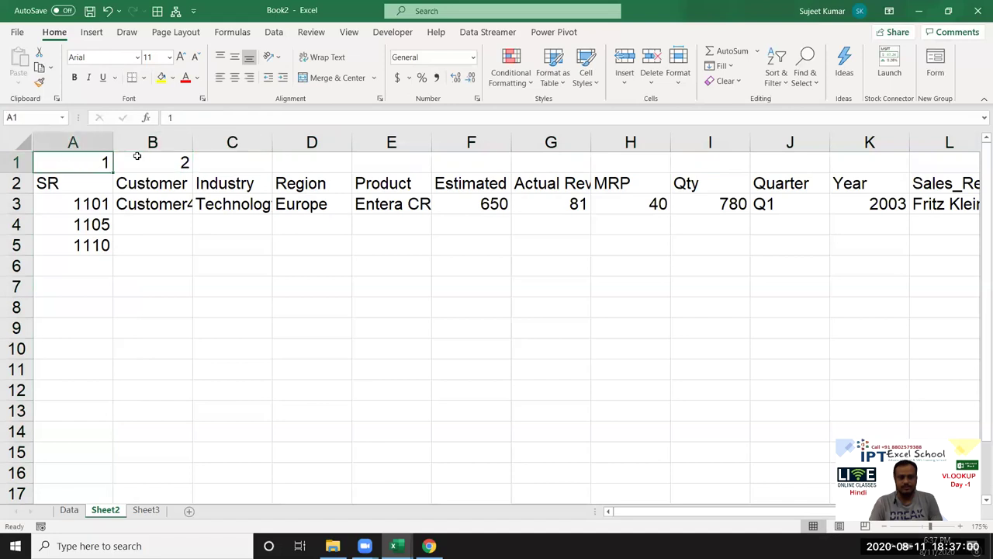
pyautogui.hotkey('shift', 'Right')
pyautogui.moveTo(198, 169)
pyautogui.mouseDown()
pyautogui.moveTo(860, 192)
pyautogui.moveTo(815, 190)
pyautogui.mouseUp()
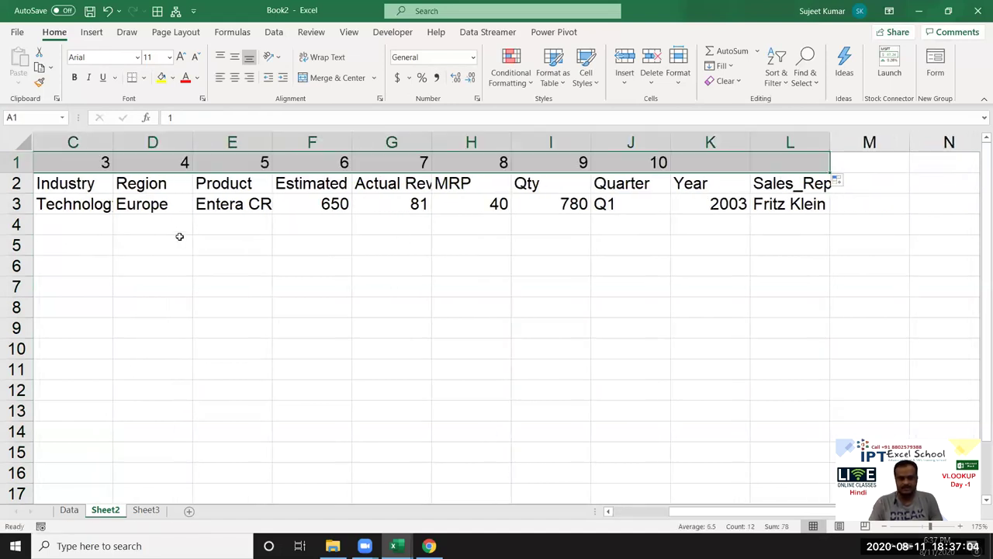
pyautogui.click(167, 225)
# Step: Begin a VLOOKUP formula in B4
pyautogui.hscroll(-2, 167, 225)
pyautogui.click(167, 225)
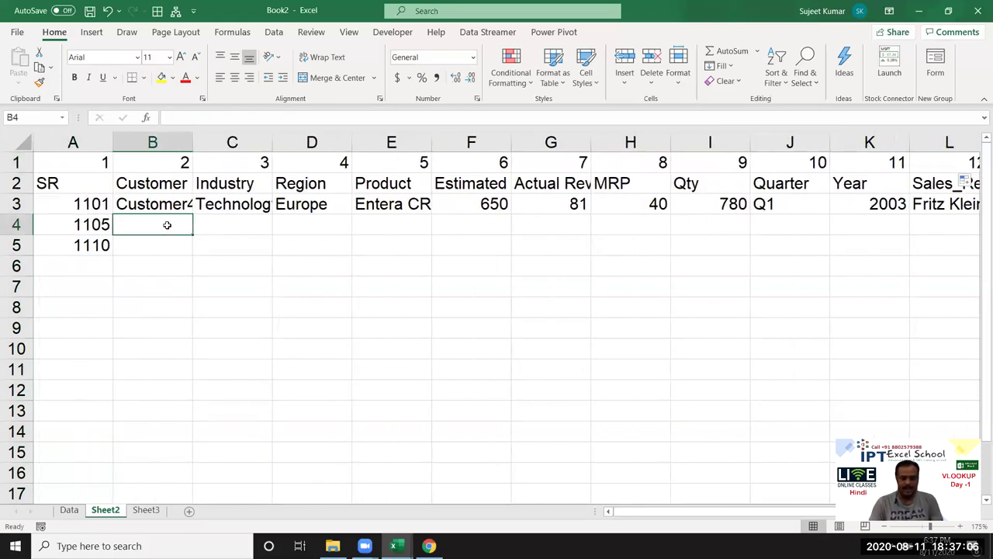
pyautogui.write('=vl')
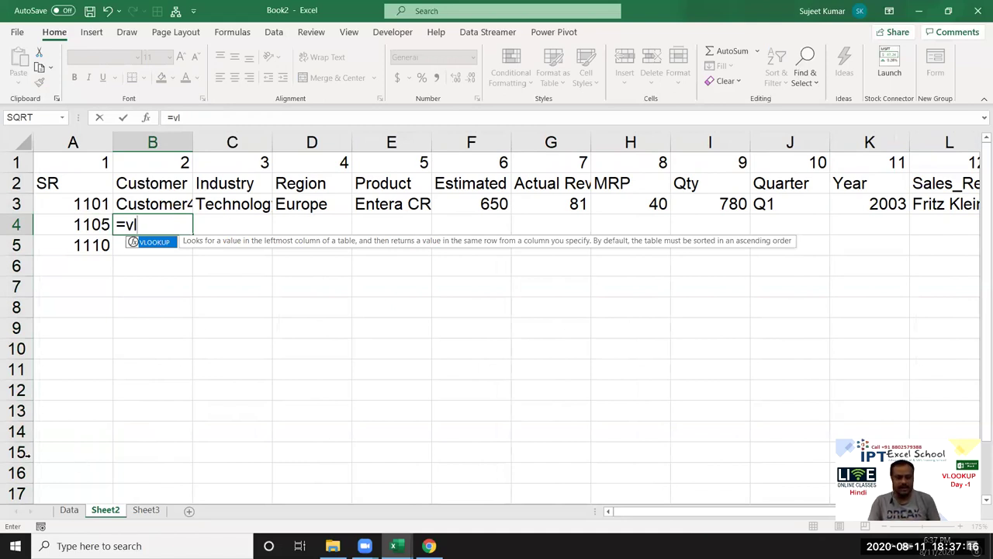
# Step: Build the B4 lookup of SR 1105 against Data columns A:L, with B1 as the column index
pyautogui.press('Tab')
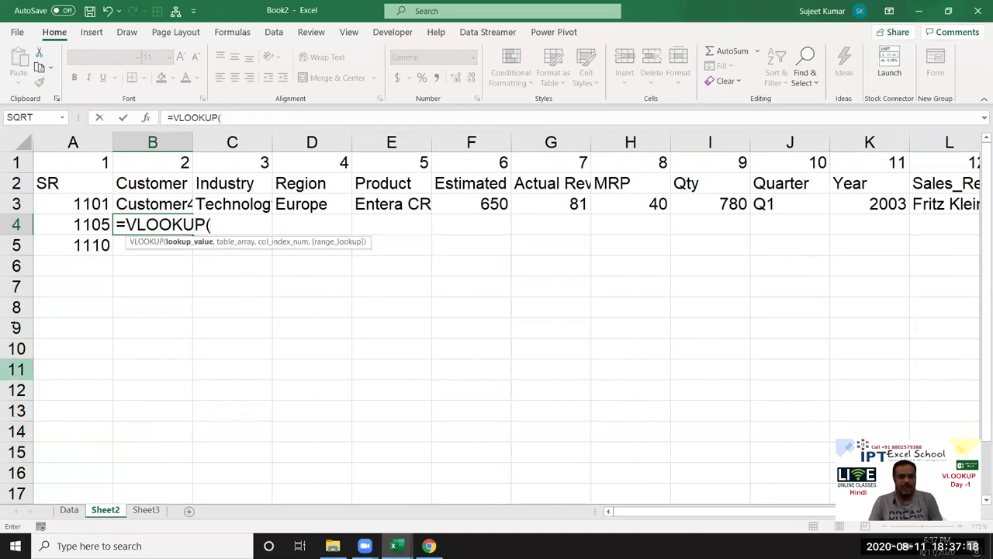
pyautogui.click(69, 227)
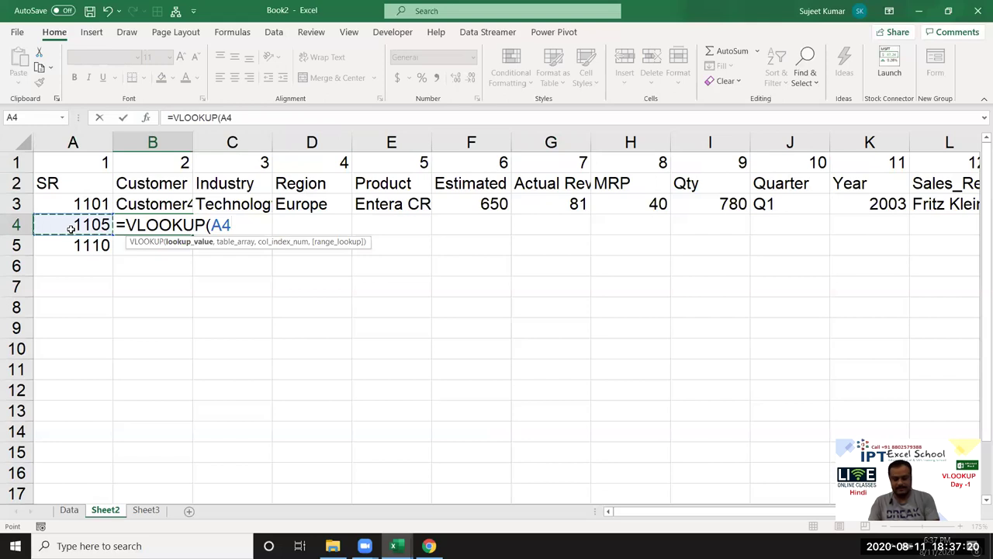
pyautogui.write(',')
pyautogui.click(69, 510)
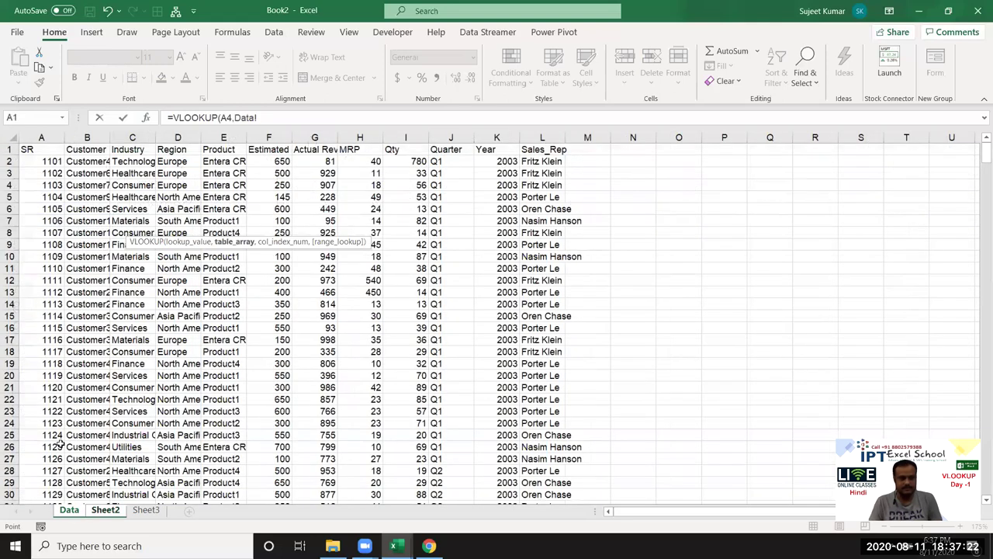
pyautogui.moveTo(49, 138); pyautogui.dragTo(541, 138)
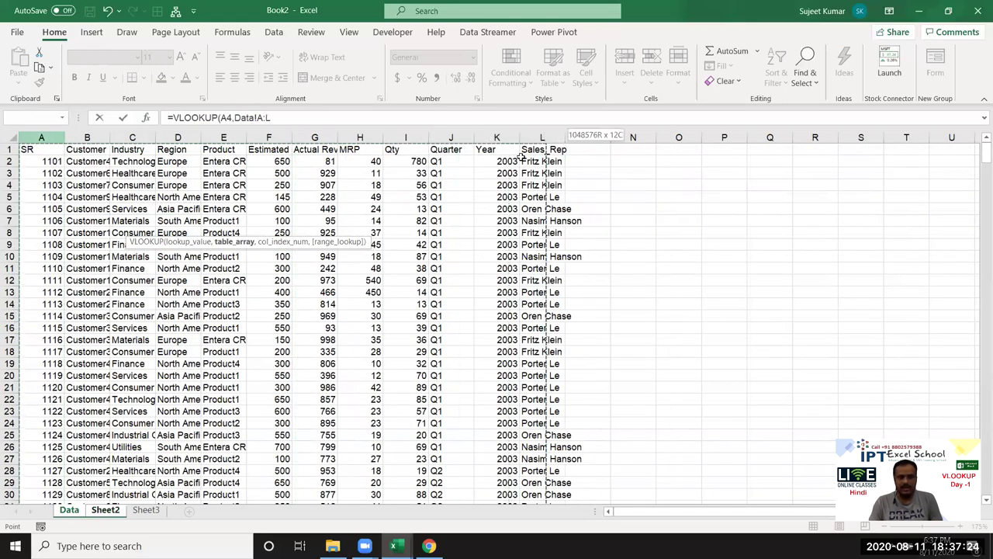
pyautogui.write(',')
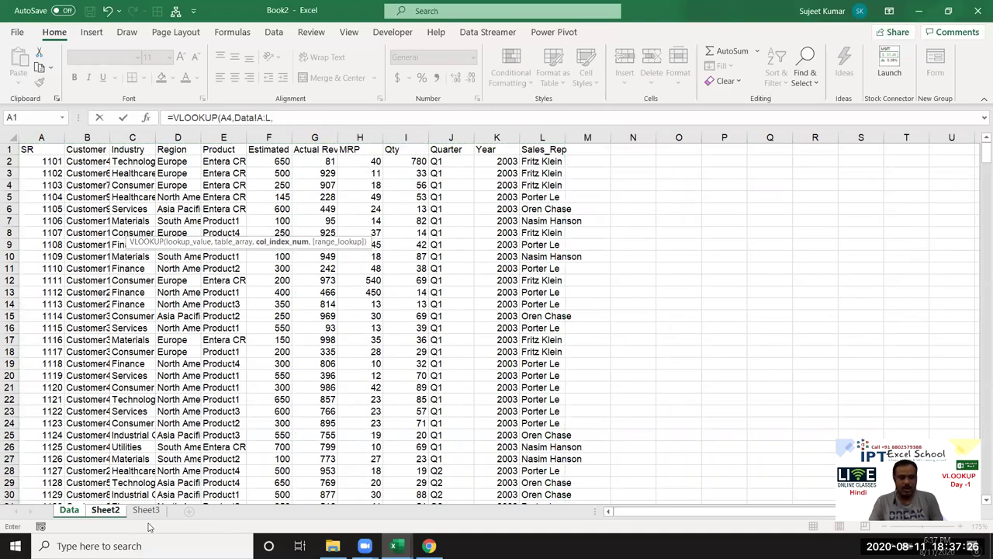
pyautogui.click(106, 510)
pyautogui.click(143, 163)
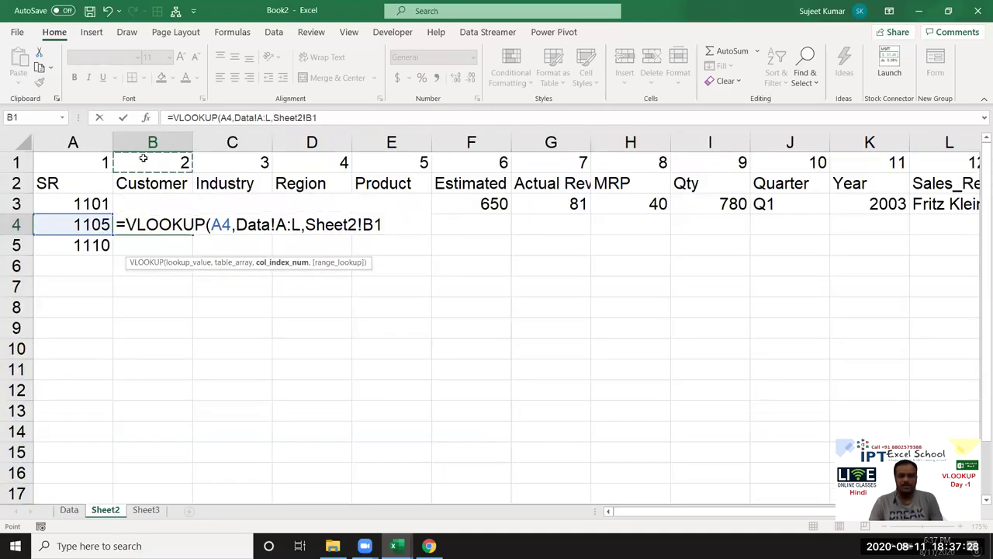
pyautogui.press('Return')
# Step: Add 0 as the exact-match argument to the B4 formula
pyautogui.press('Up')
pyautogui.click(330, 117)
pyautogui.press('BackSpace')
pyautogui.write(',0')
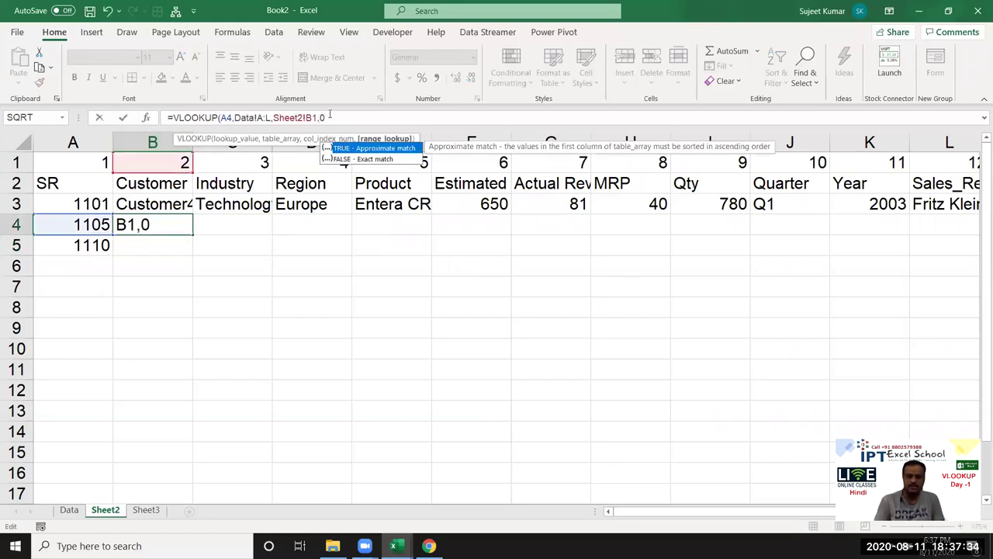
pyautogui.press('Return')
# Step: Anchor the B4 references as $A4, Data!$A:$L and Sheet2!B$1
pyautogui.click(163, 221)
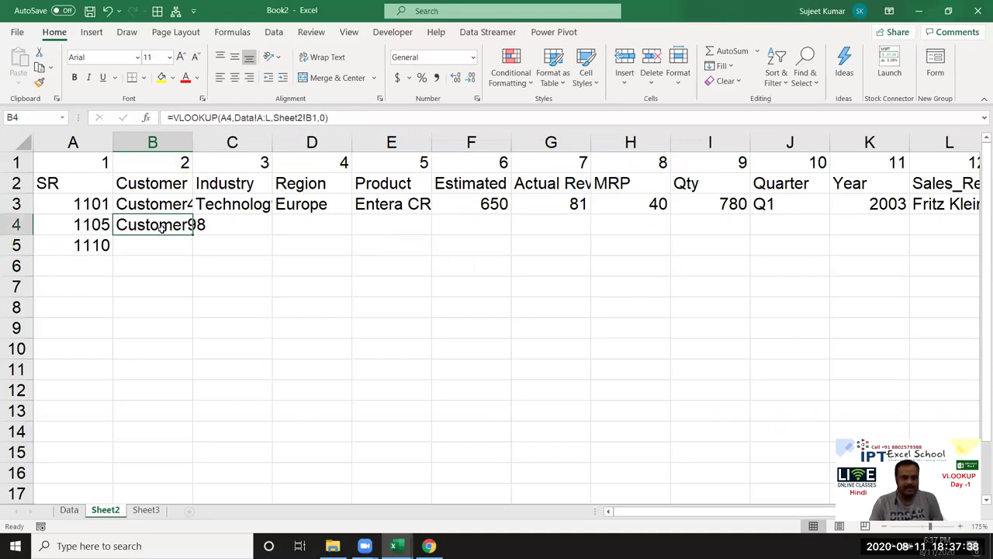
pyautogui.doubleClick(162, 228)
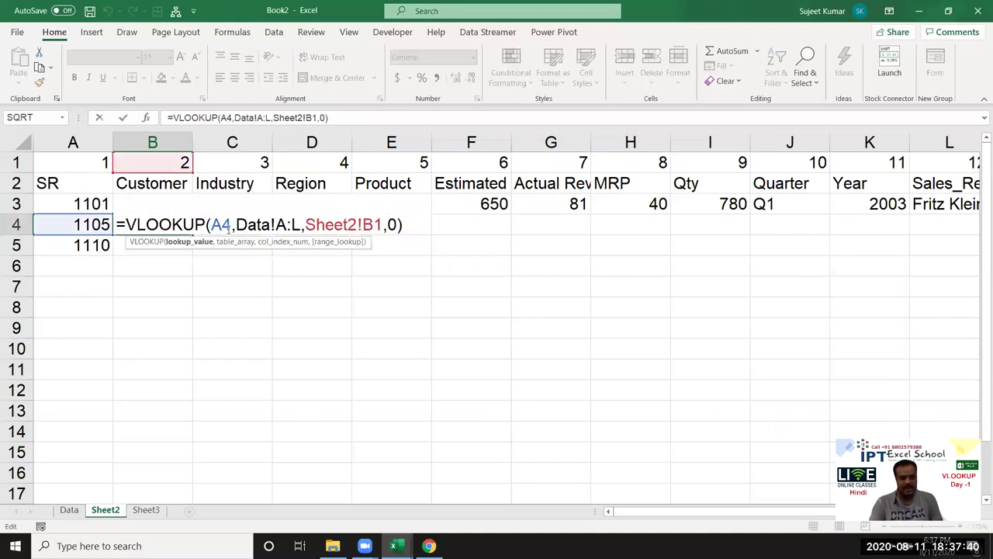
pyautogui.press('F4')
pyautogui.click(294, 226)
pyautogui.press('F4')
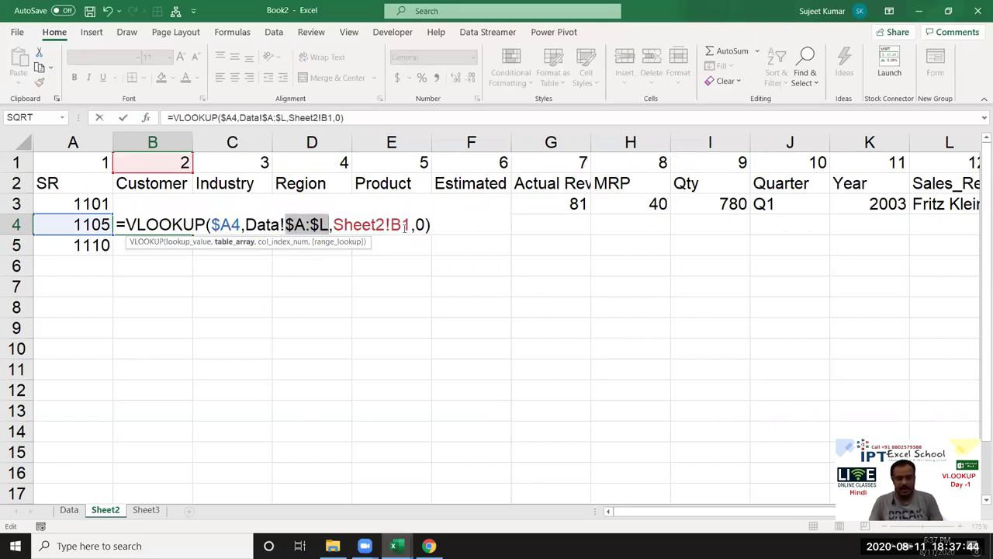
pyautogui.click(402, 225)
pyautogui.write('$')
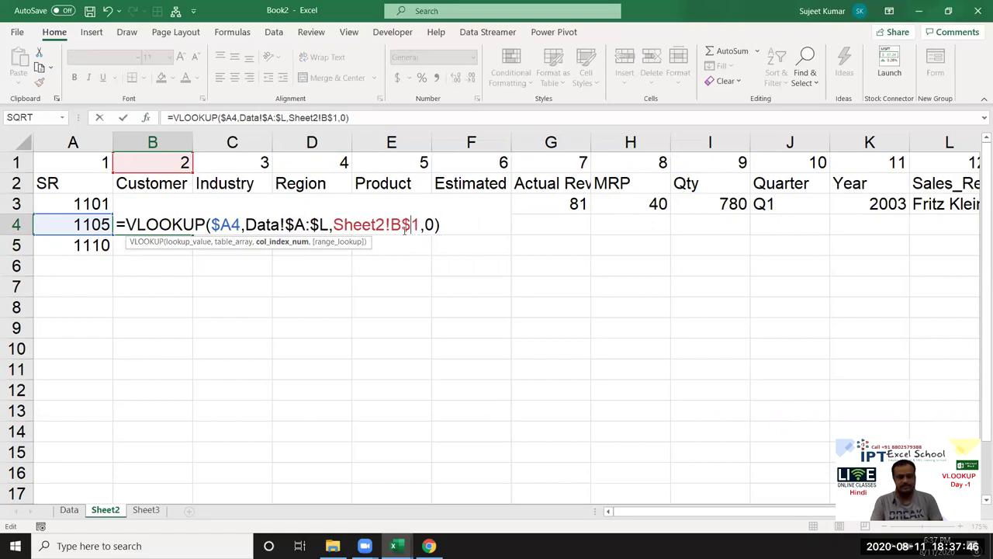
pyautogui.press('Return')
# Step: Fill the B4 formula right across B4:L4 to show SR 1105's full record
pyautogui.press('Up')
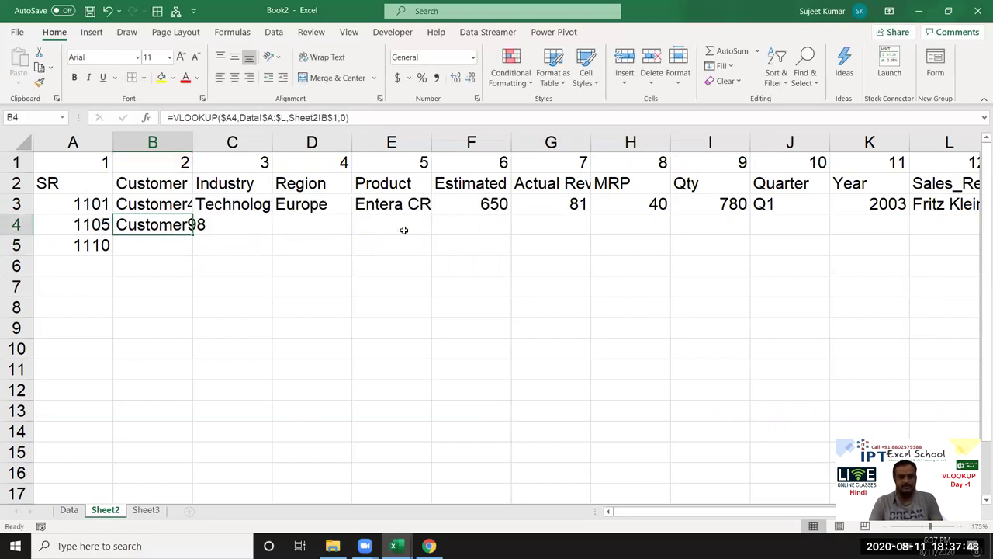
pyautogui.press('Up')
pyautogui.hotkey('ctrl', 'Right')
pyautogui.press('Down')
pyautogui.hotkey('ctrl', 'shift', 'Left')
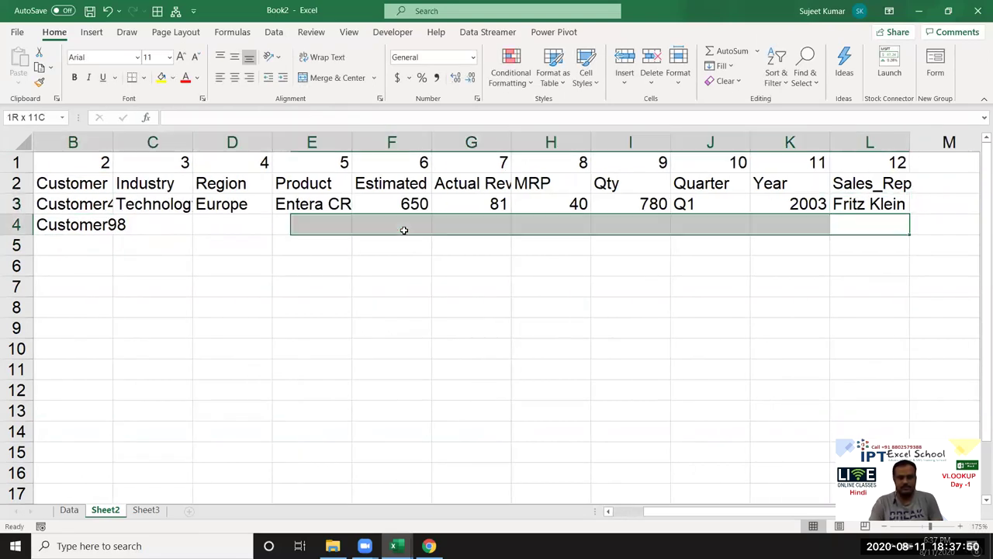
pyautogui.hotkey('ctrl', 'r')
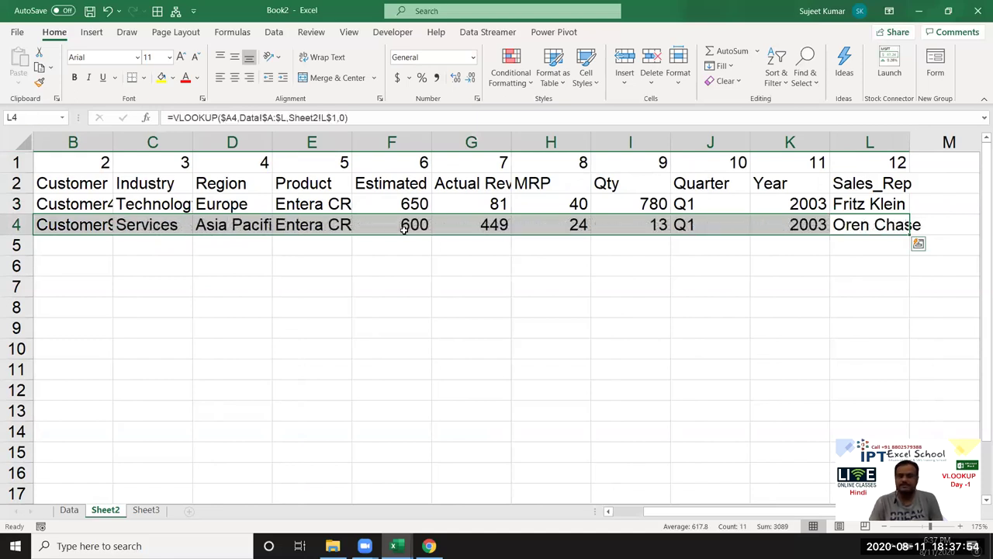
pyautogui.press('Left')
pyautogui.press('Left')
pyautogui.press('Left')
pyautogui.press('Left')
pyautogui.press('Left')
pyautogui.press('Left')
pyautogui.press('Left')
pyautogui.press('Left')
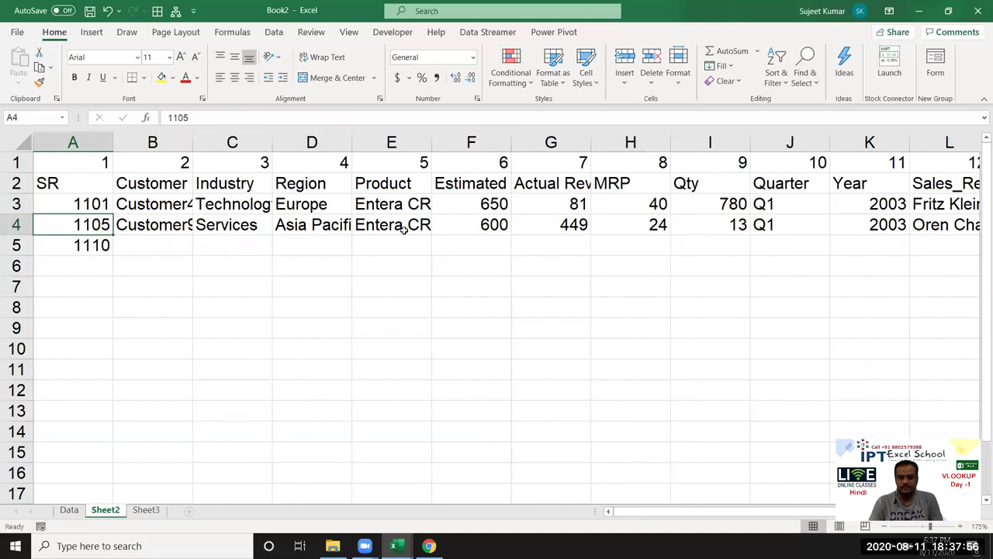
# Step: Start a VLOOKUP on A5 in B5, then cancel it
pyautogui.press('Right')
pyautogui.press('Down')
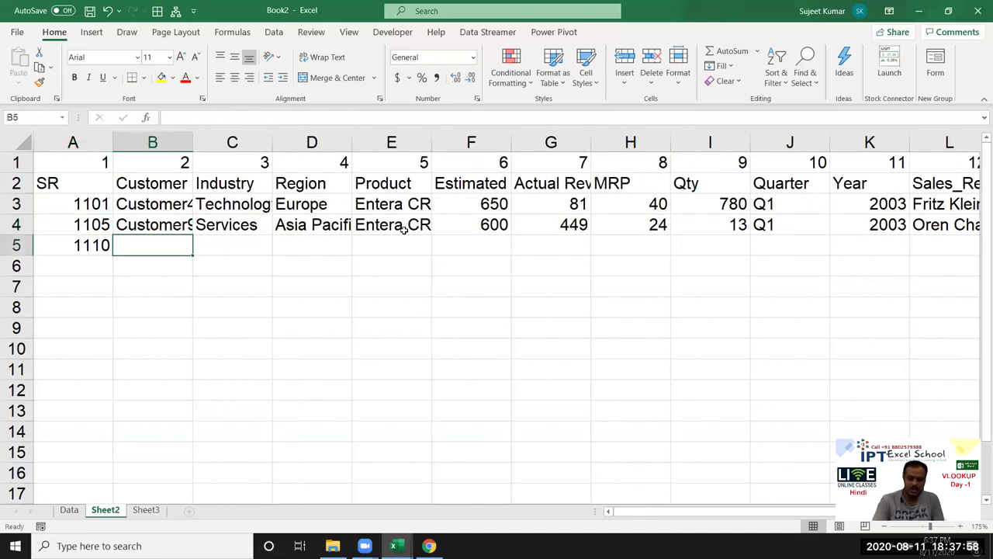
pyautogui.write('=vl')
pyautogui.press('Tab')
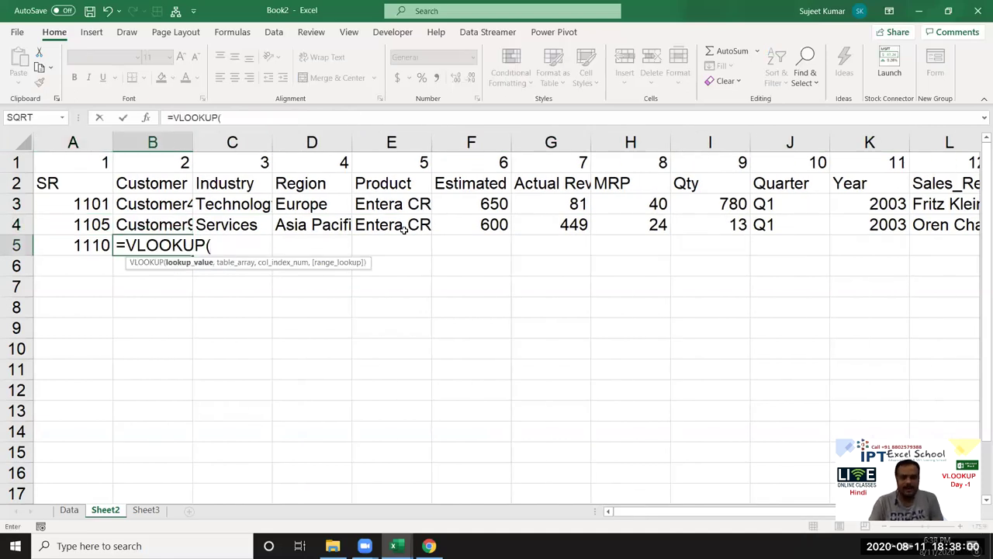
pyautogui.press('Left')
pyautogui.write(',')
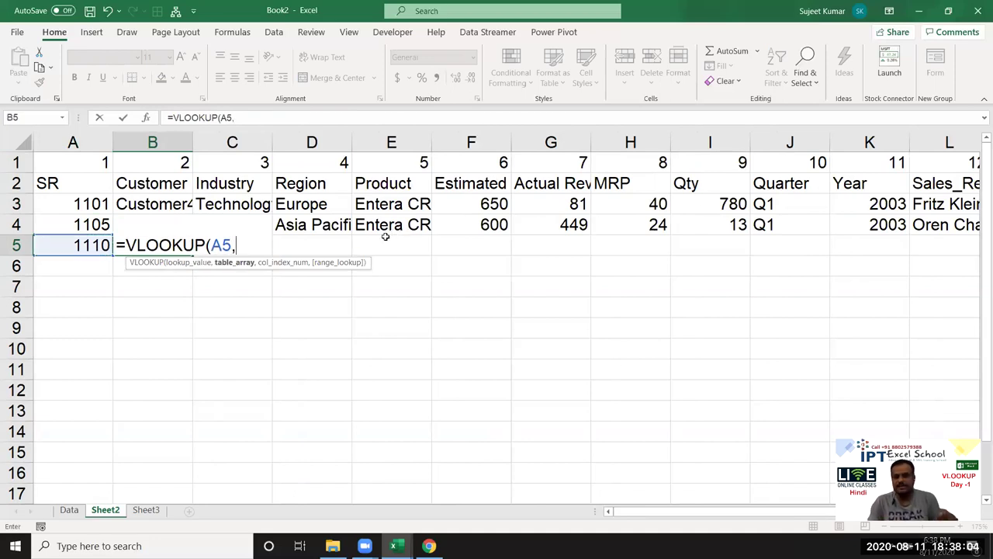
pyautogui.press('Escape')
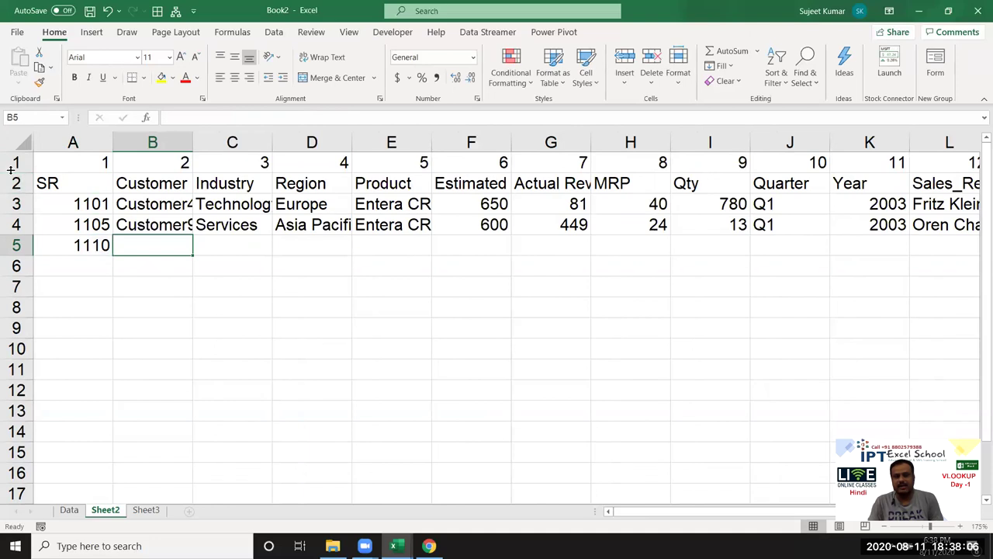
# Step: Enter a =COLUMN(Data!B3) test in B5, which returns 2
pyautogui.click(11, 164)
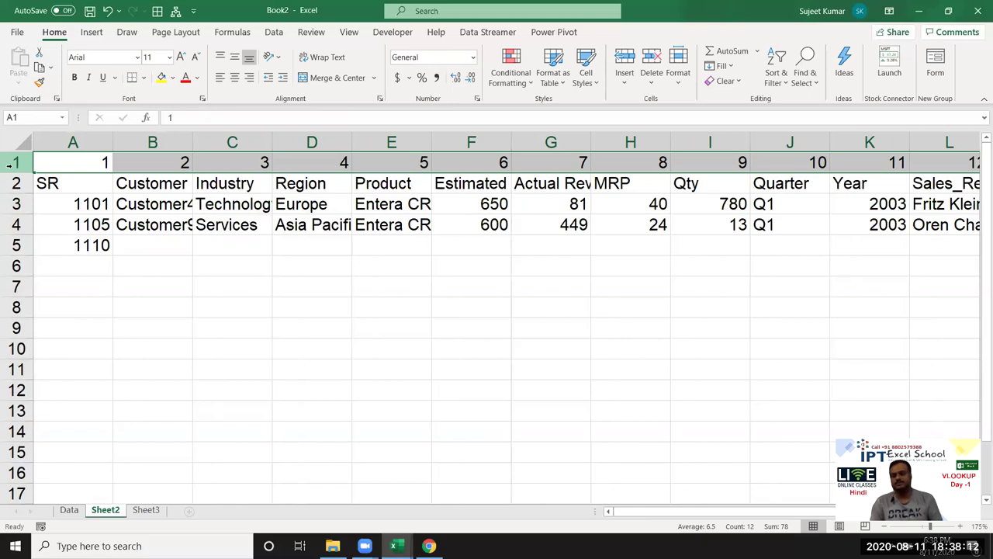
pyautogui.click(143, 255)
pyautogui.write('=col')
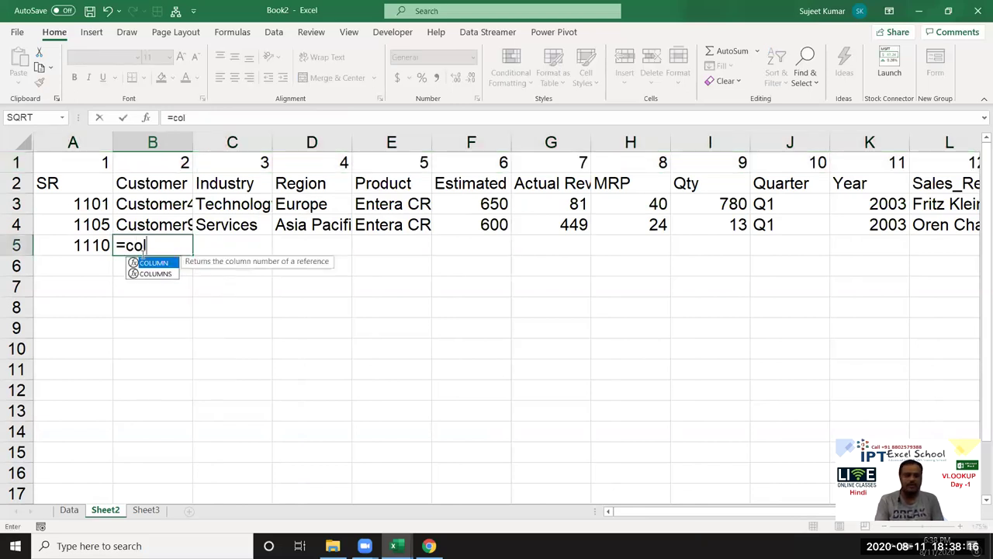
pyautogui.press('Tab')
pyautogui.click(69, 509)
pyautogui.click(91, 173)
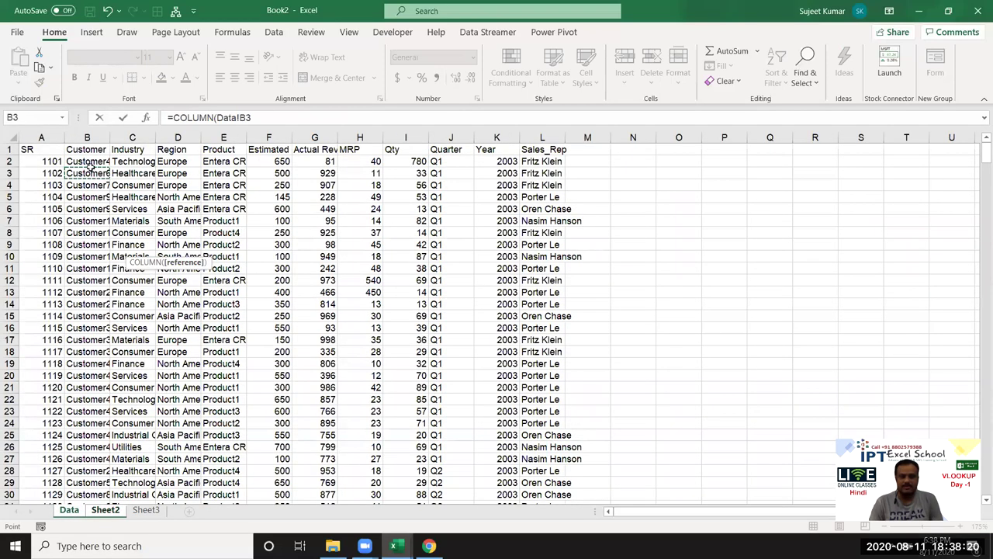
pyautogui.press('Return')
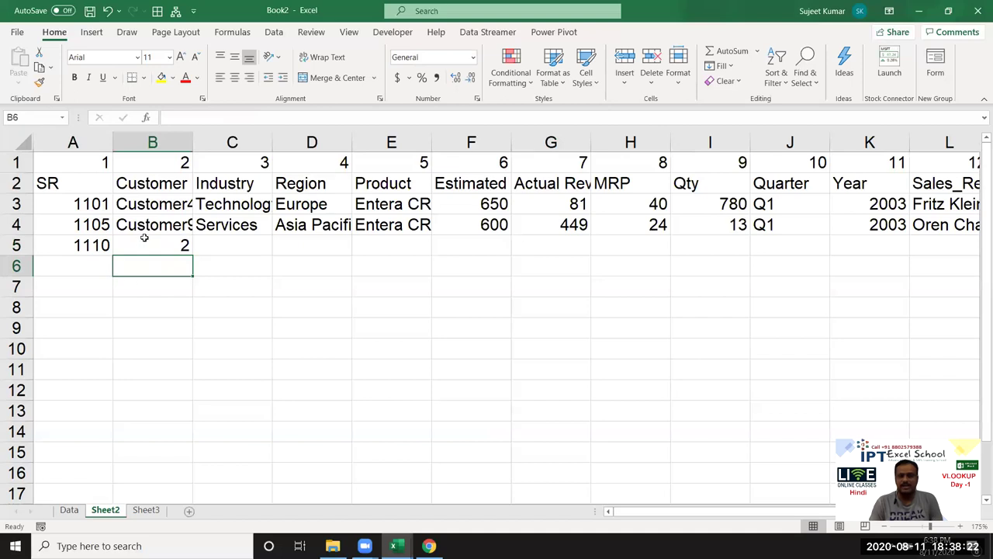
pyautogui.click(130, 245)
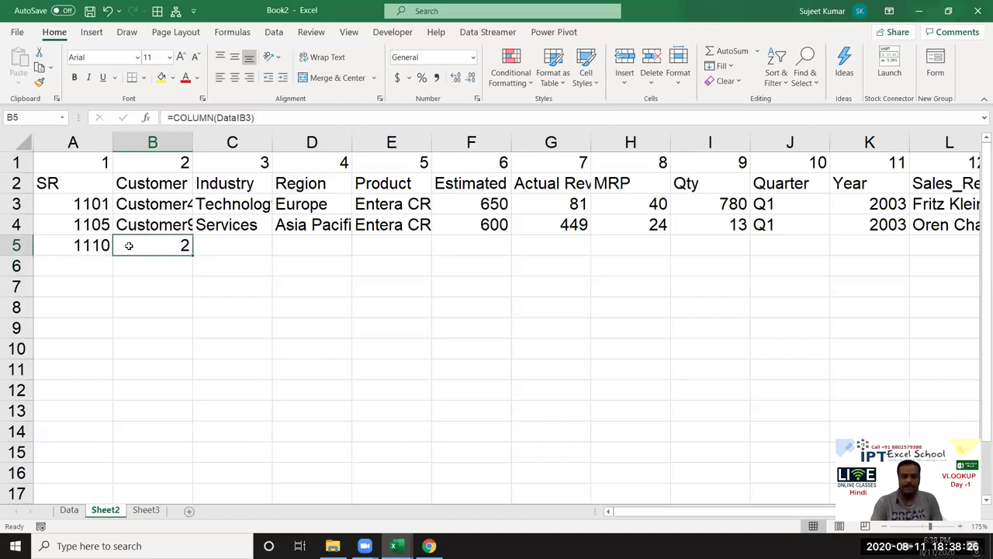
# Step: Clear the test from B5 and restart the VLOOKUP with A5 as lookup value
pyautogui.press('Delete')
pyautogui.write('=vl')
pyautogui.press('Tab')
pyautogui.press('Left')
# Step: Complete B5 as =VLOOKUP(A5,Data!A:L,COLUMN(Data!B2),0) and accept Excel's suggested correction
pyautogui.write(',')
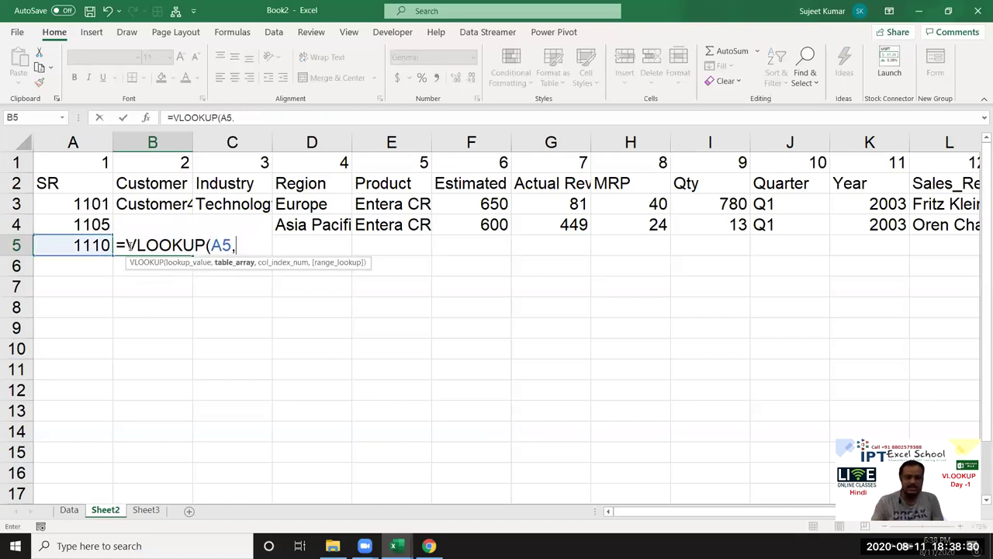
pyautogui.click(70, 511)
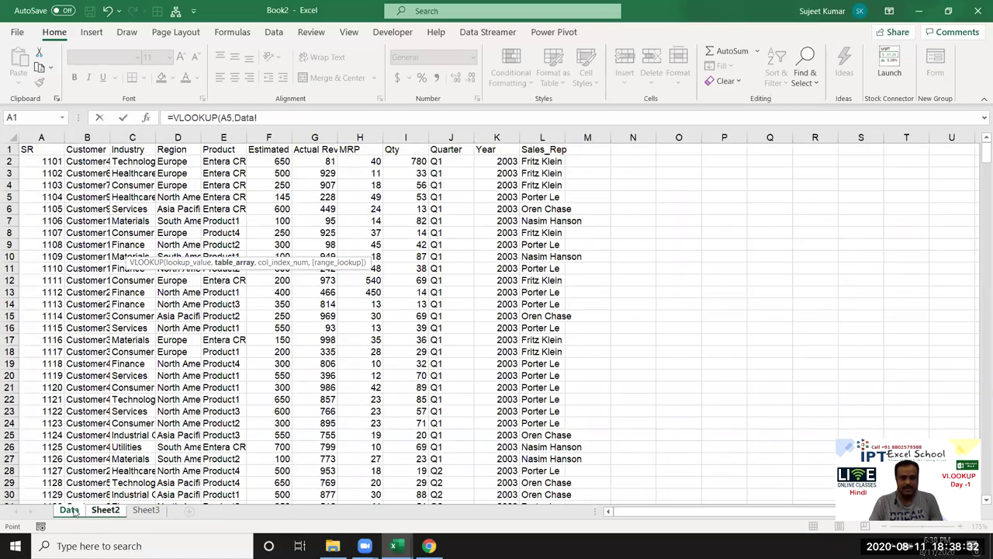
pyautogui.moveTo(42, 136); pyautogui.dragTo(551, 130)
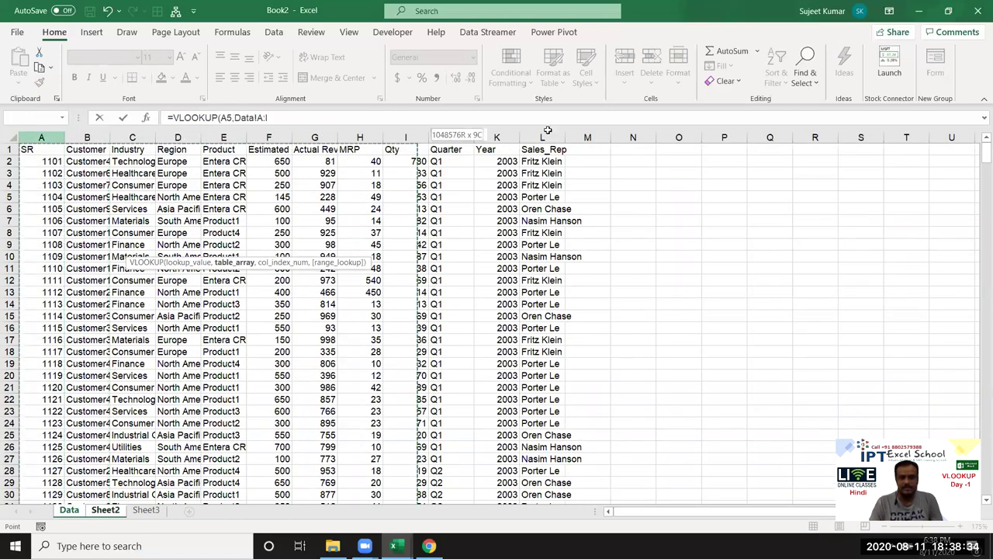
pyautogui.write(',')
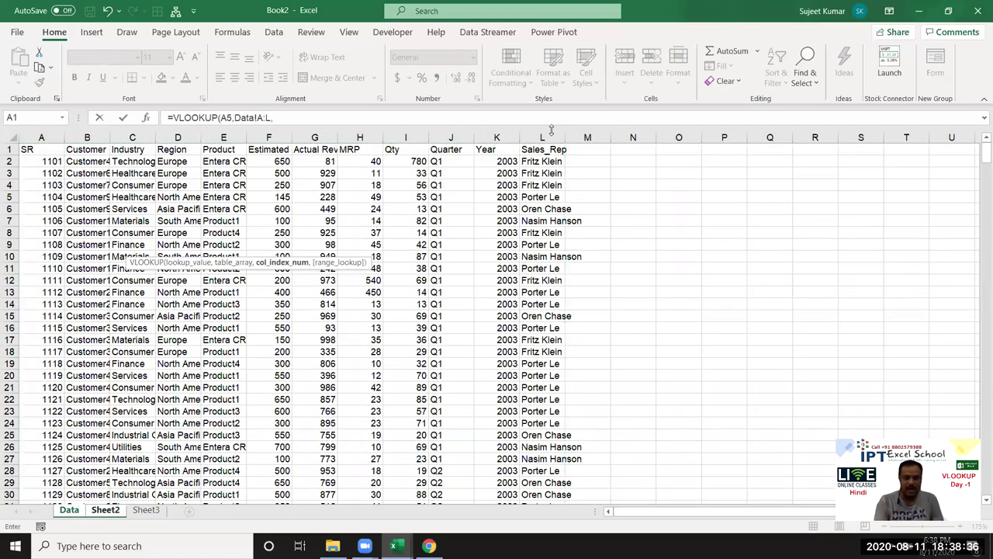
pyautogui.write('col')
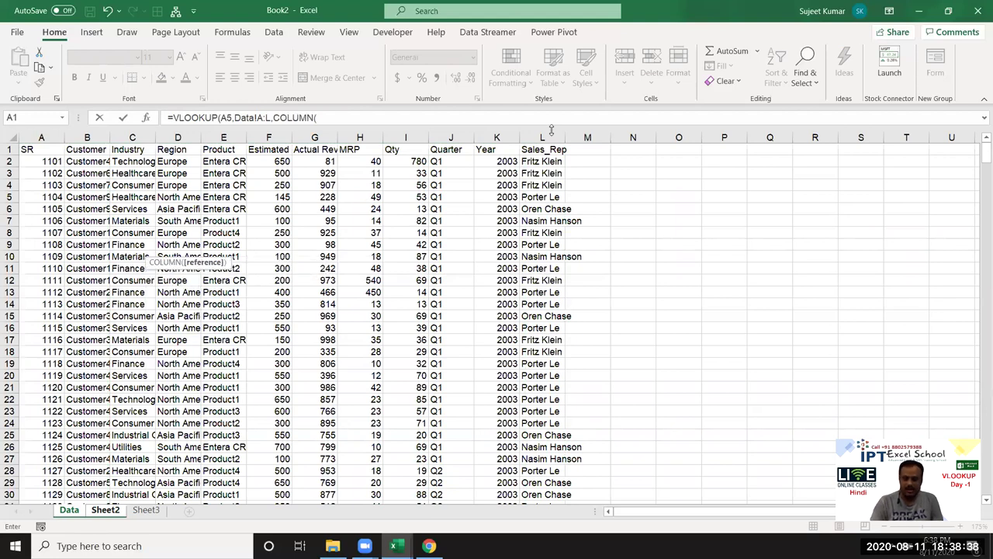
pyautogui.click(77, 511)
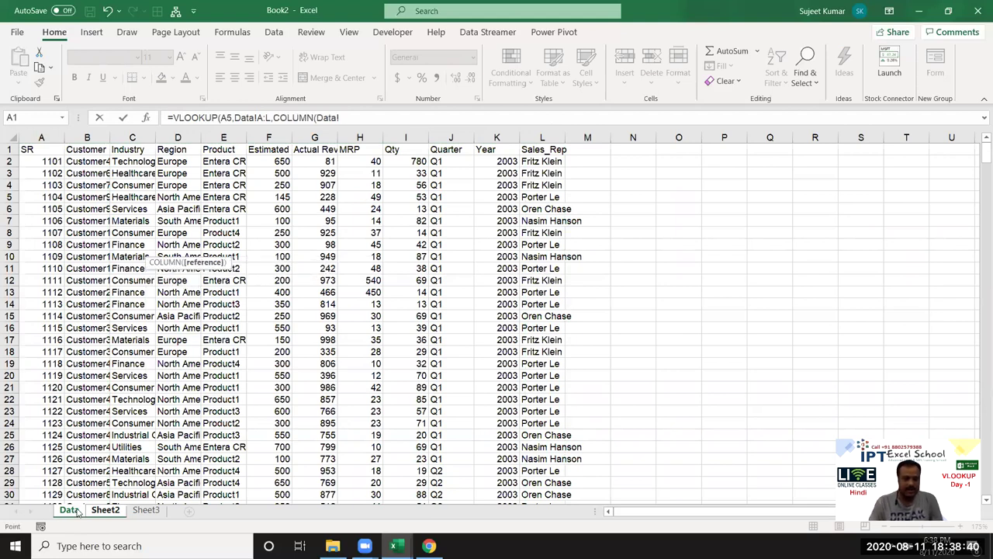
pyautogui.click(86, 163)
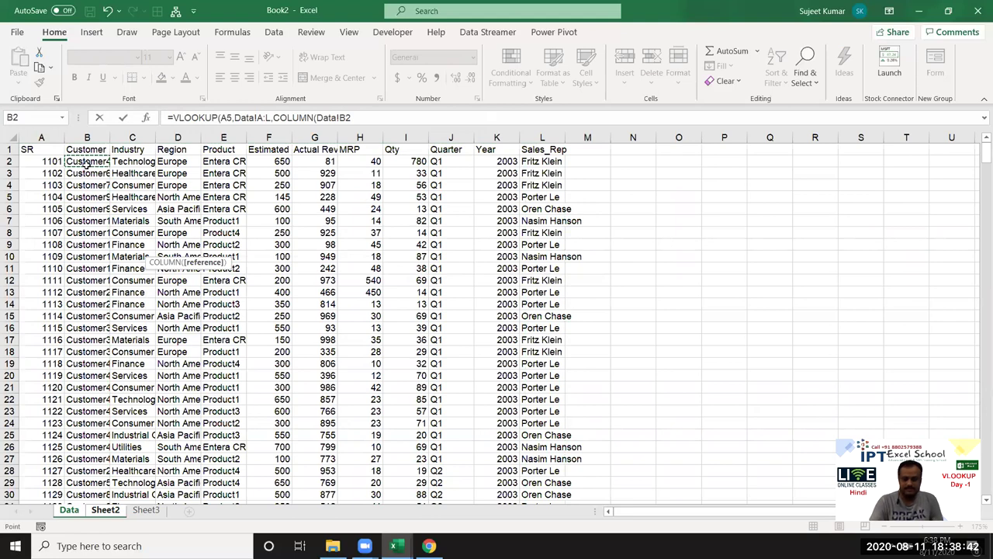
pyautogui.write('),')
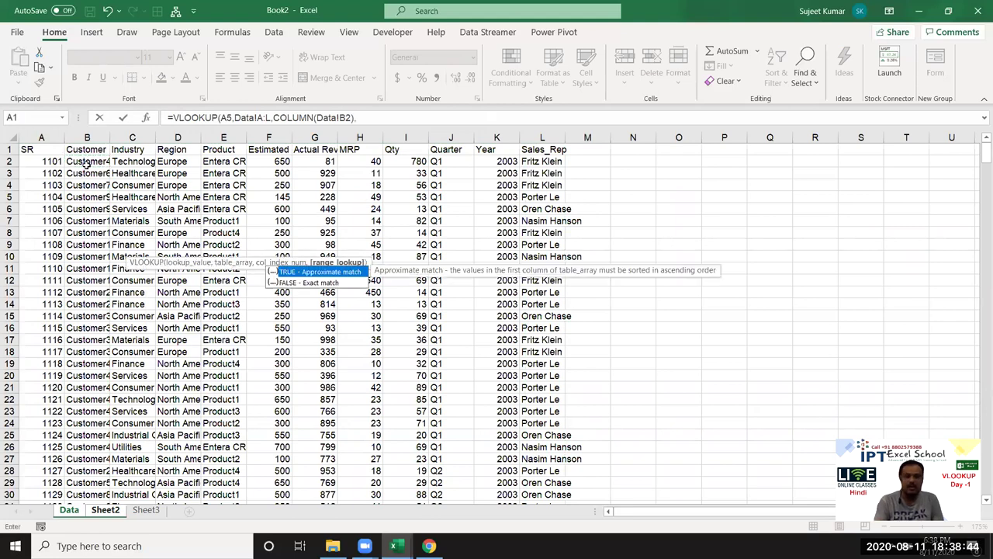
pyautogui.write('0')
pyautogui.press('Return')
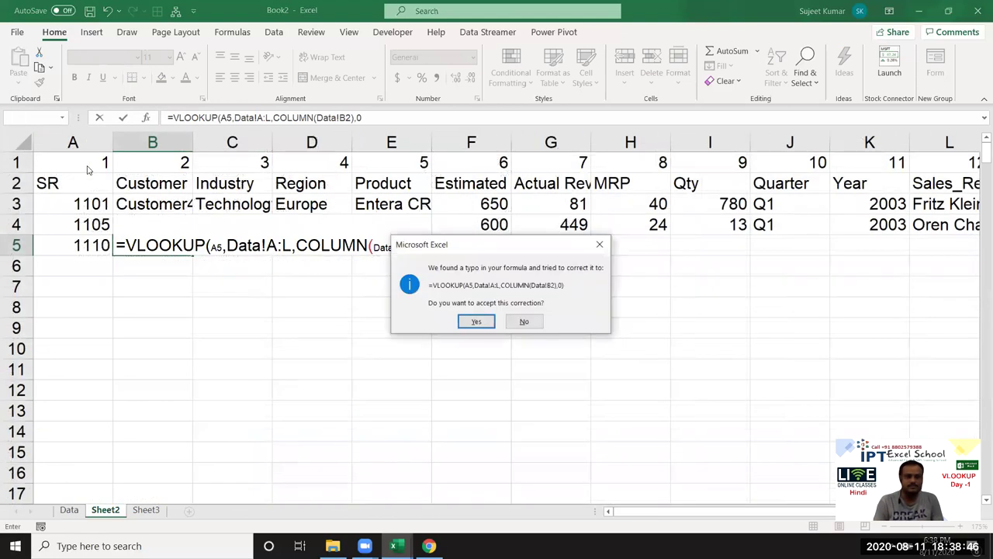
pyautogui.press('Return')
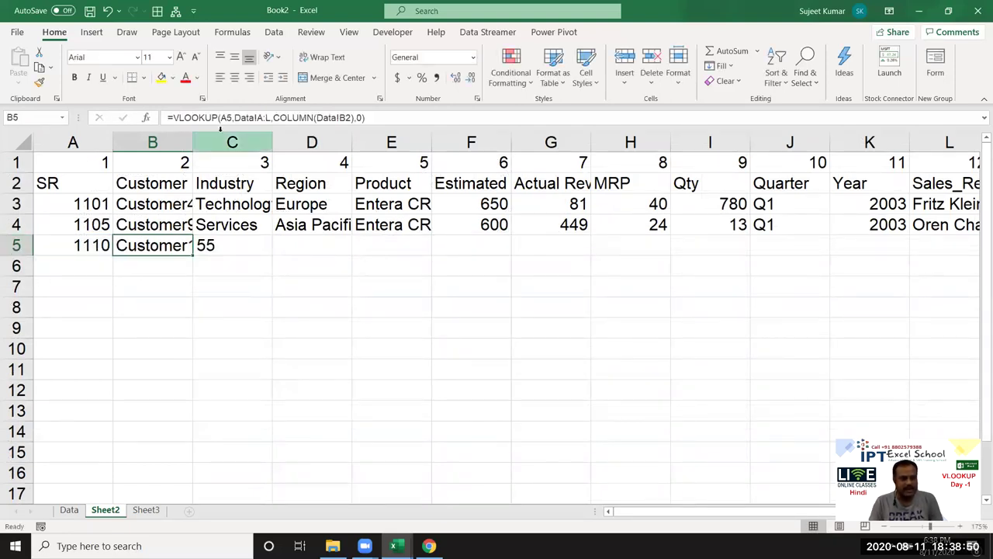
# Step: Anchor the B5 lookup value as $A5 and the table as Data!$A:$L
pyautogui.doubleClick(159, 245)
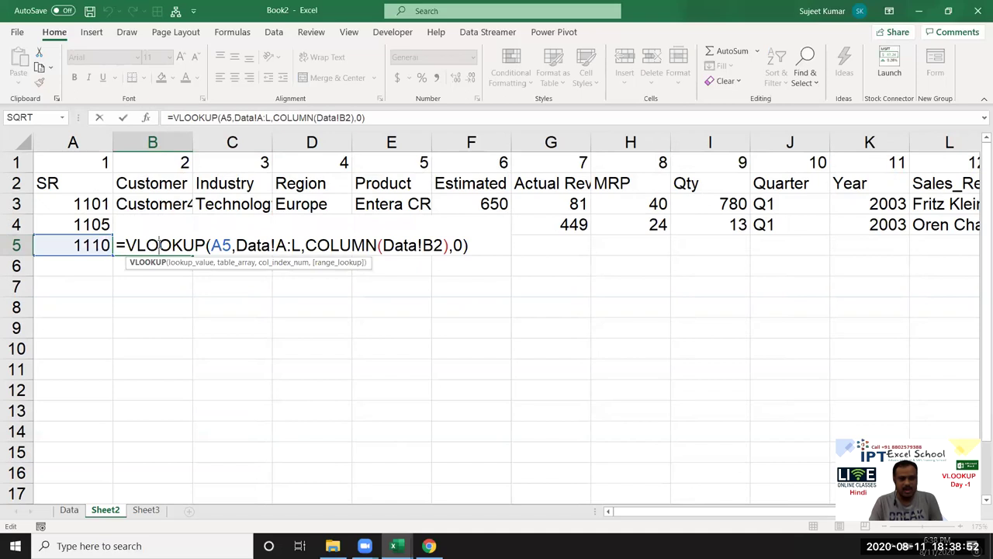
pyautogui.click(210, 246)
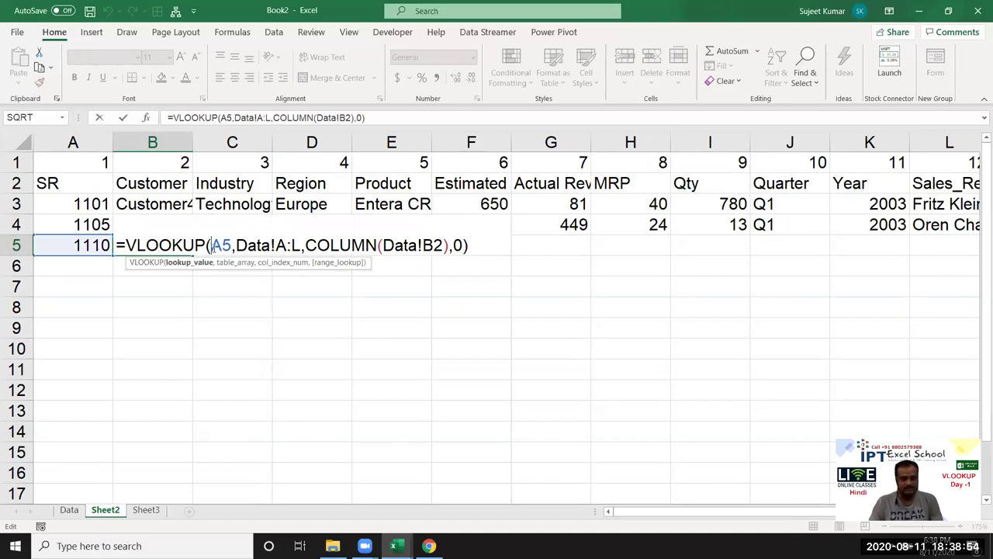
pyautogui.write('$')
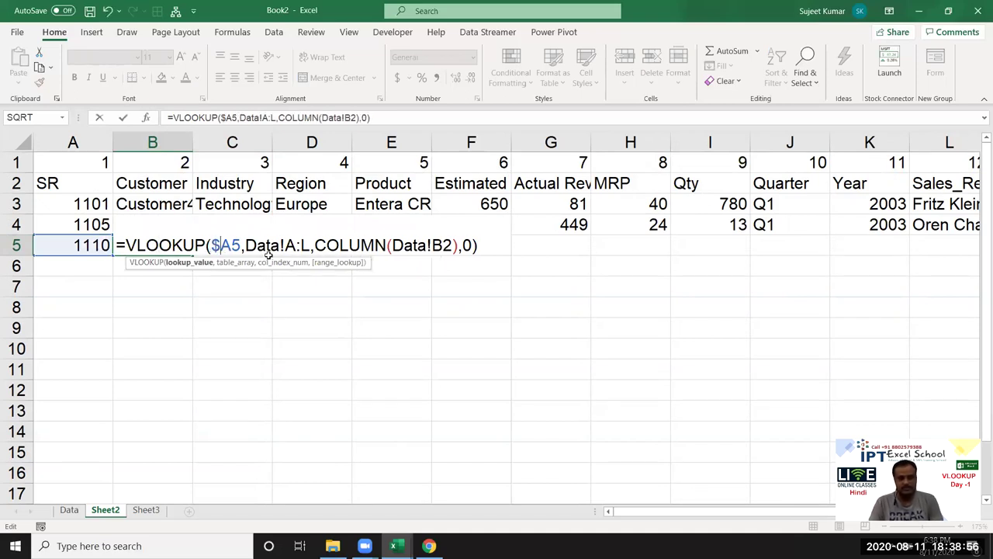
pyautogui.click(302, 245)
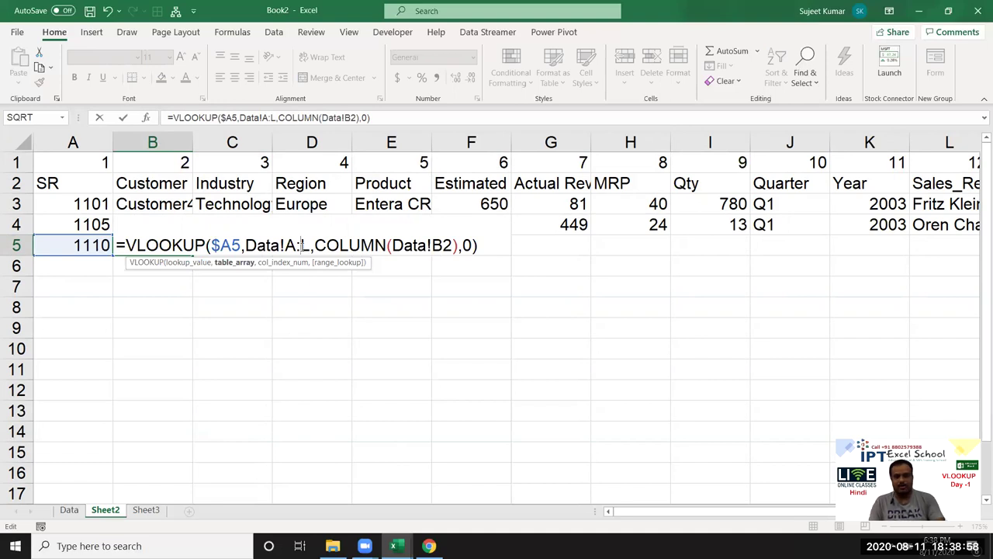
pyautogui.press('F4')
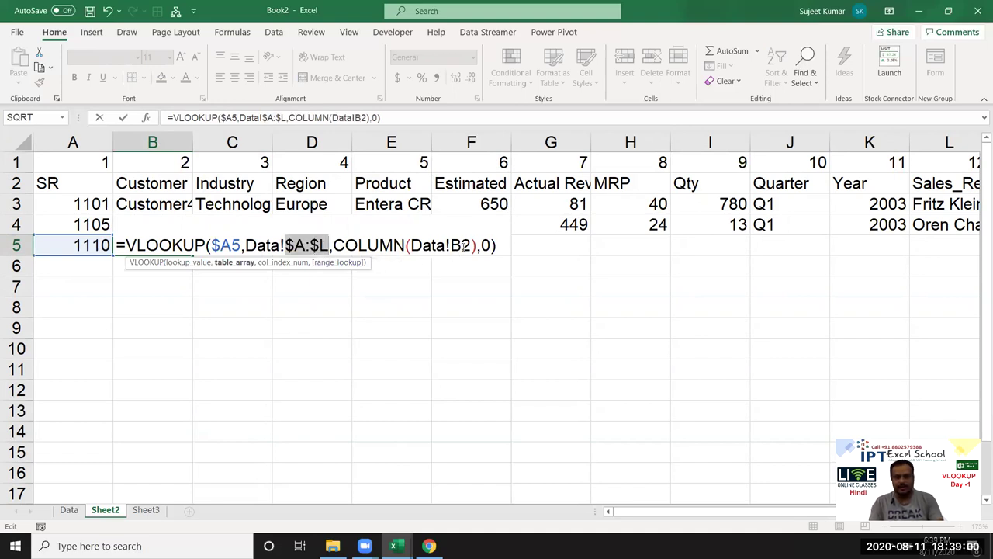
pyautogui.press('Return')
# Step: Fill the formula across B5:L5, returning Finance, North America, Product2, 300 and 242
pyautogui.press('Up')
pyautogui.press('Up')
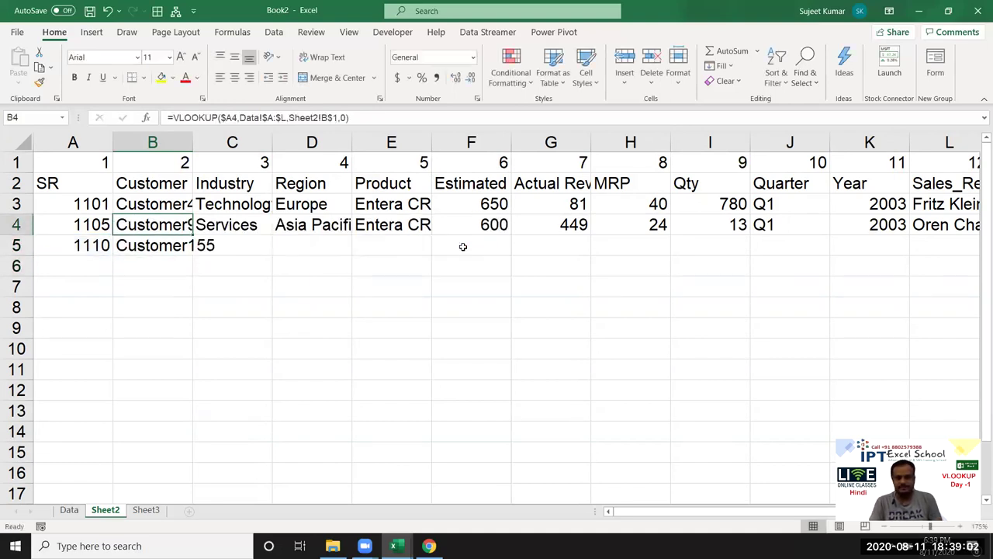
pyautogui.hotkey('ctrl', 'Right')
pyautogui.press('Down')
pyautogui.hotkey('ctrl', 'shift', 'Left')
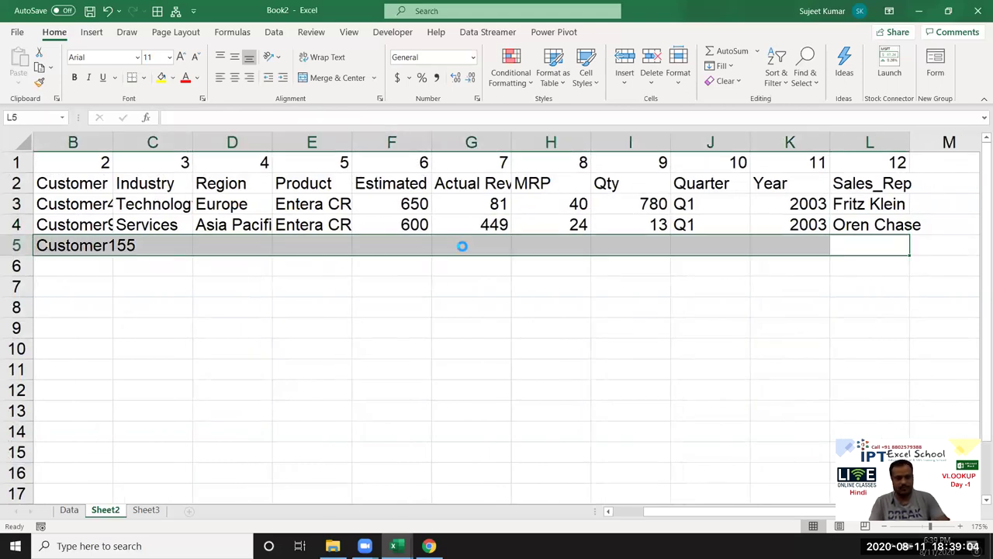
pyautogui.hotkey('ctrl', 'r')
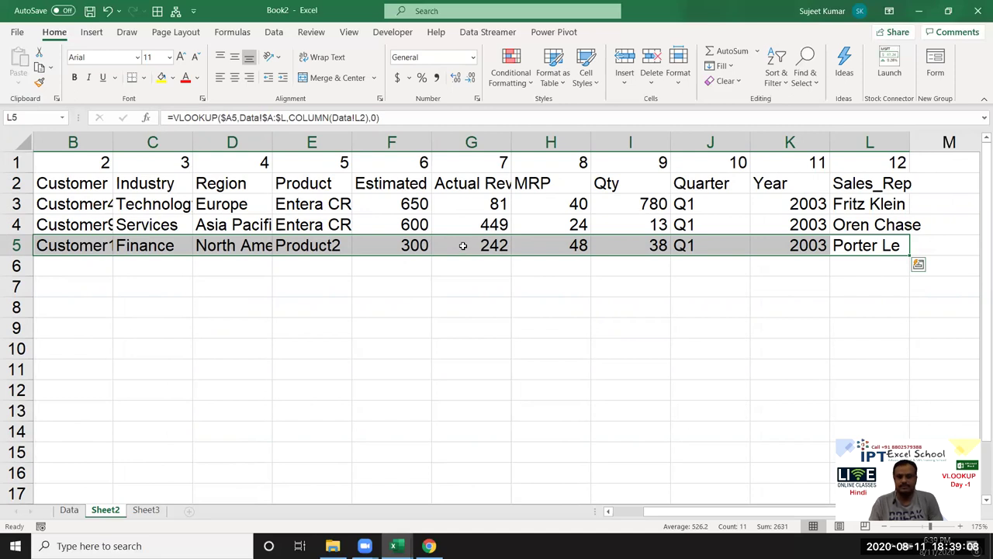
pyautogui.press('Left')
pyautogui.press('Home')
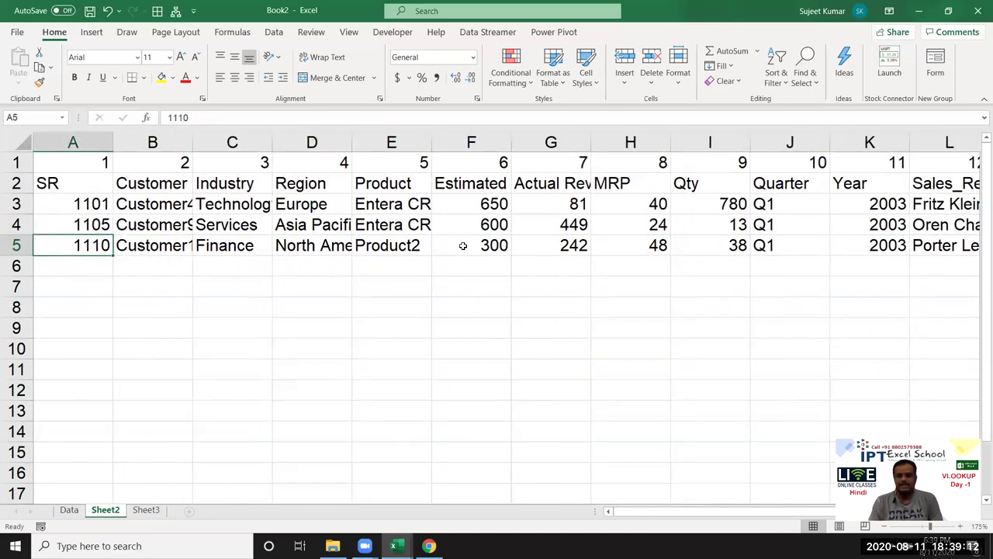
pyautogui.press('Right')
pyautogui.press('Right')
pyautogui.press('Right')
pyautogui.press('Right')
pyautogui.press('Right')
pyautogui.press('Right')
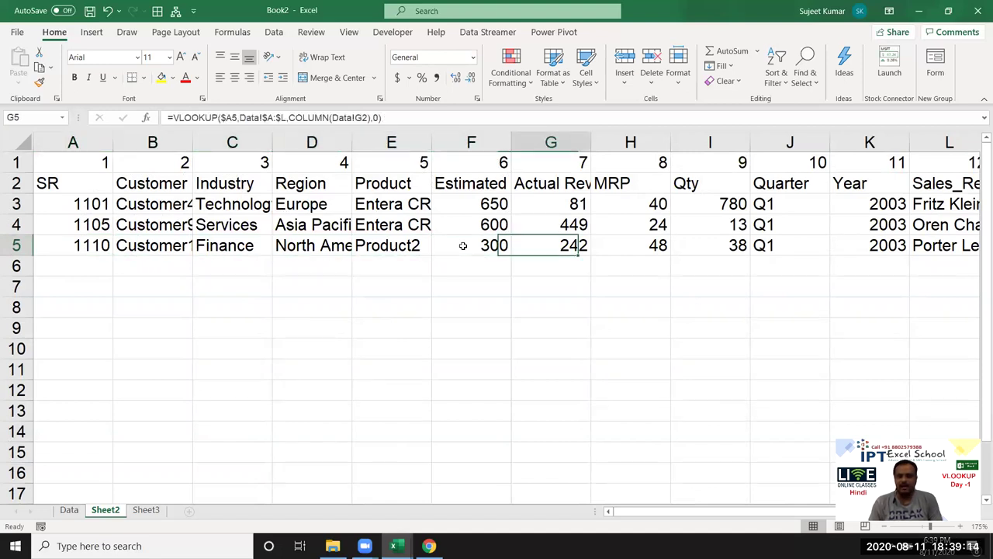
pyautogui.press('Up')
pyautogui.press('Up')
pyautogui.press('Up')
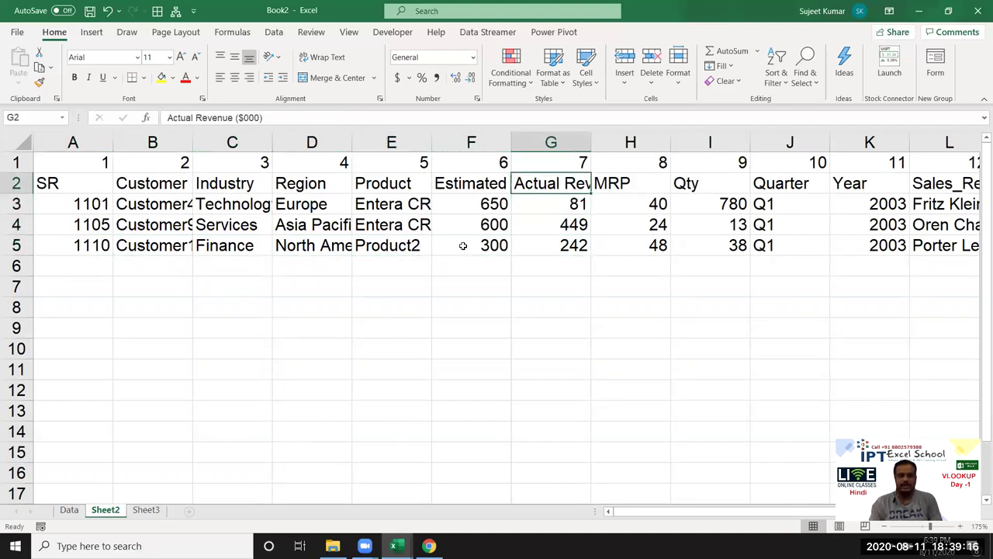
pyautogui.press('Left')
pyautogui.press('Left')
pyautogui.press('Left')
pyautogui.press('Left')
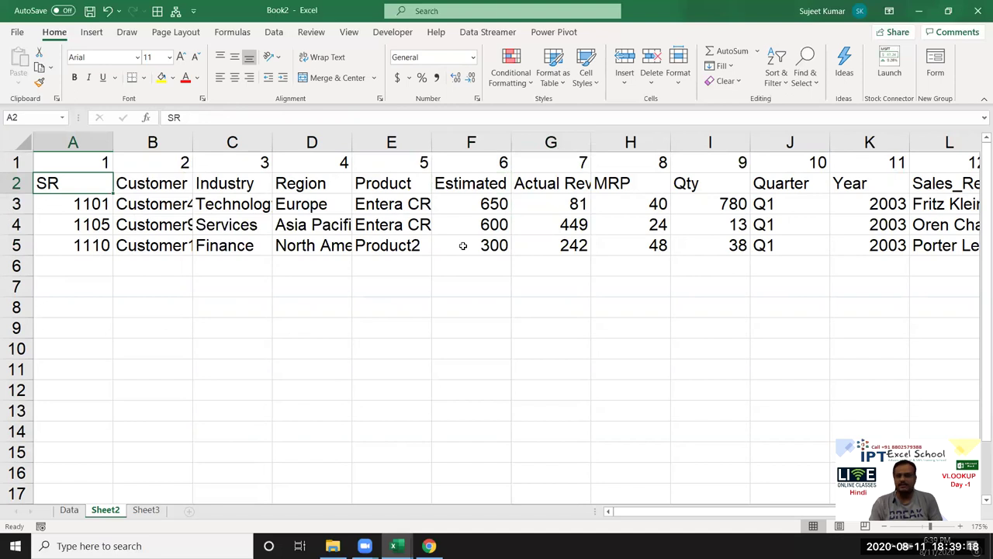
pyautogui.hotkey('ctrl', 'shift', 'Right')
pyautogui.hotkey('ctrl', 'pageup')
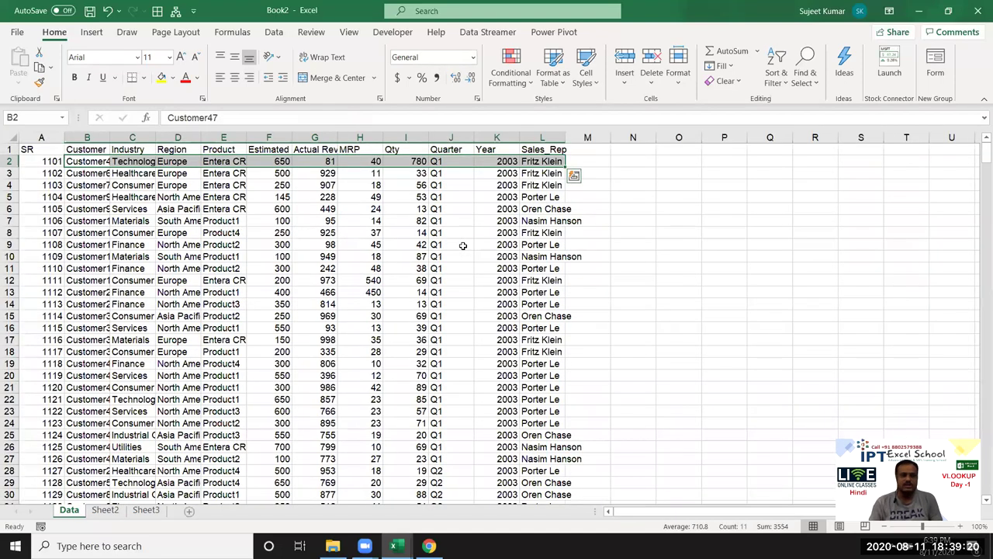
pyautogui.press('Up')
pyautogui.press('Left')
pyautogui.hotkey('ctrl', 'shift', 'Right')
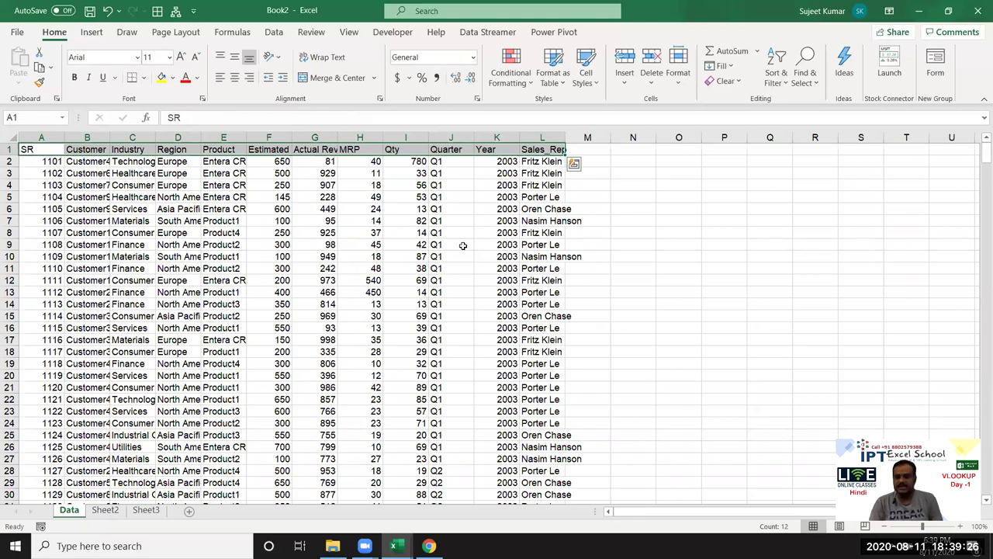
pyautogui.hotkey('ctrl', 'pagedown')
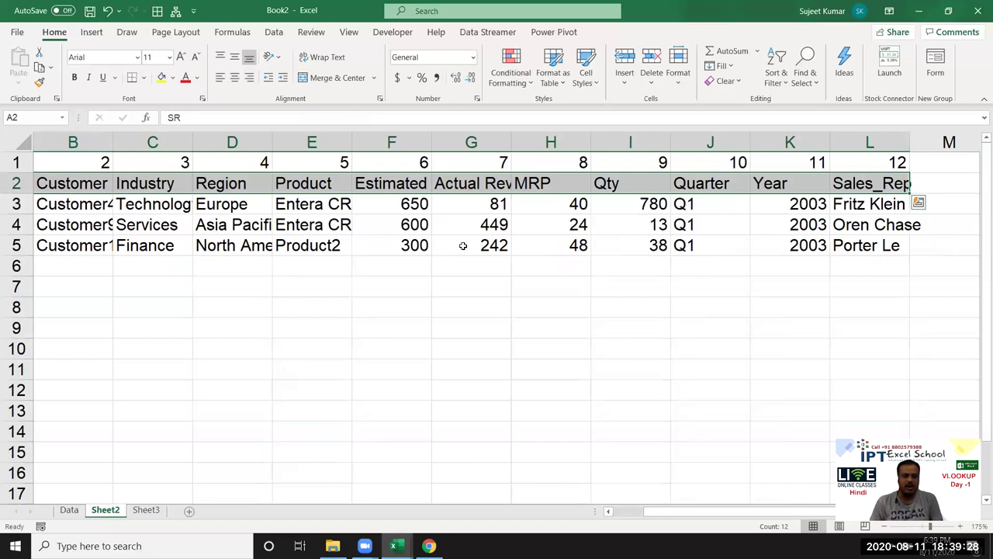
pyautogui.press('Down')
pyautogui.press('Down')
pyautogui.press('Down')
pyautogui.press('Down')
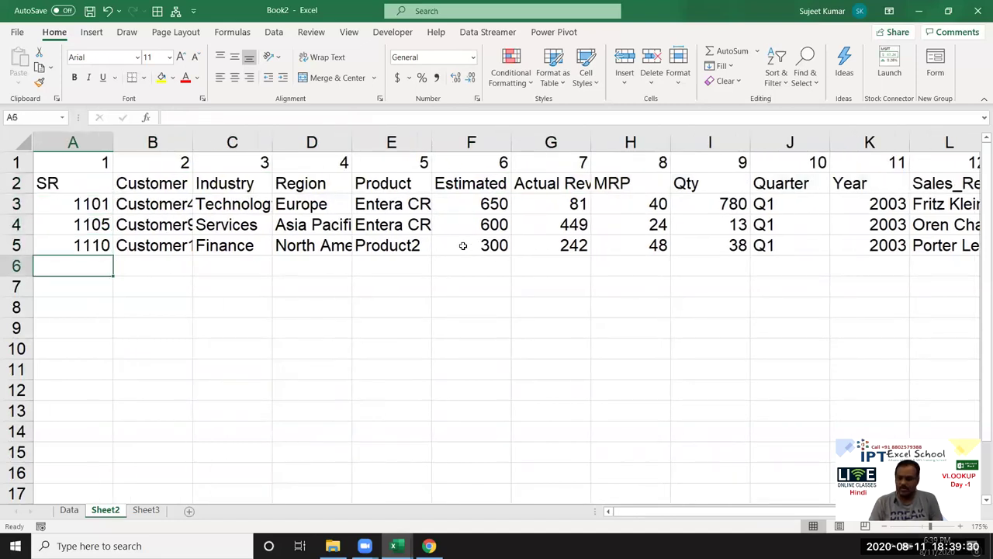
# Step: Enter SR 1111 in A6 and select the row 6 range B6:L6
pyautogui.write('111')
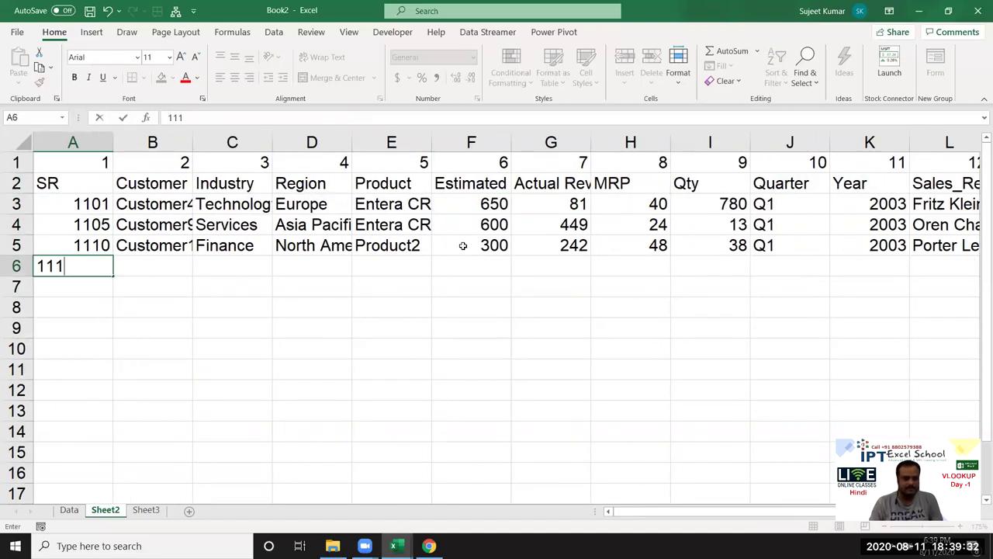
pyautogui.write('1')
pyautogui.press('Return')
pyautogui.press('Up')
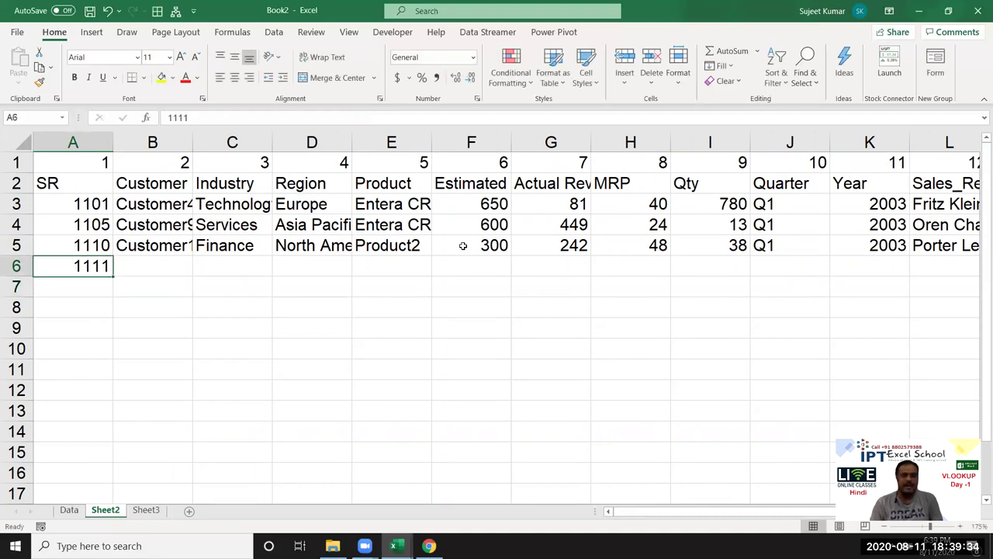
pyautogui.press('Right')
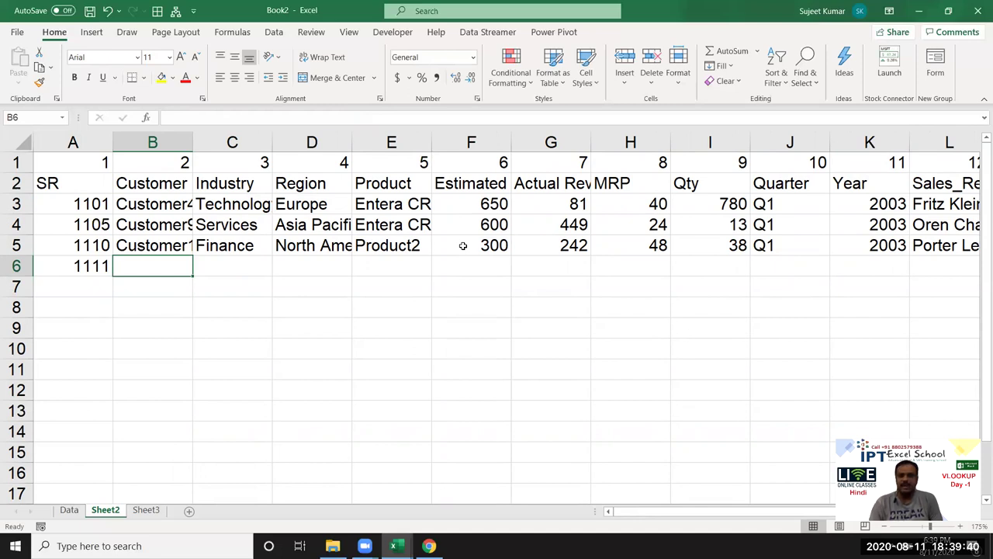
pyautogui.hotkey('shift', 'Right')
pyautogui.hotkey('shift', 'Right')
pyautogui.hotkey('shift', 'Right')
pyautogui.hotkey('shift', 'Right')
pyautogui.hotkey('shift', 'Right')
pyautogui.hotkey('shift', 'Right')
pyautogui.hotkey('shift', 'Right')
pyautogui.hotkey('shift', 'Right')
pyautogui.hotkey('shift', 'Right')
pyautogui.hotkey('shift', 'Right')
pyautogui.hotkey('shift', 'Right')
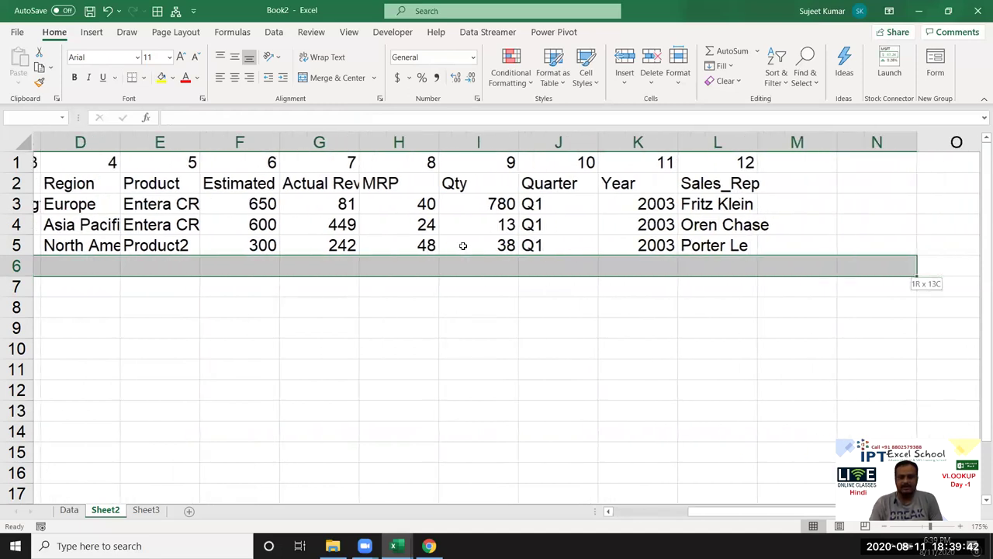
pyautogui.hotkey('shift', 'Left')
pyautogui.hotkey('shift', 'Left')
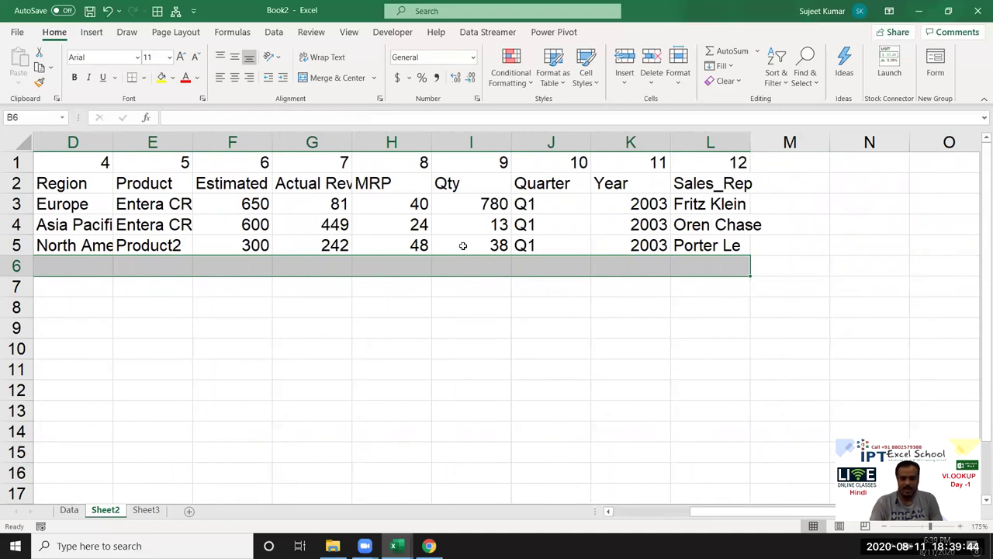
# Step: Enter the array formula =VLOOKUP(A6,Data!A:L,{2,3,…,13},0) across B6:L6
pyautogui.write('=vl')
pyautogui.press('Tab')
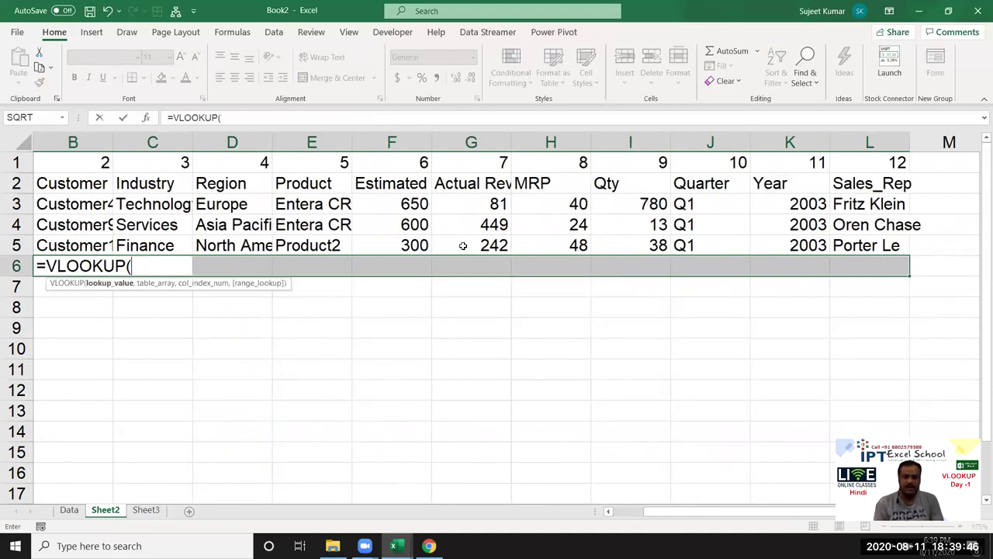
pyautogui.press('Left')
pyautogui.write(',')
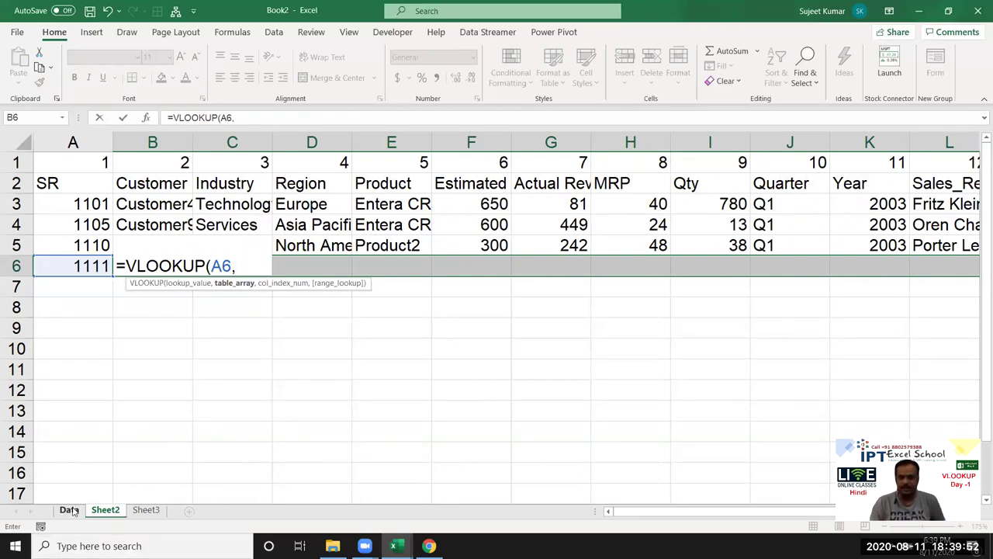
pyautogui.click(69, 510)
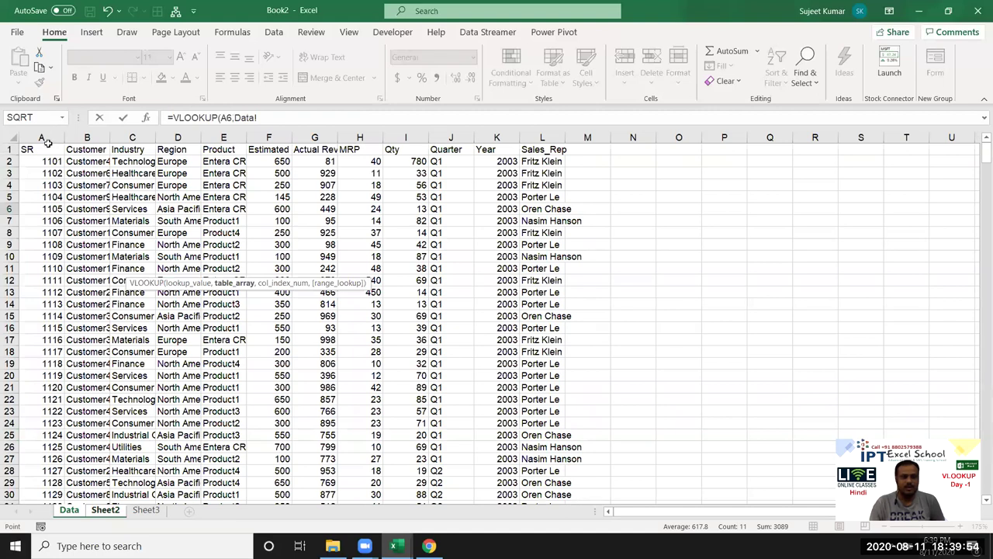
pyautogui.moveTo(47, 140); pyautogui.dragTo(543, 138)
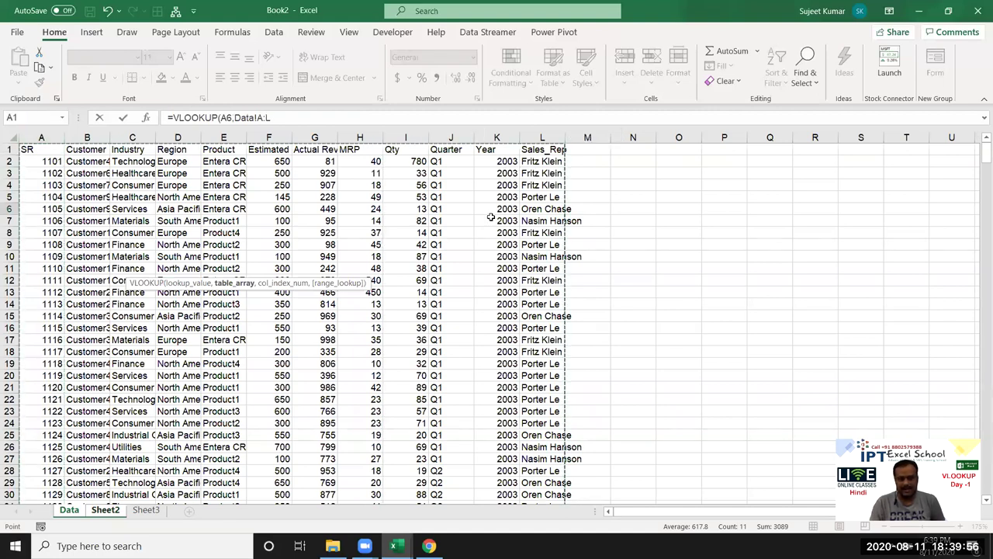
pyautogui.write(',{')
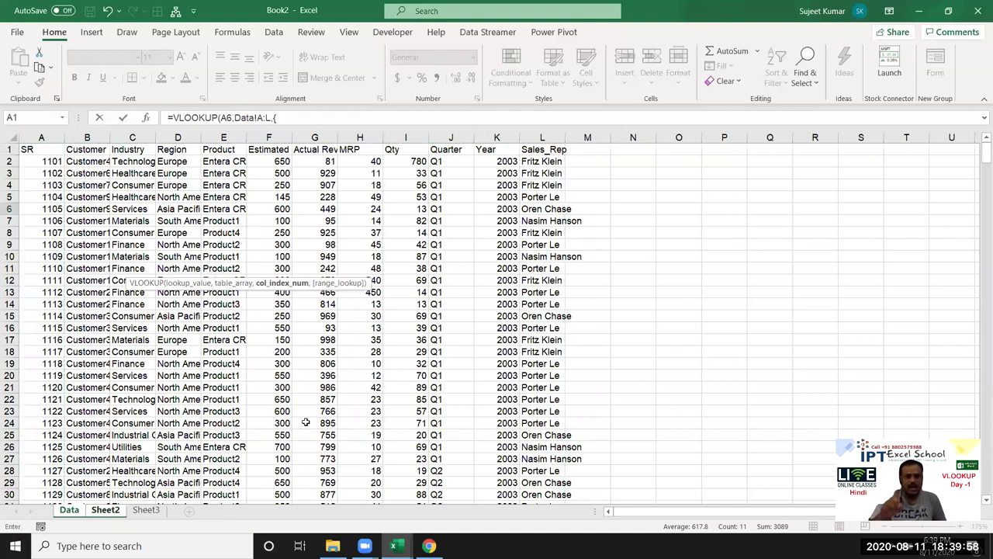
pyautogui.write('2')
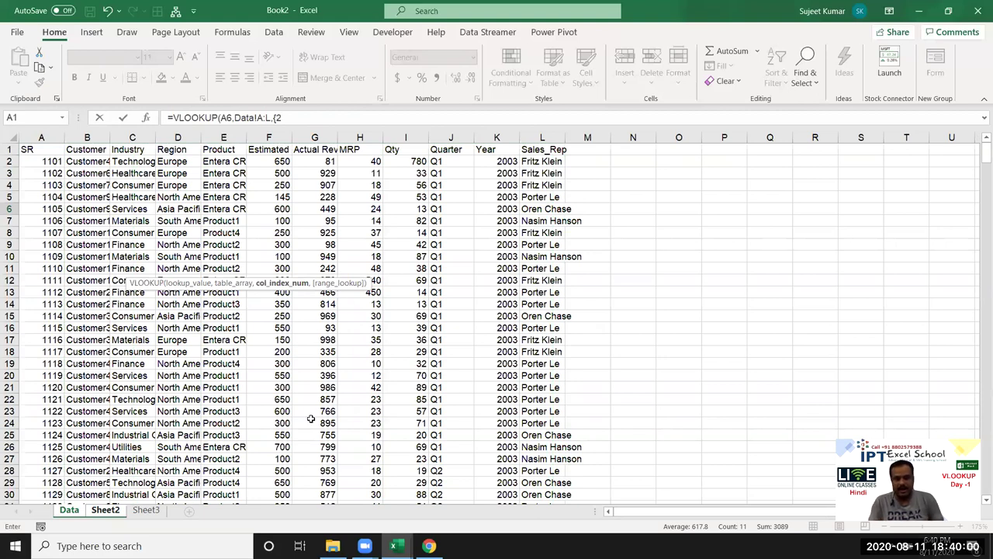
pyautogui.write(',3,4,5,6,7,8,9,10,11')
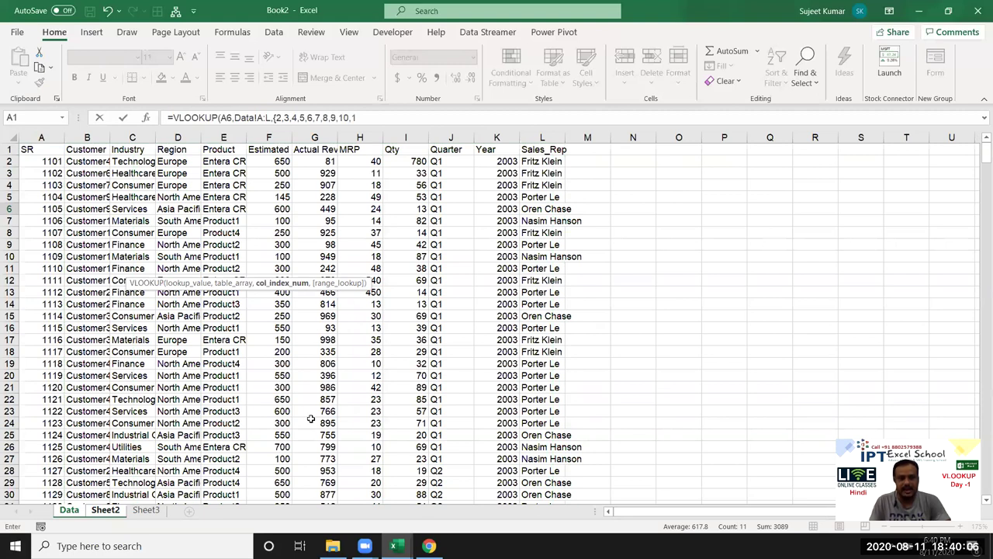
pyautogui.write(',12,13')
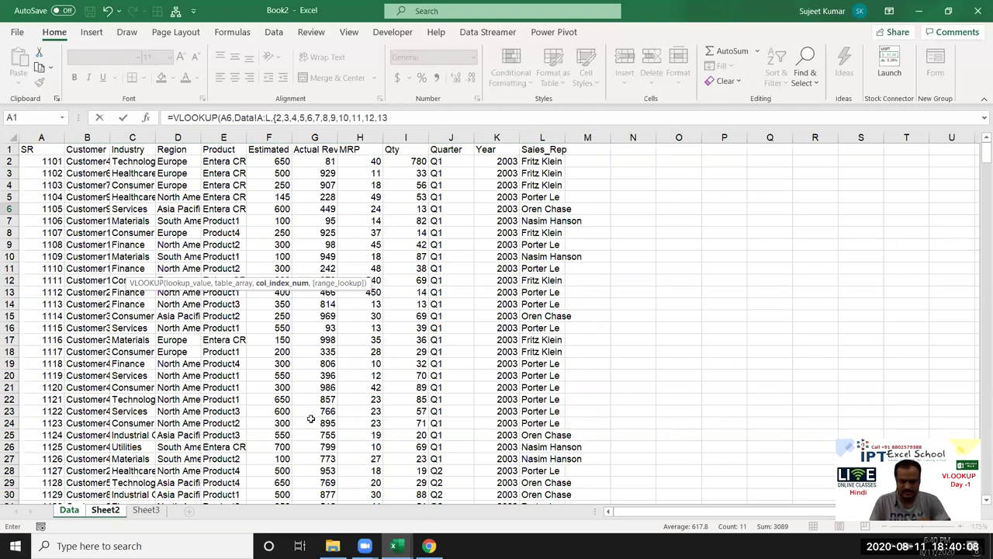
pyautogui.write('}')
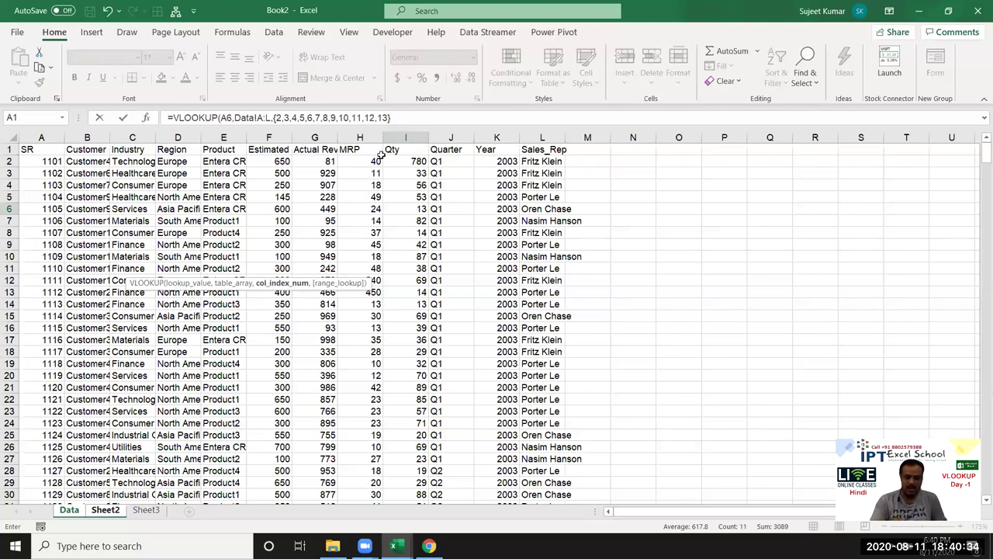
pyautogui.write(',0')
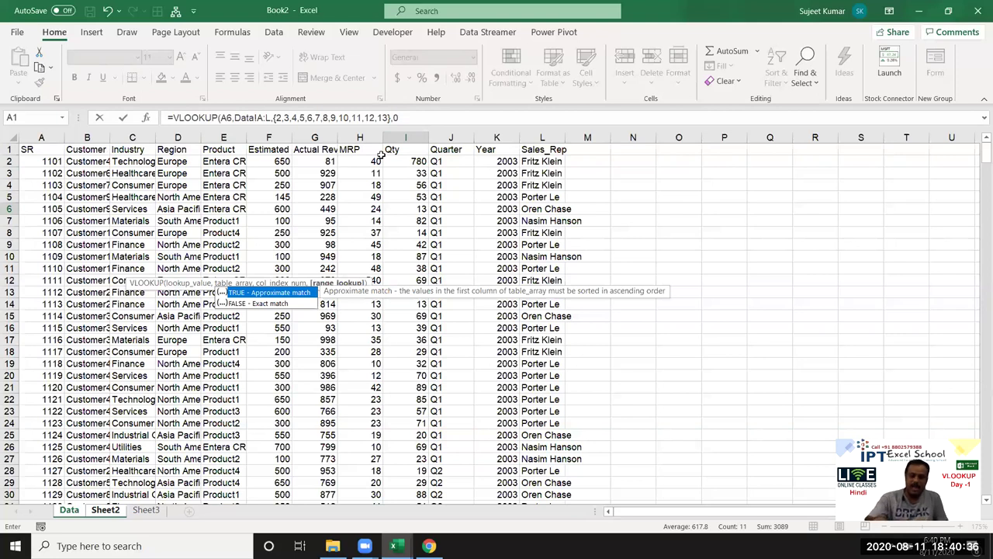
pyautogui.write(')')
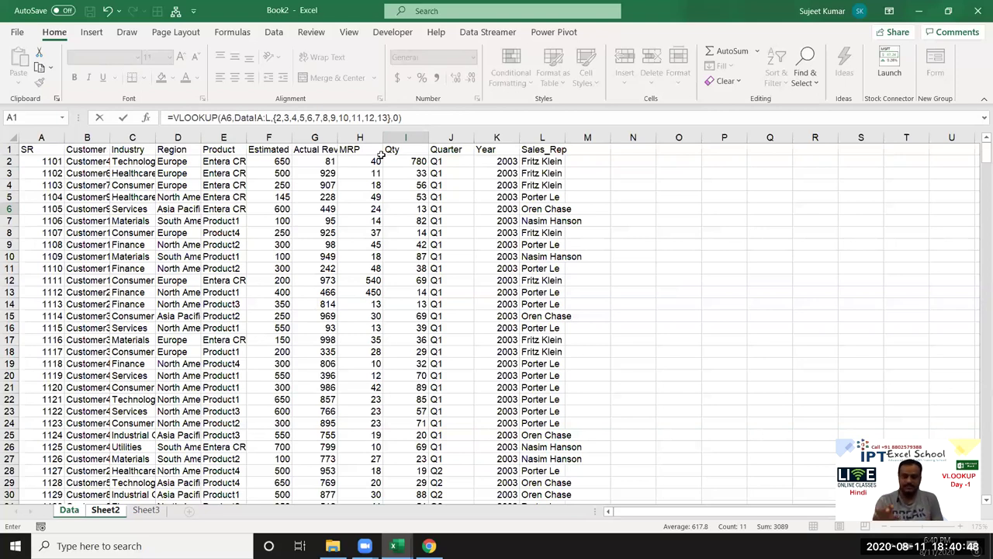
pyautogui.hotkey('ctrl', 'shift', 'Return')
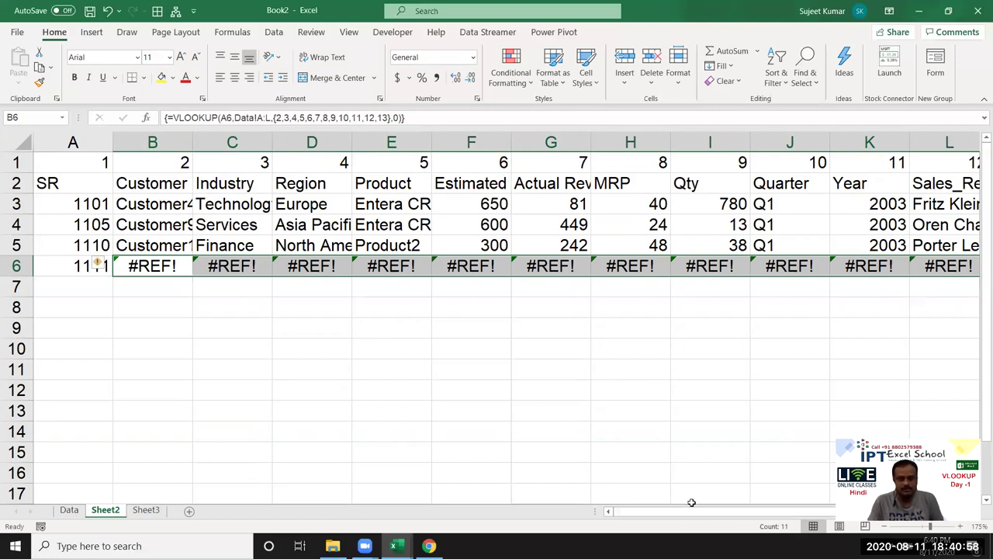
# Step: Drop 13 from row 6's array constant so SR 1111 returns Consumer, Europe, 200, etc
pyautogui.hscroll(1, 693, 514)
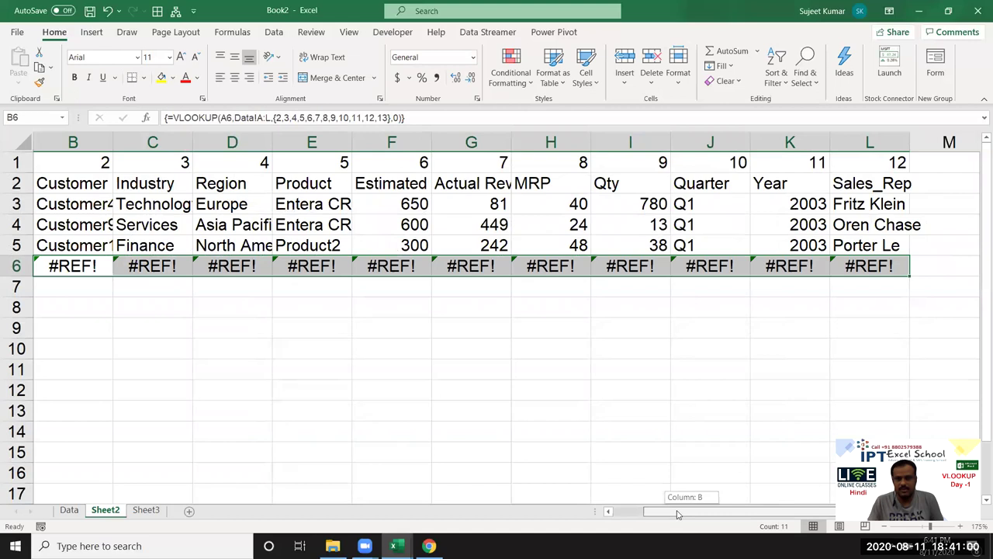
pyautogui.hscroll(-1, 637, 512)
pyautogui.press('F2')
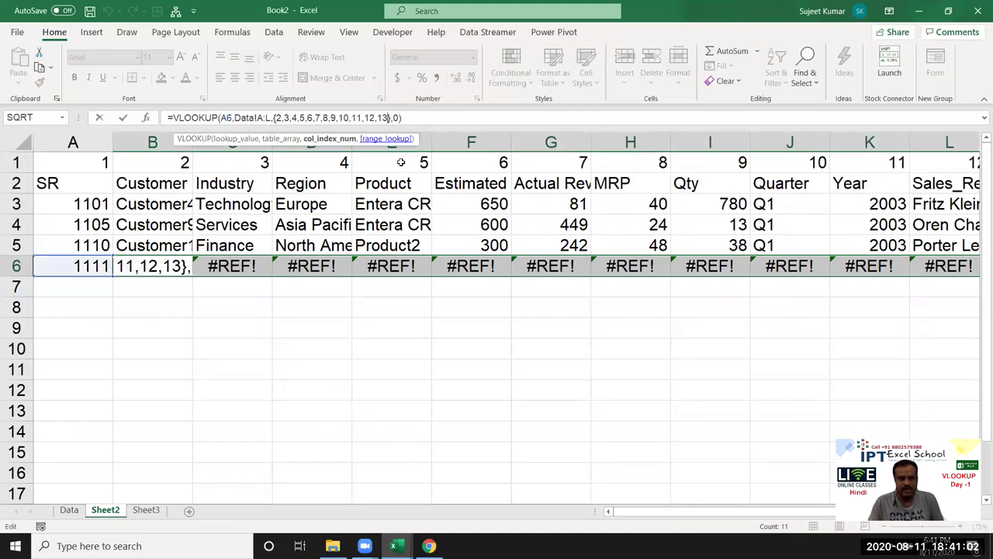
pyautogui.press('BackSpace')
pyautogui.press('BackSpace')
pyautogui.press('BackSpace')
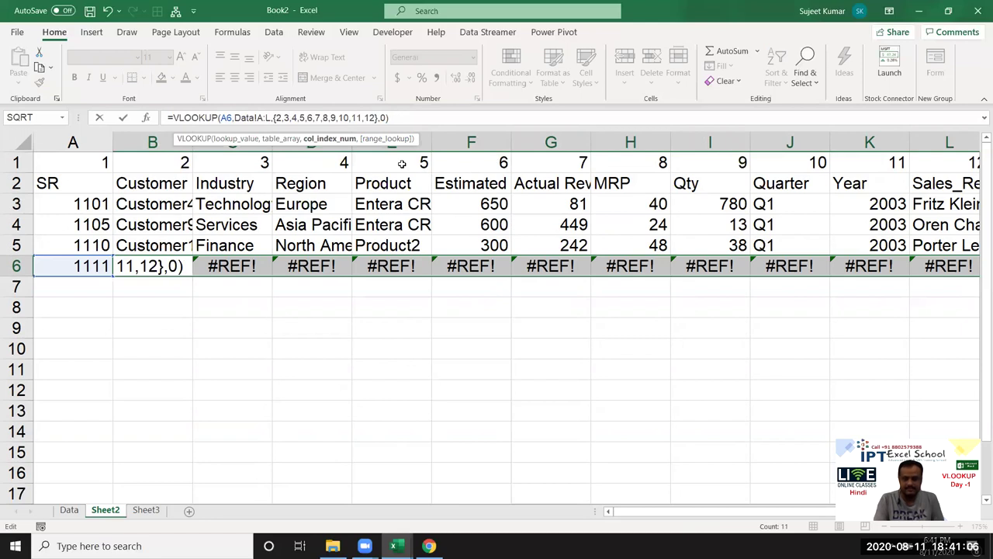
pyautogui.hotkey('ctrl', 'shift', 'Return')
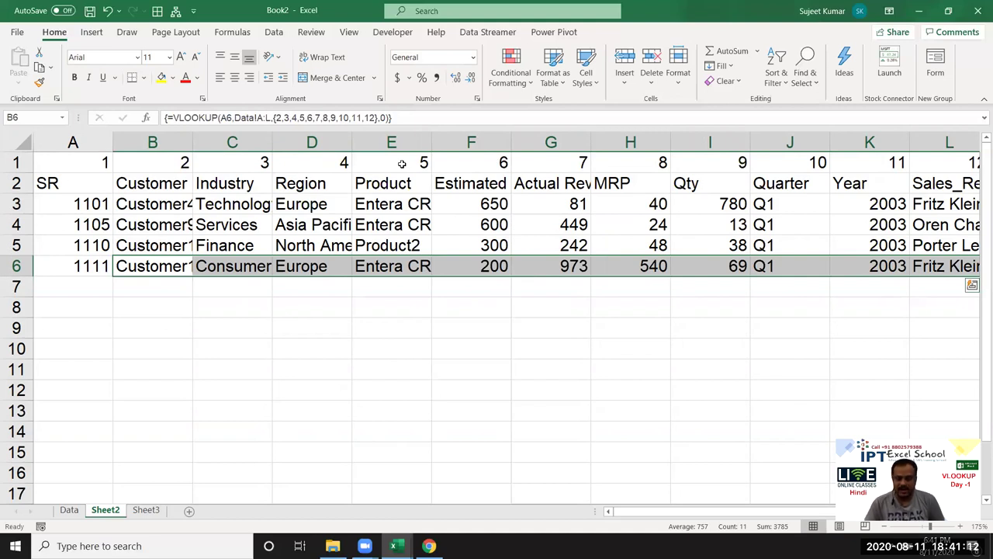
pyautogui.press('Down')
pyautogui.press('Left')
# Step: Discard the stray 125 and 1112 entries typed into A7, leaving it empty
pyautogui.write('125')
pyautogui.press('Escape')
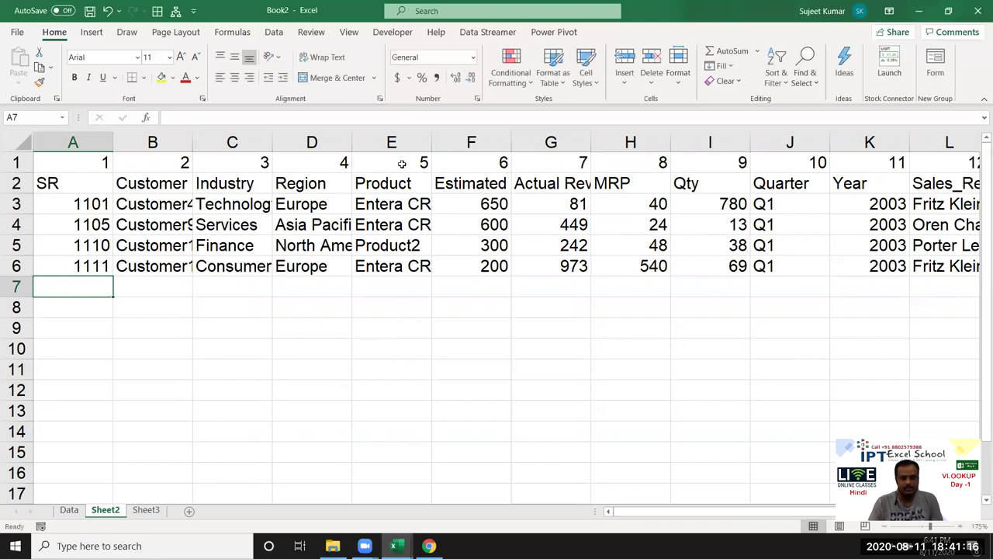
pyautogui.write('11112')
pyautogui.press('BackSpace')
pyautogui.press('BackSpace')
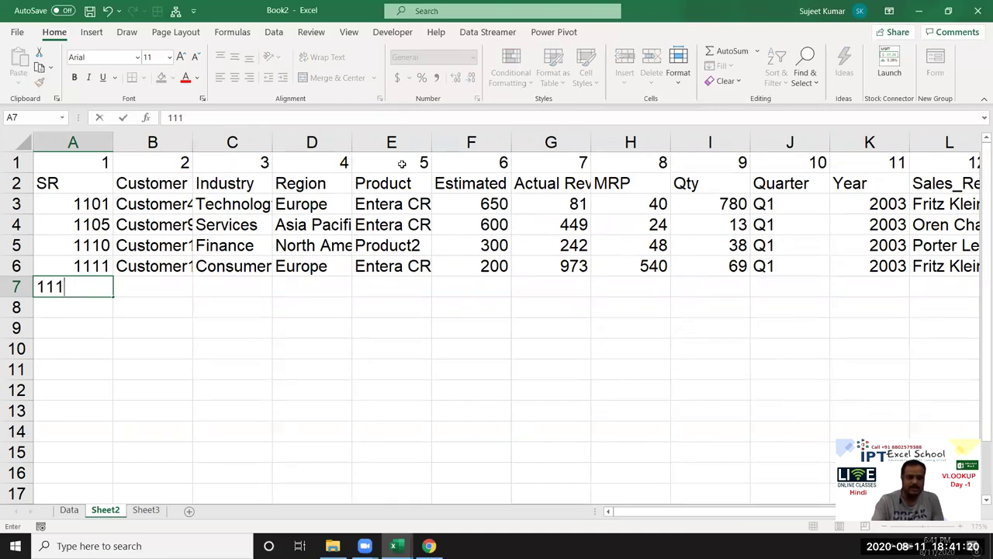
pyautogui.write('2')
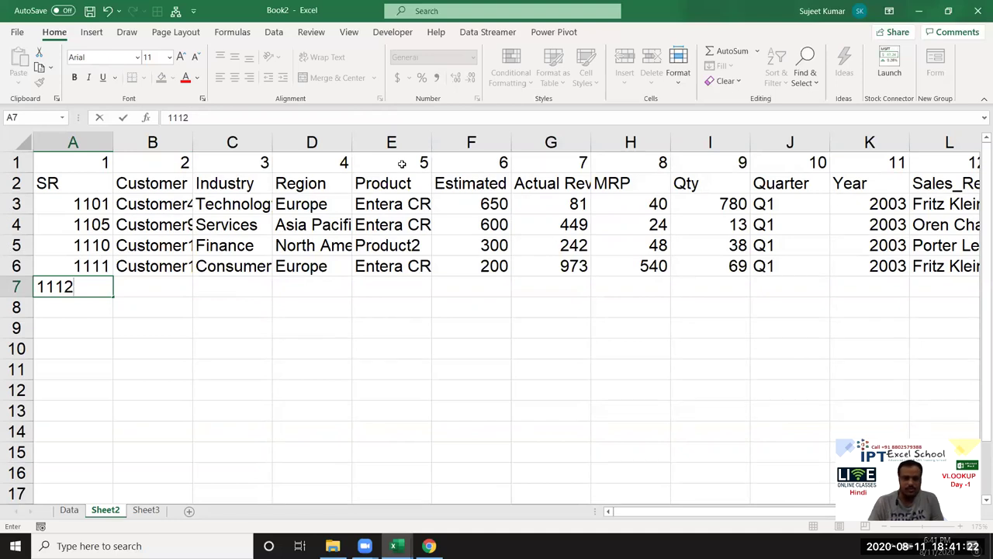
pyautogui.press('Return')
pyautogui.press('Up')
pyautogui.press('Delete')
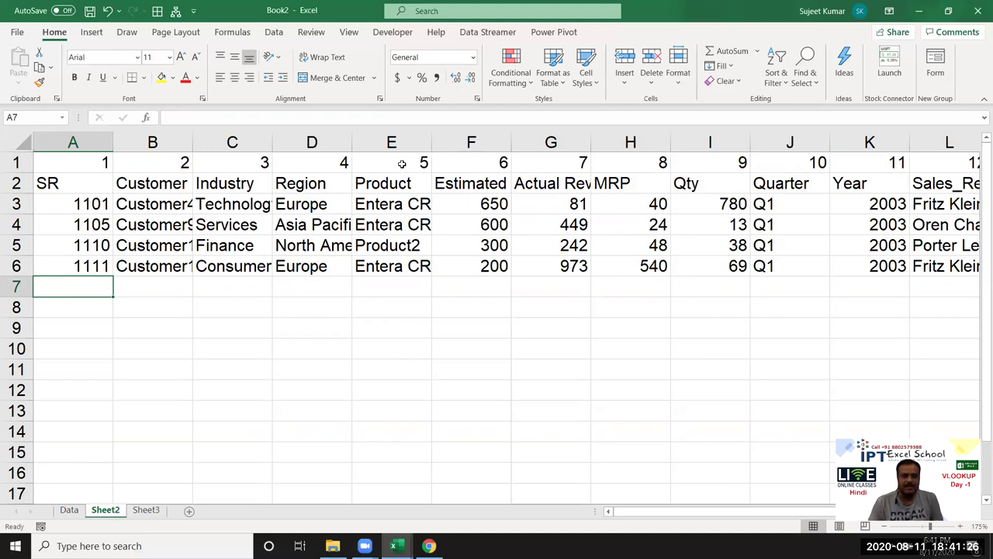
pyautogui.press('Down')
pyautogui.press('Down')
pyautogui.press('Down')
# Step: Type the heading Sr in A10 and SR 1112 in A11
pyautogui.write('S')
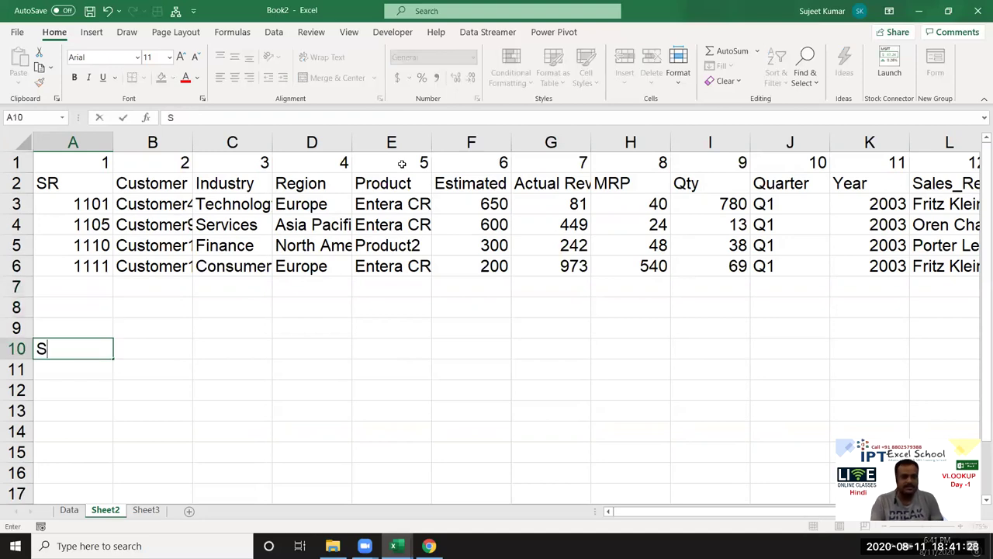
pyautogui.write('r')
pyautogui.press('Return')
pyautogui.write('11')
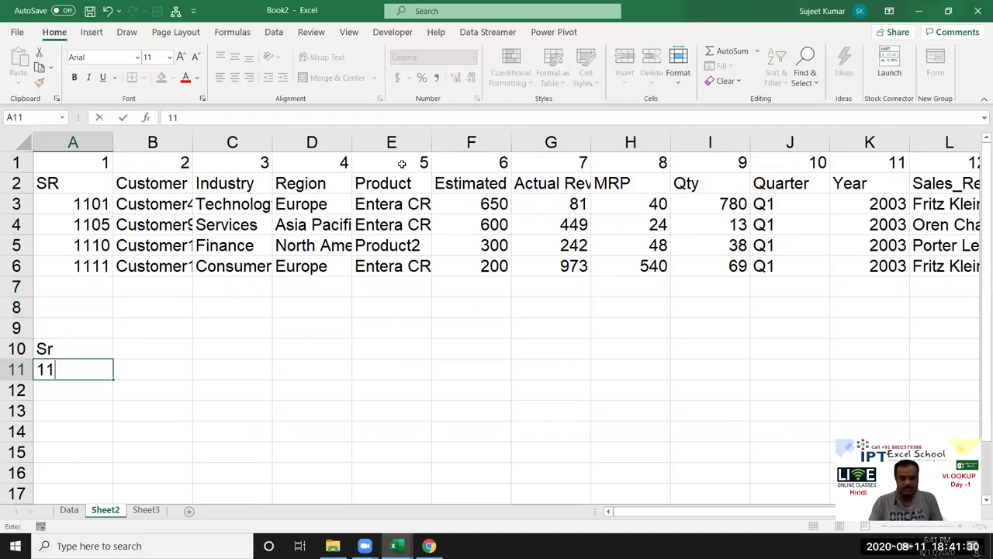
pyautogui.write('12')
pyautogui.press('Return')
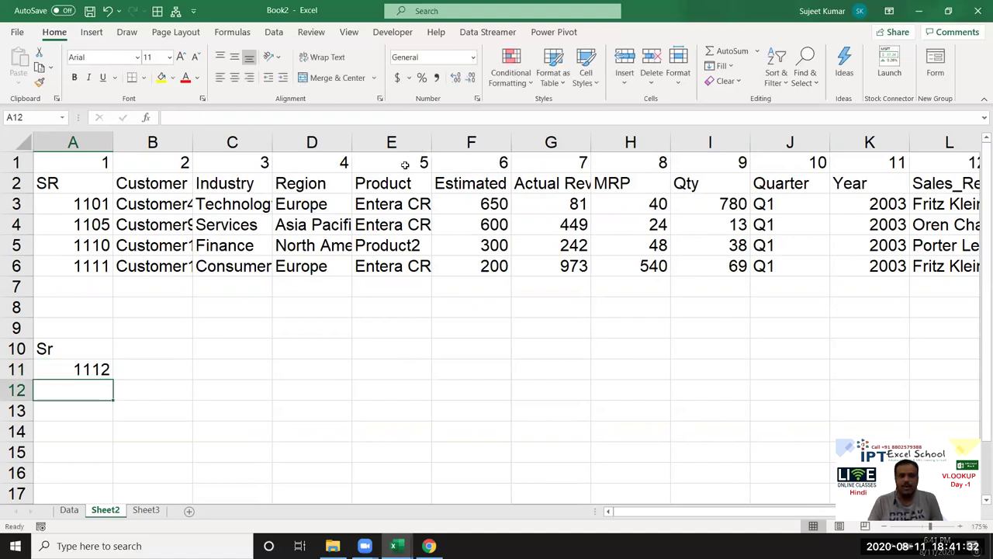
pyautogui.click(166, 180)
# Step: Copy the Customer, Product, MRP and Quarter headings into B10:E10
pyautogui.keyDown('ctrl'); pyautogui.click(378, 184); pyautogui.keyUp('ctrl')
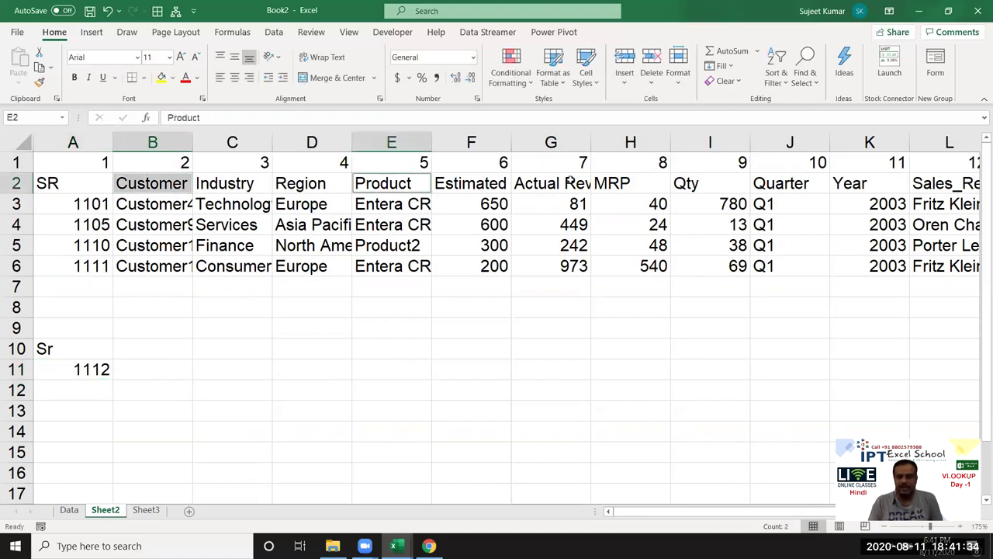
pyautogui.keyDown('ctrl'); pyautogui.click(615, 184); pyautogui.keyUp('ctrl')
pyautogui.keyDown('ctrl'); pyautogui.click(789, 192); pyautogui.keyUp('ctrl')
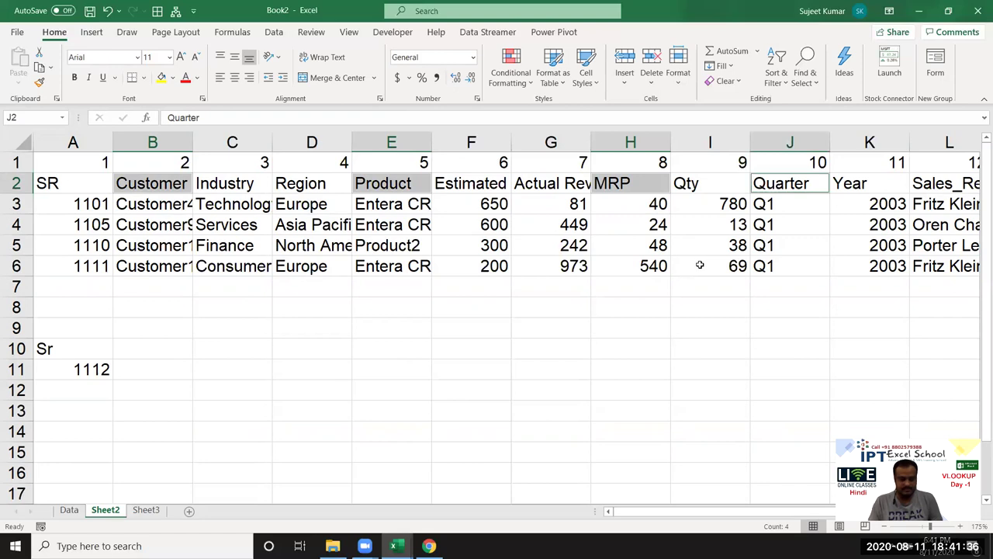
pyautogui.hotkey('ctrl', 'c')
pyautogui.click(135, 361)
pyautogui.click(140, 349)
pyautogui.hotkey('ctrl', 'v')
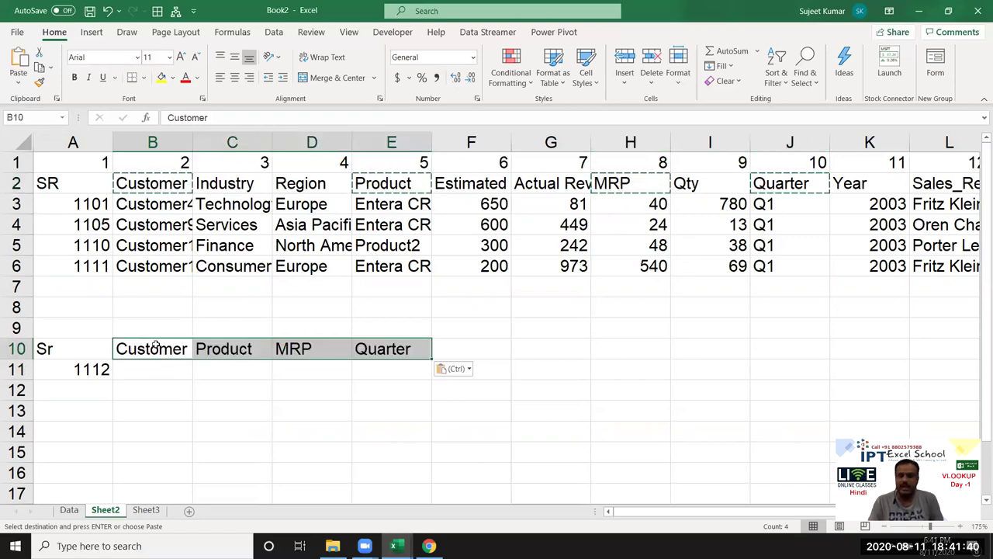
# Step: Check the pasted headings, then move to cell B9 above them
pyautogui.click(156, 347)
pyautogui.click(225, 353)
pyautogui.click(300, 350)
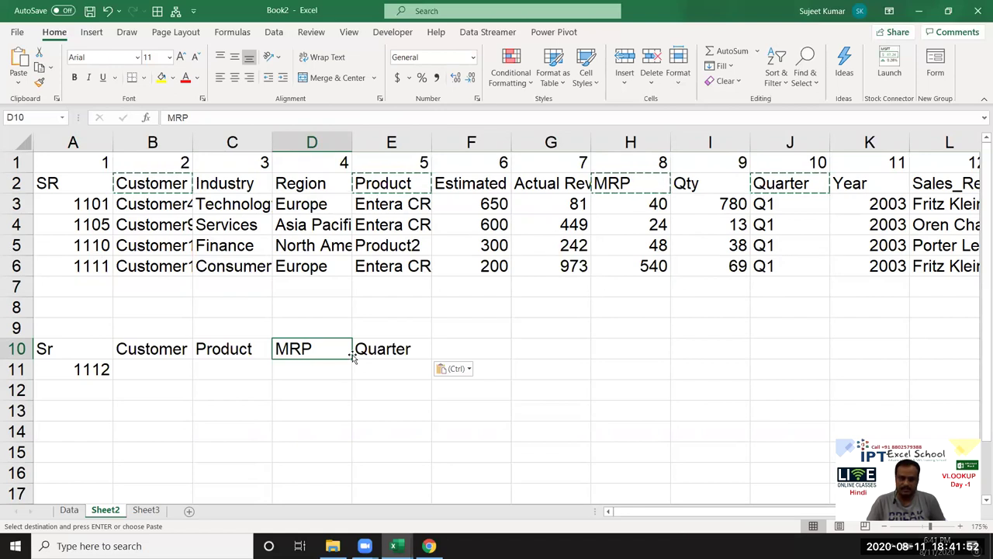
pyautogui.press('Down')
pyautogui.press('Left')
pyautogui.press('Left')
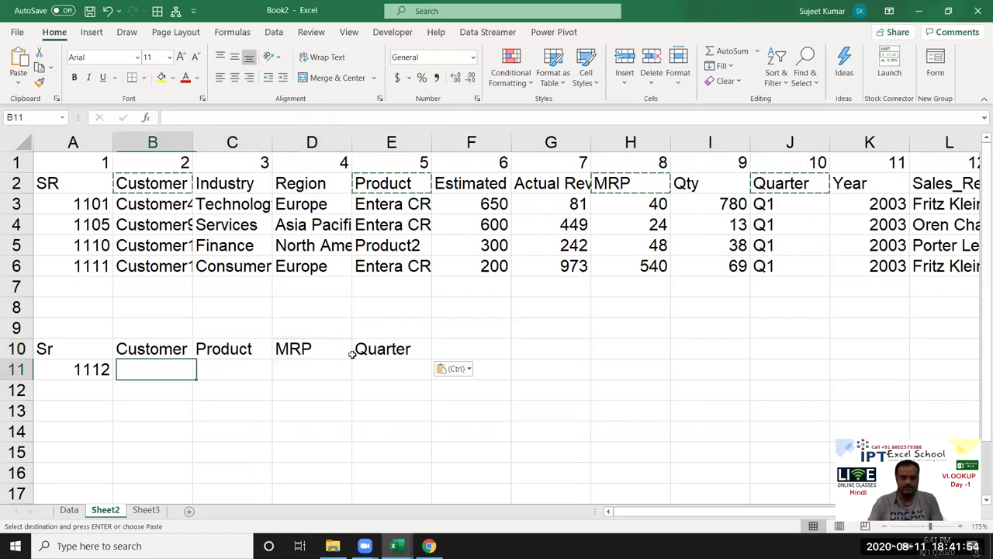
pyautogui.press('Up')
pyautogui.press('Up')
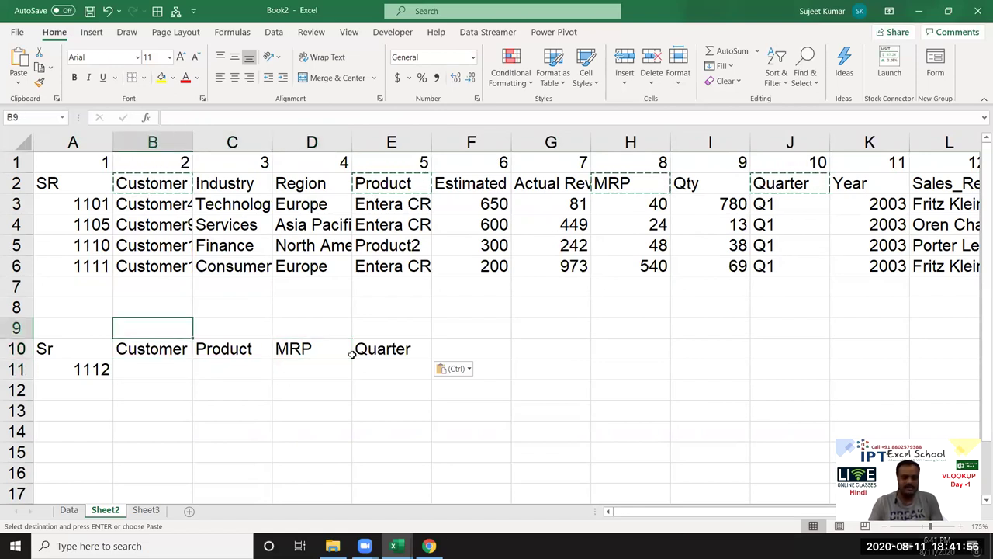
# Step: Enter =MATCH(B10,Data!1:1,0) in B9 so it returns 2 for Customer
pyautogui.write('=')
pyautogui.write('ma')
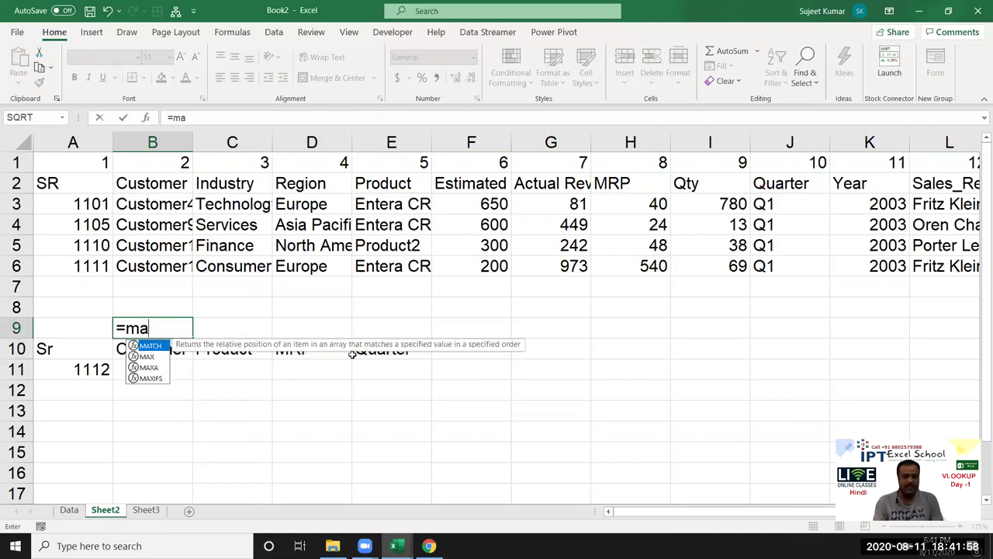
pyautogui.write('t')
pyautogui.press('Tab')
pyautogui.press('Down')
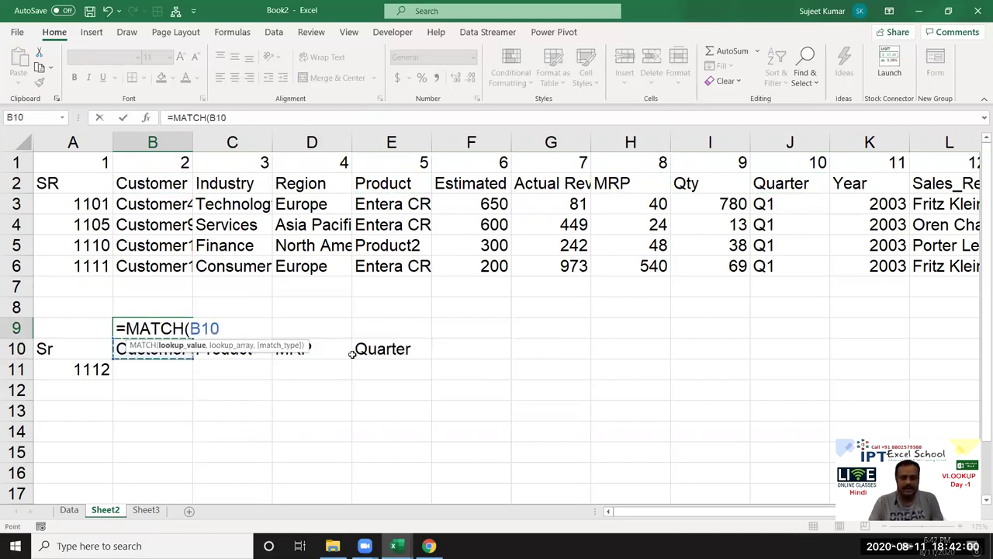
pyautogui.write(',')
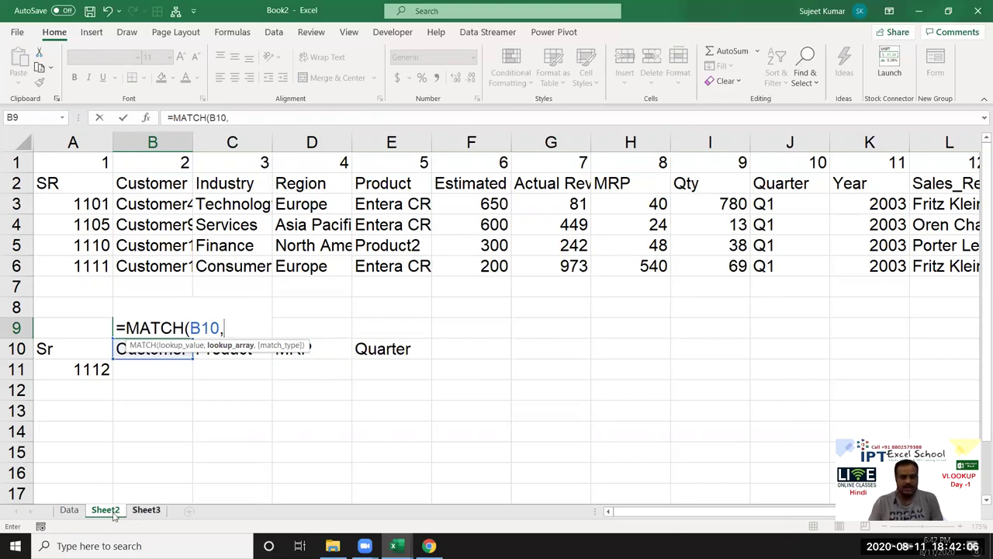
pyautogui.click(68, 510)
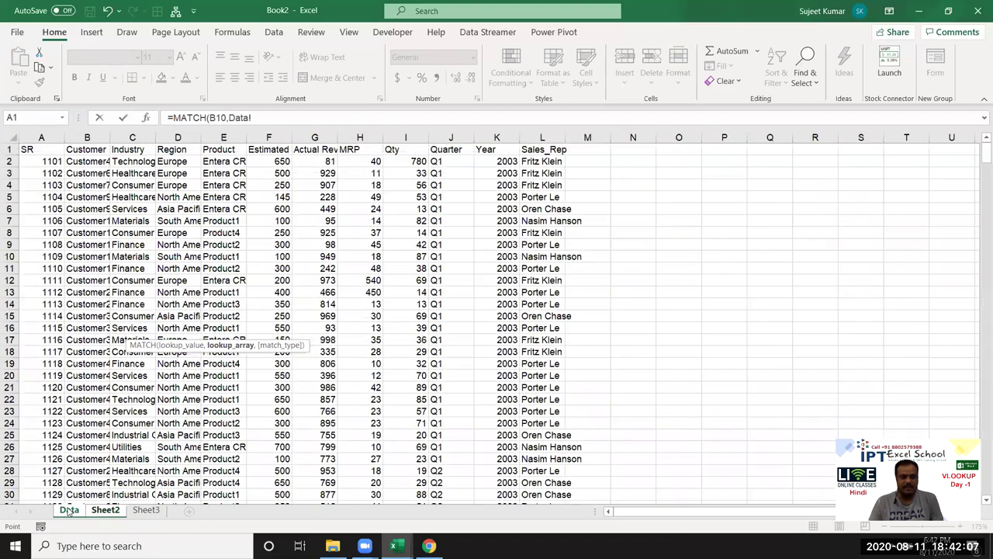
pyautogui.click(11, 149)
pyautogui.write(',0')
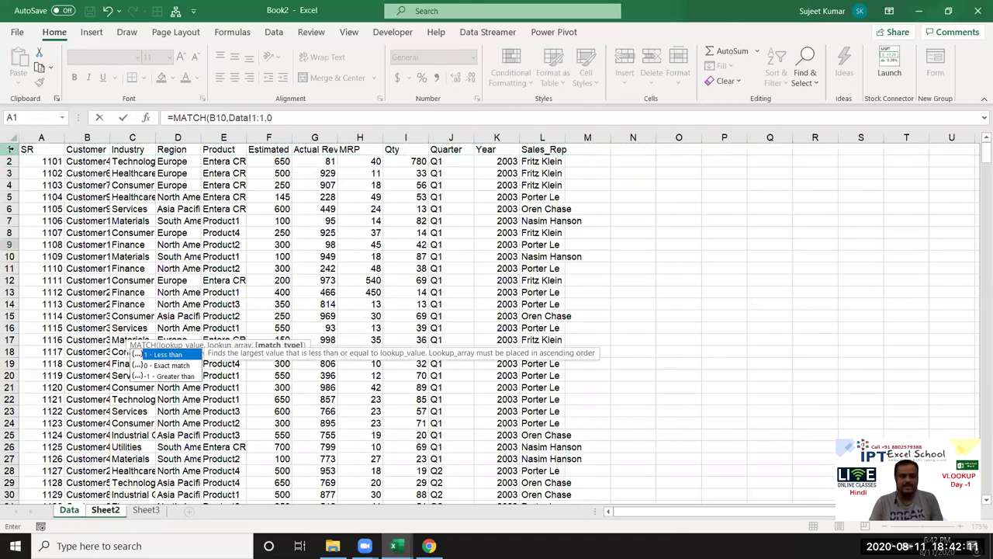
pyautogui.press('Return')
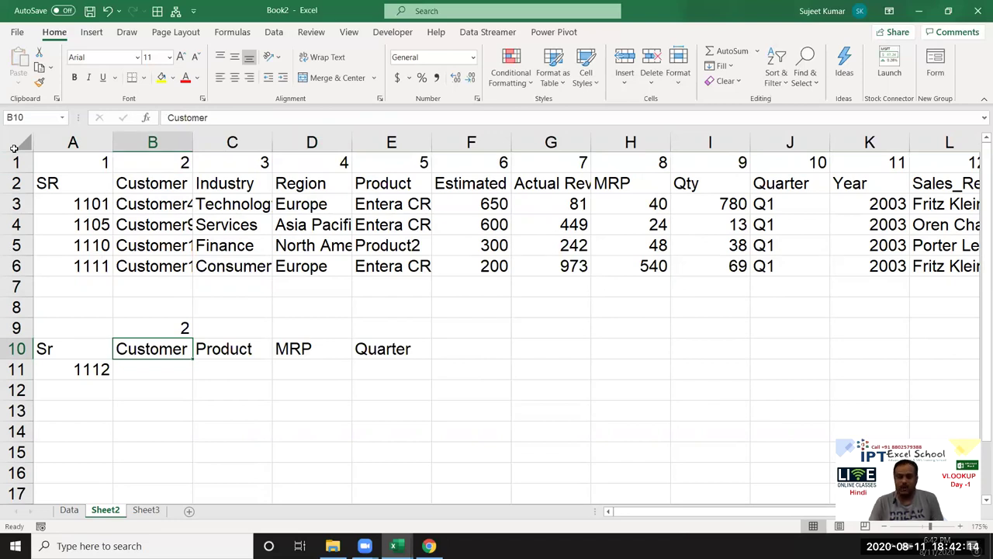
pyautogui.press('Up')
pyautogui.press('Down')
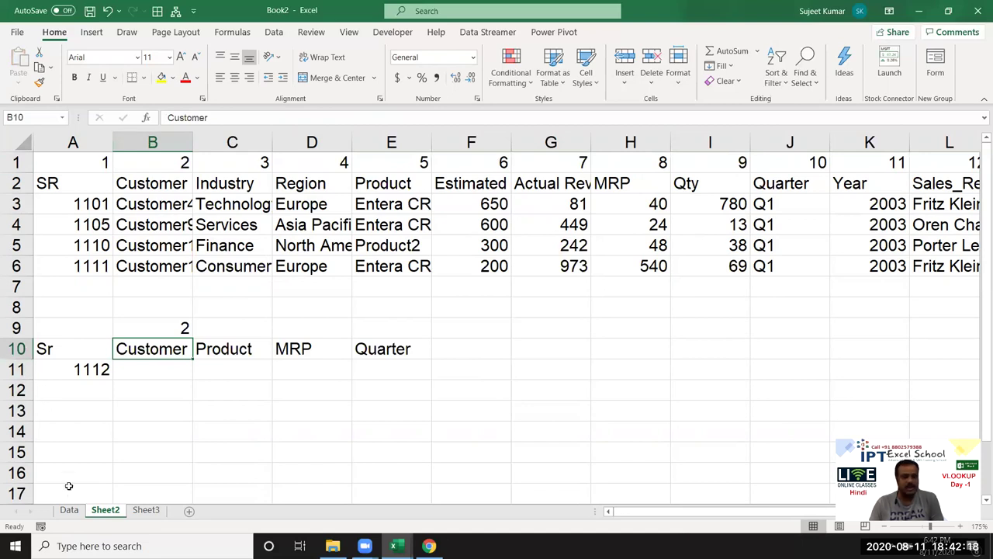
# Step: Confirm Customer is the Data sheet's second column, then select B11
pyautogui.click(69, 510)
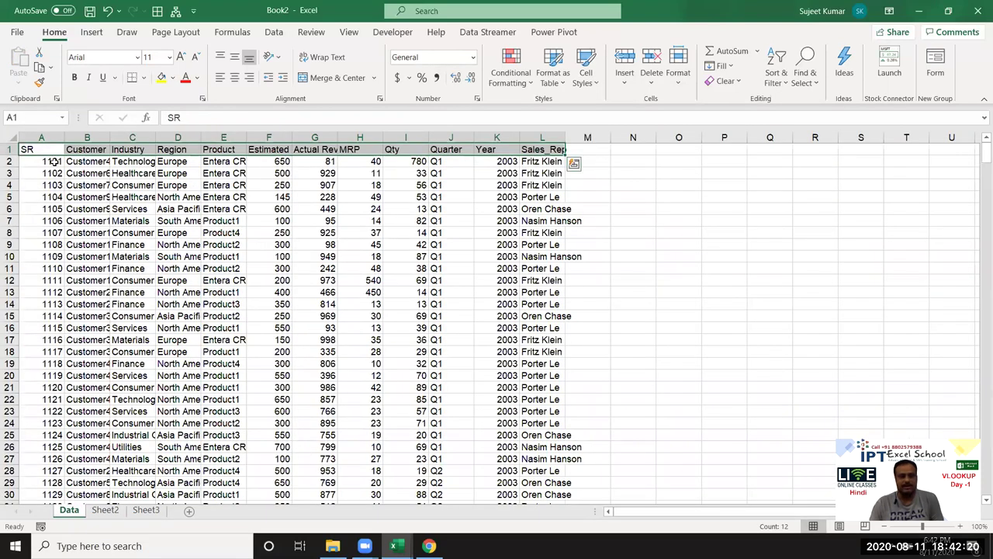
pyautogui.click(85, 152)
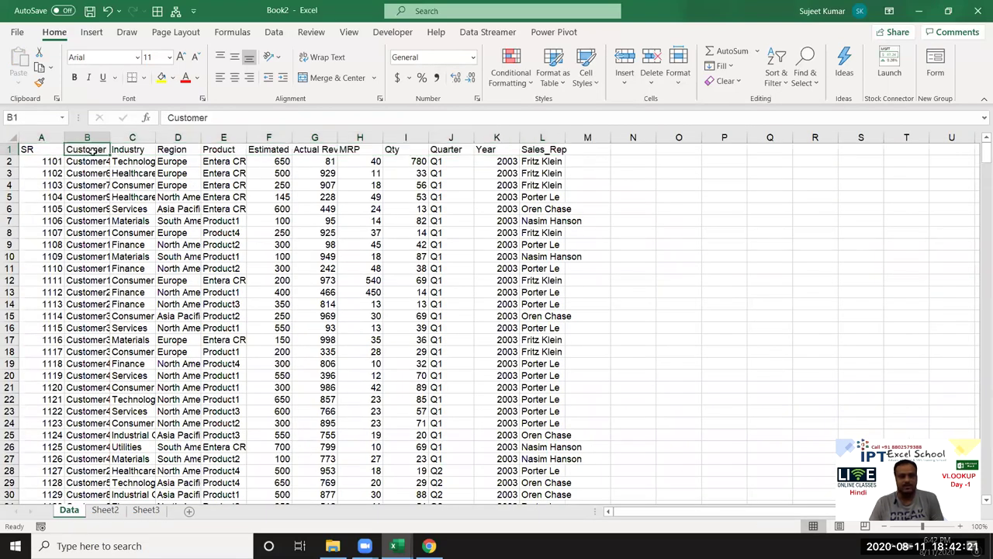
pyautogui.click(106, 510)
pyautogui.click(136, 374)
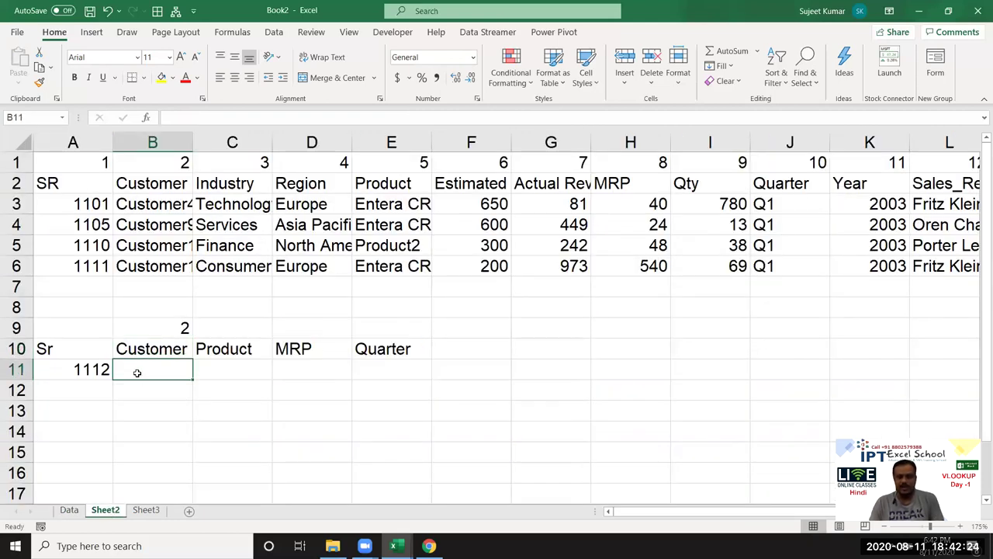
# Step: Enter =VLOOKUP(A11,Data!A:L,Sheet2!B9,0) in B11, returning Customer212
pyautogui.write('=vl')
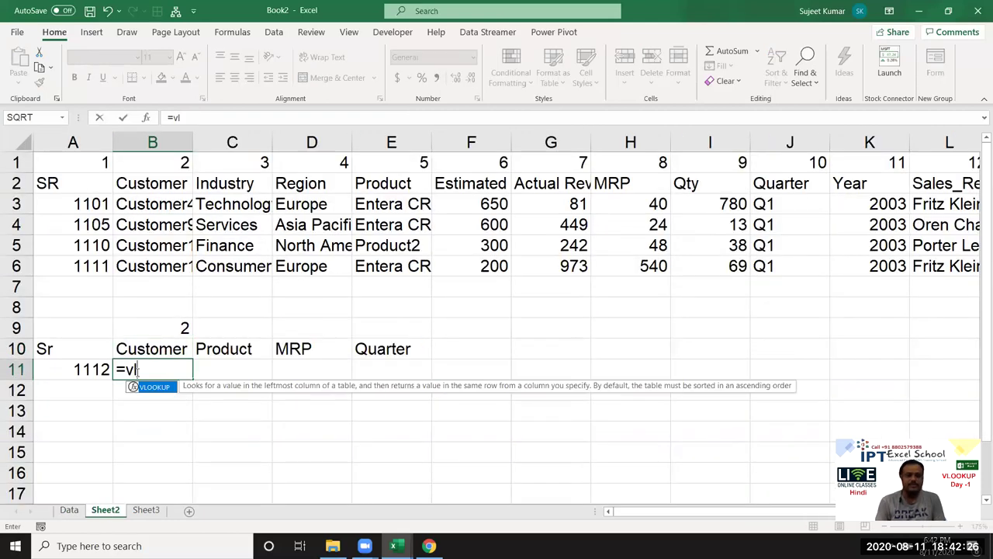
pyautogui.press('Tab')
pyautogui.press('Left')
pyautogui.write(',')
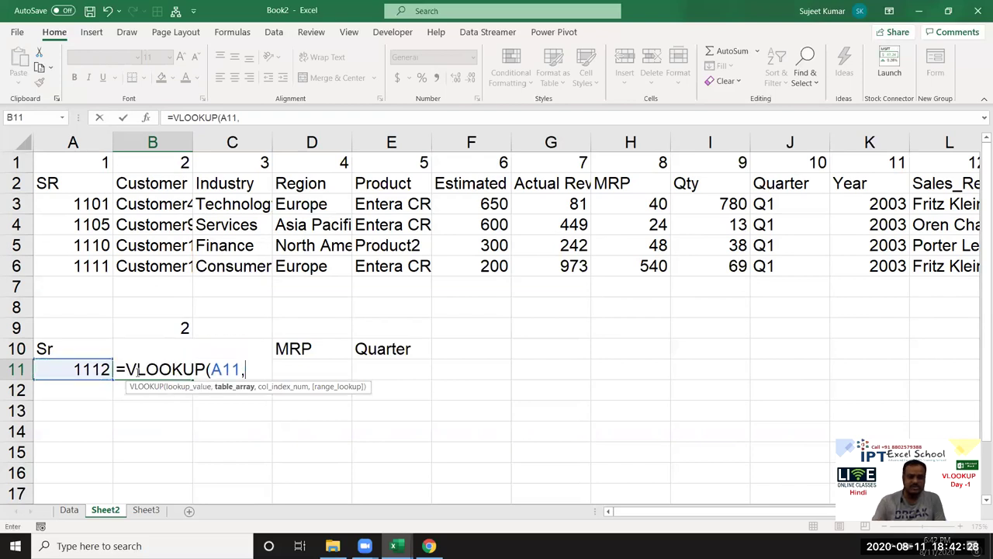
pyautogui.click(69, 510)
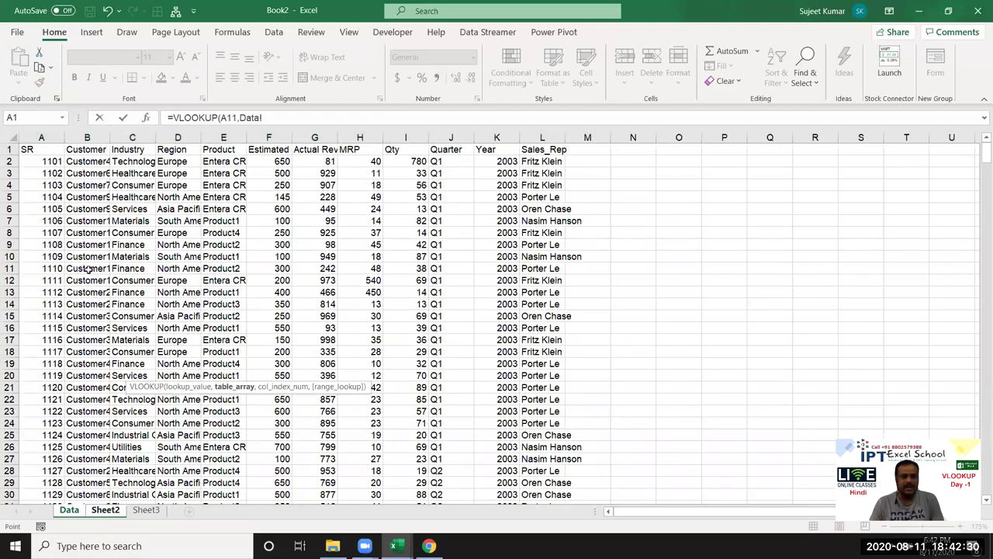
pyautogui.moveTo(42, 137); pyautogui.dragTo(542, 137)
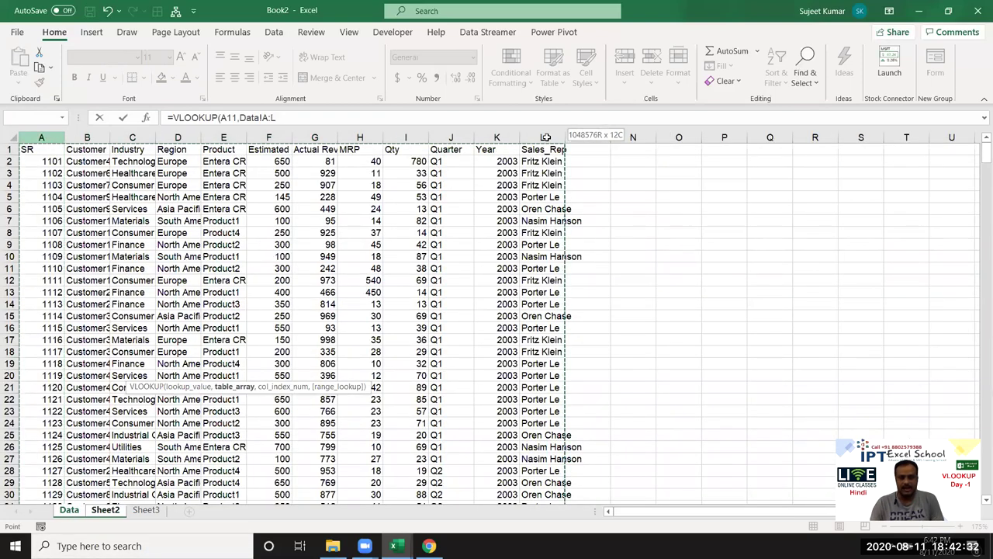
pyautogui.write(',')
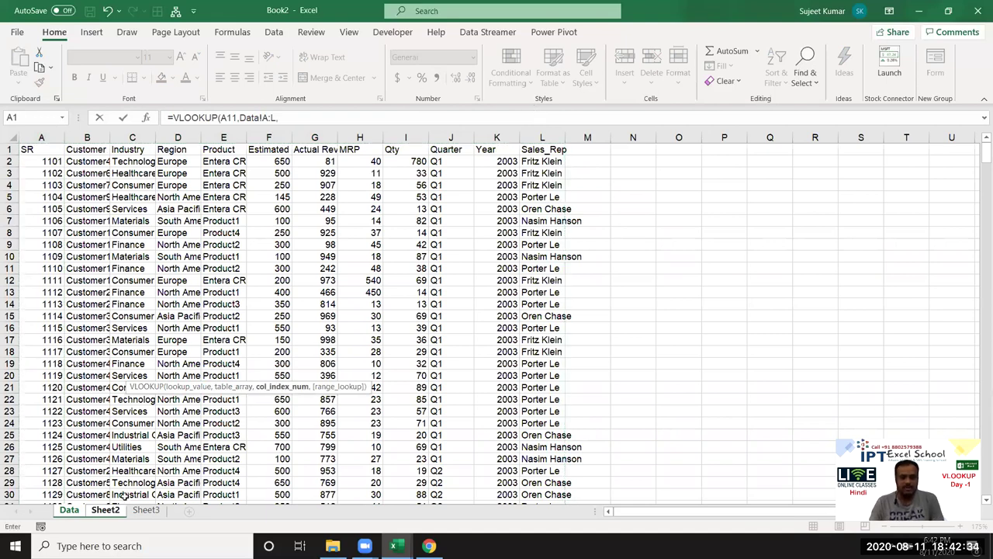
pyautogui.click(109, 511)
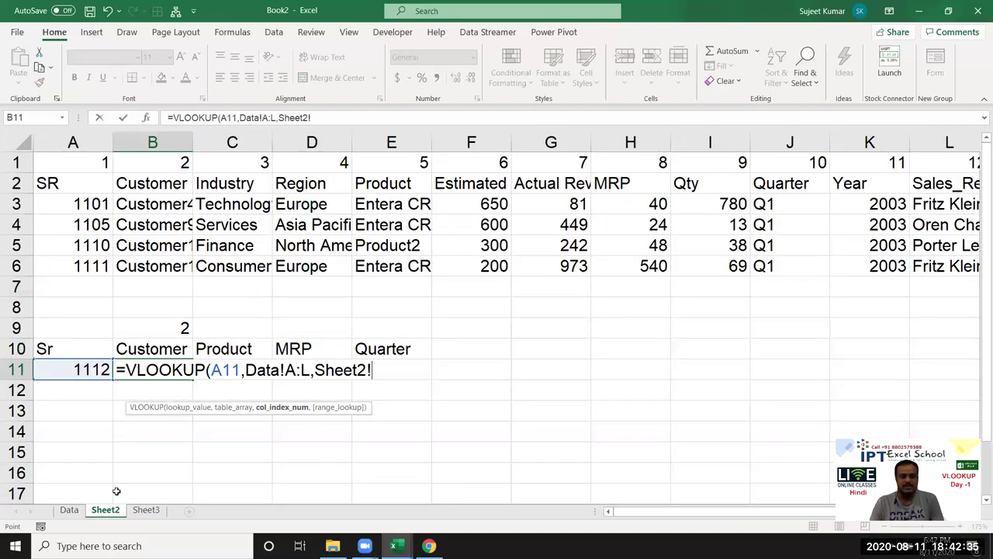
pyautogui.click(165, 332)
pyautogui.write(',0')
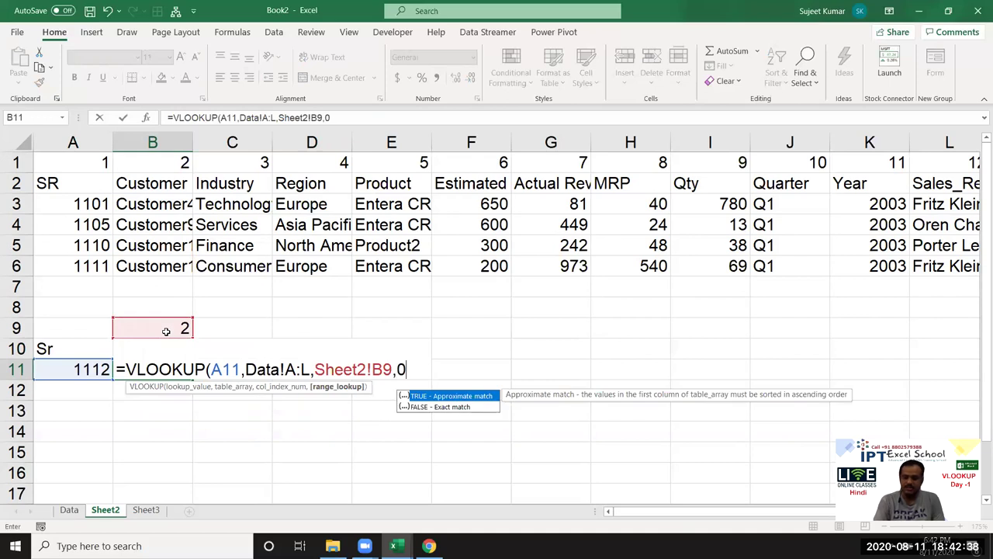
pyautogui.write(')')
pyautogui.press('Return')
pyautogui.press('Up')
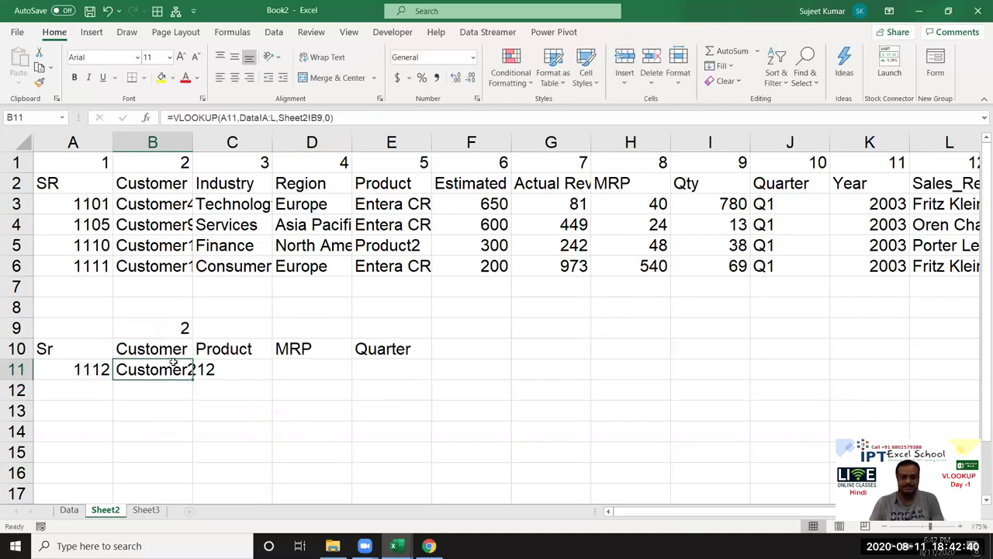
# Step: Replace the B9 reference in B11's VLOOKUP with B9's MATCH expression
pyautogui.click(161, 333)
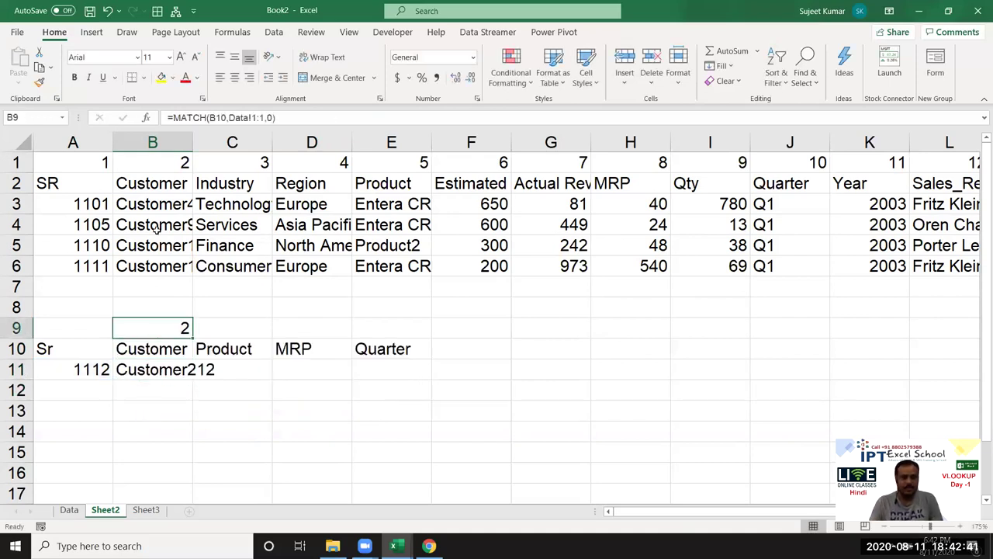
pyautogui.click(171, 118)
pyautogui.press('Escape')
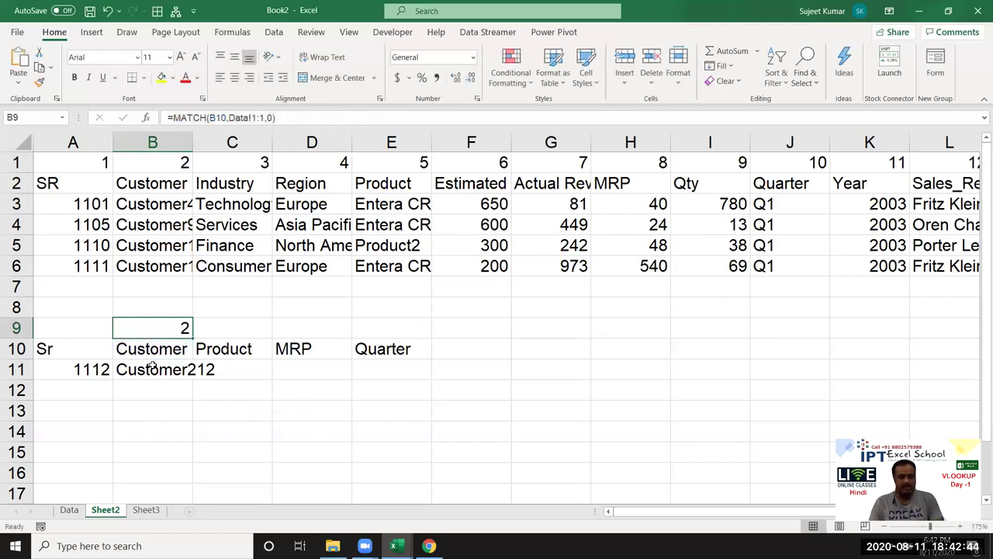
pyautogui.click(153, 368)
pyautogui.click(318, 117)
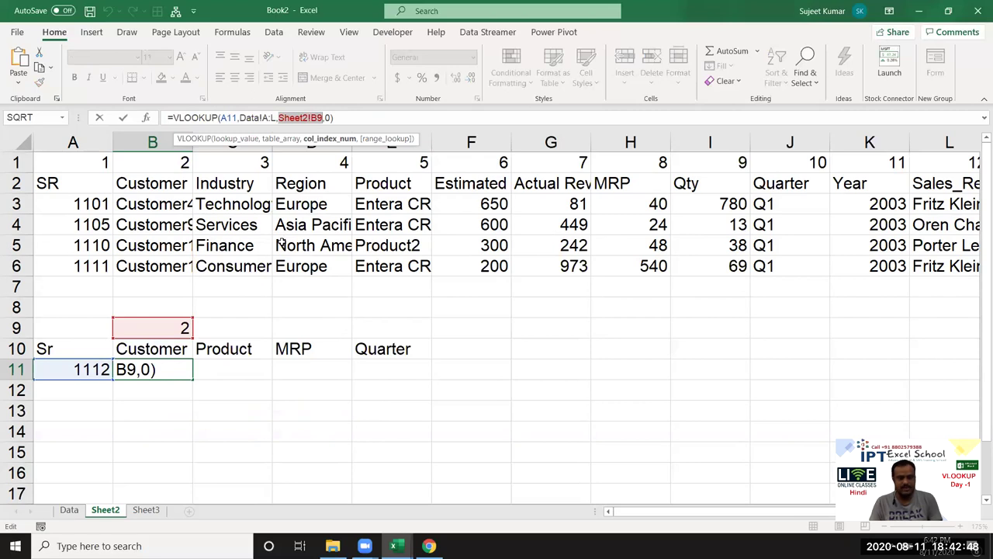
pyautogui.hotkey('ctrl', 'v')
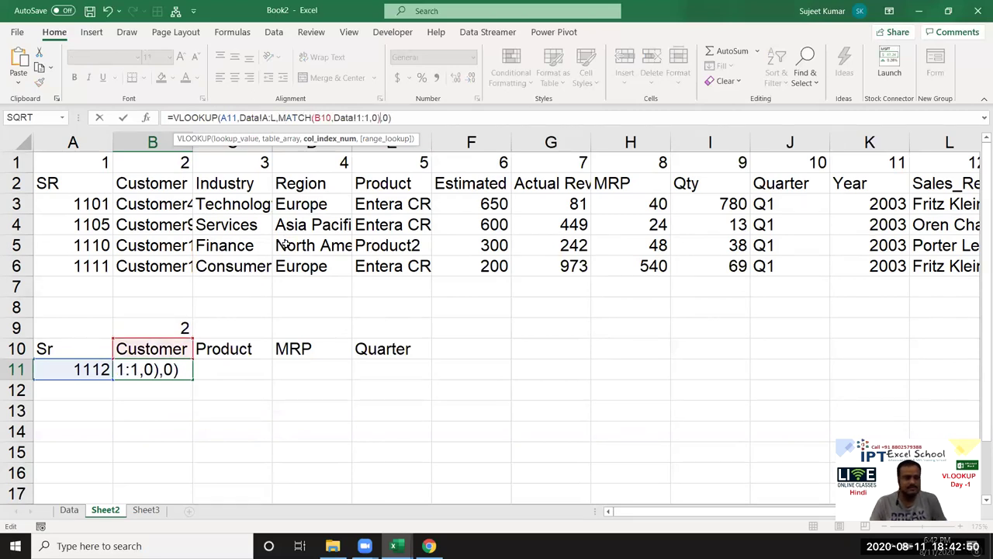
pyautogui.press('Return')
pyautogui.press('Up')
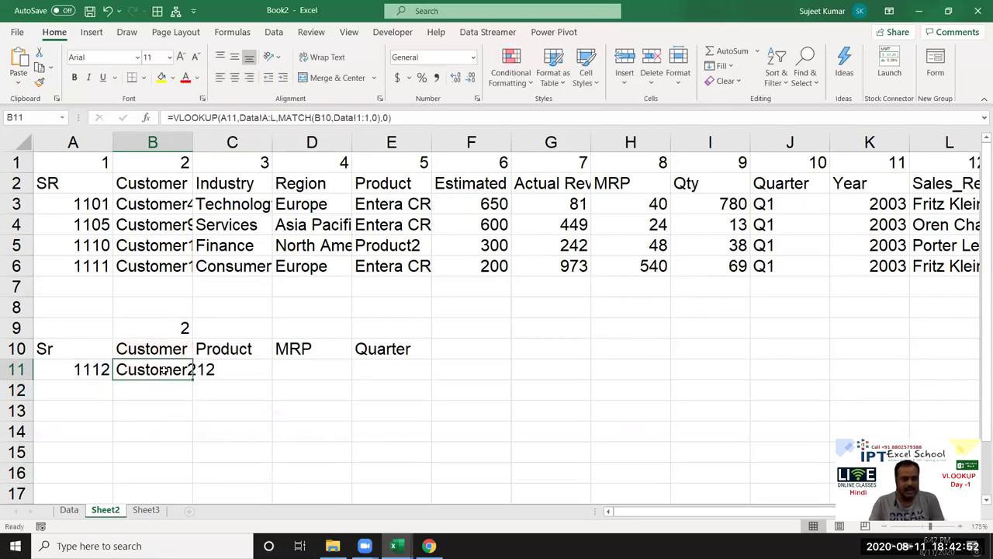
# Step: Anchor the references as $A11, Data!$A:$L, B$10 and Data!$1:$1
pyautogui.doubleClick(161, 370)
pyautogui.click(212, 370)
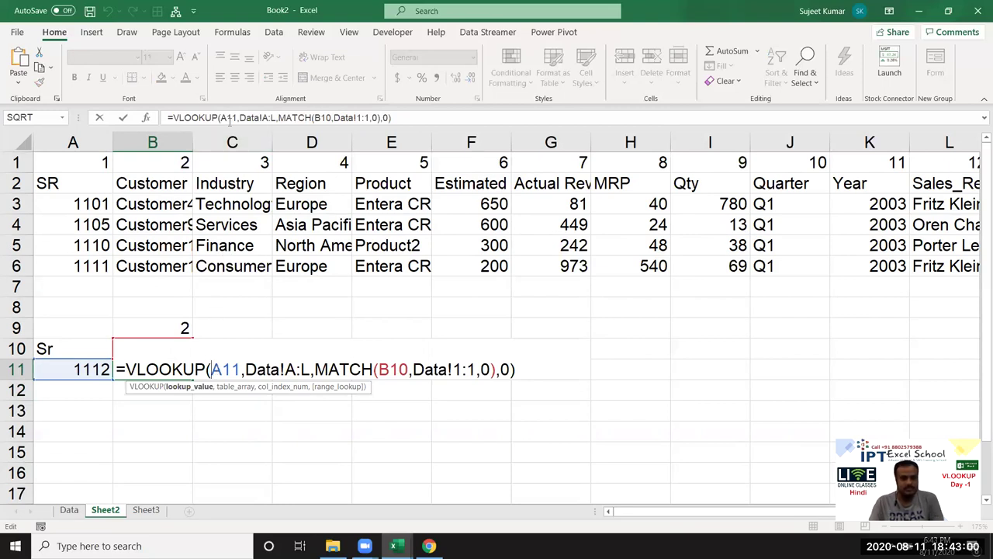
pyautogui.click(222, 118)
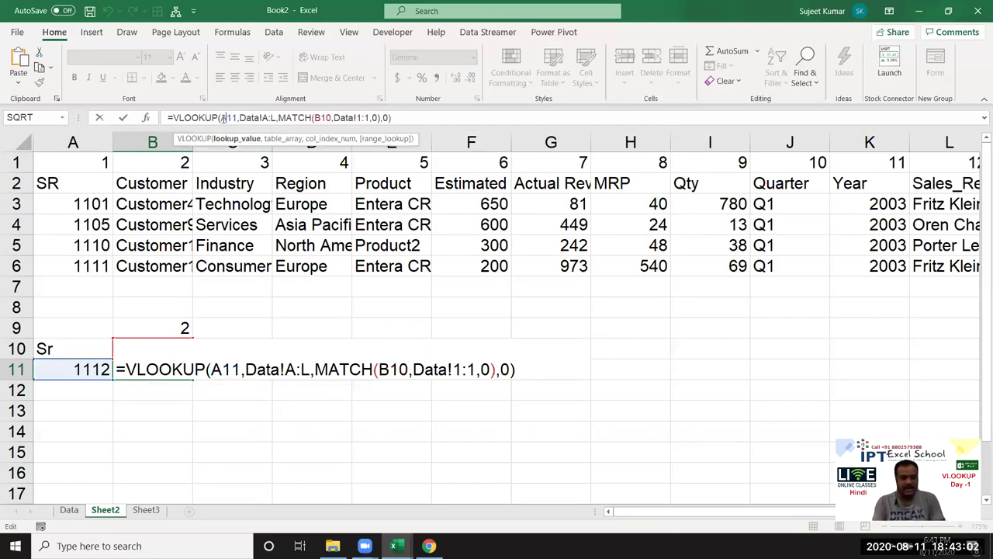
pyautogui.write('$')
pyautogui.click(270, 118)
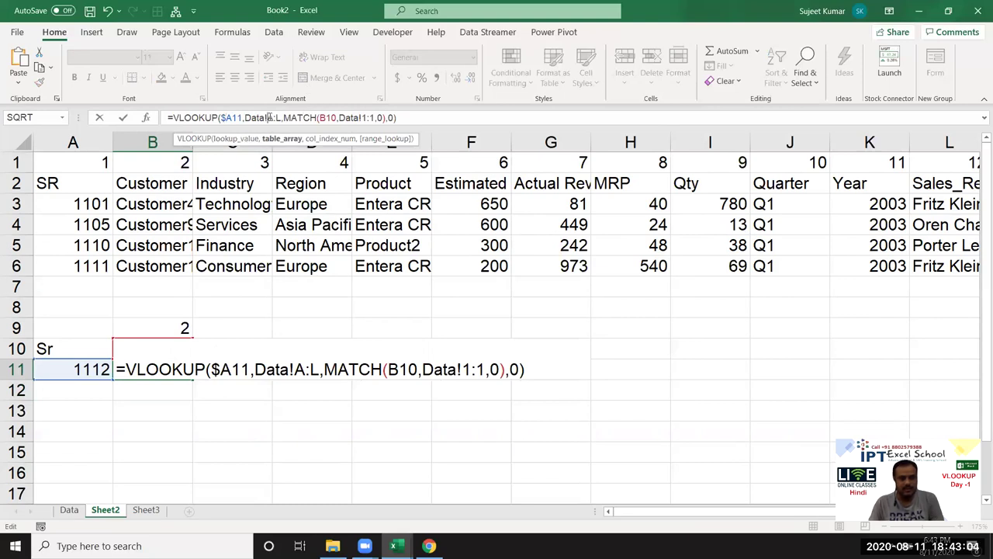
pyautogui.press('F4')
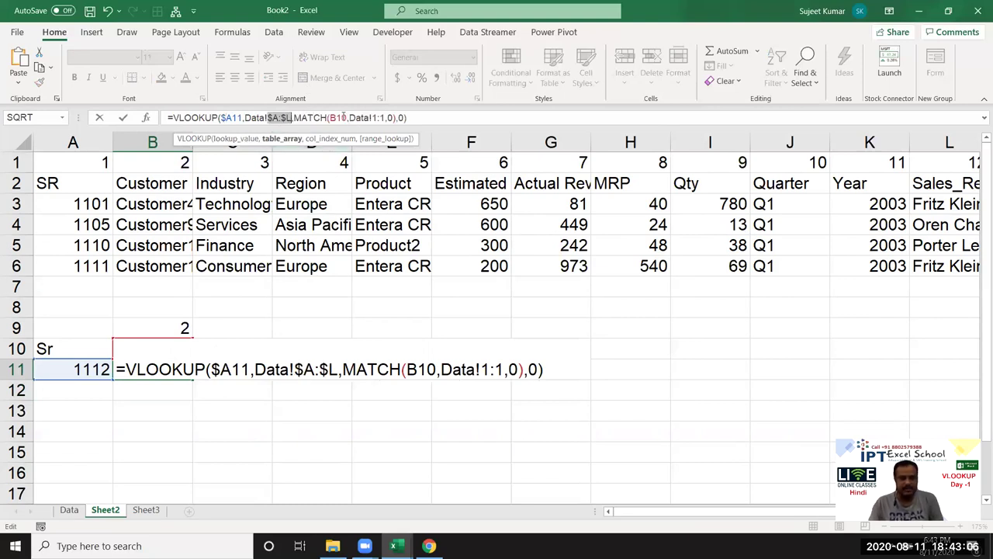
pyautogui.click(336, 118)
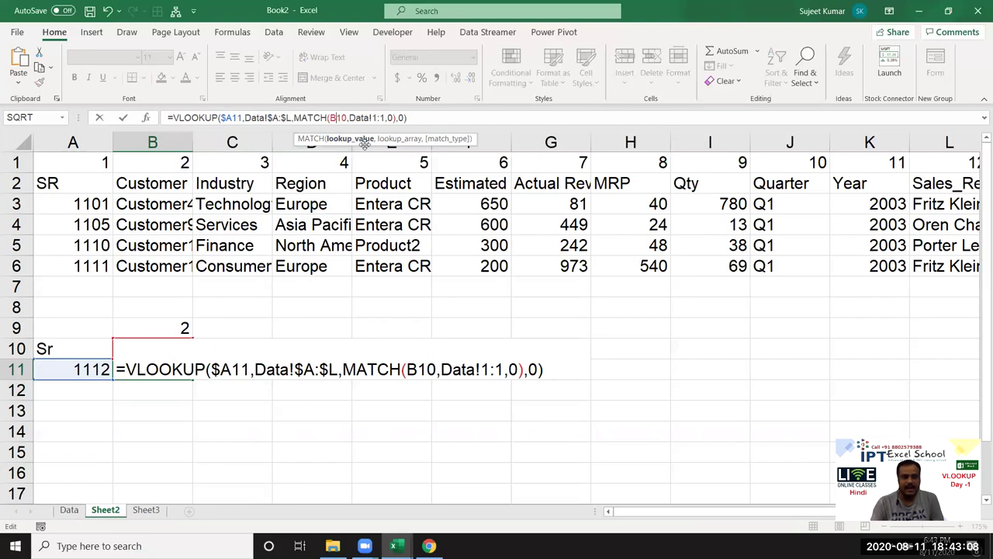
pyautogui.write('$')
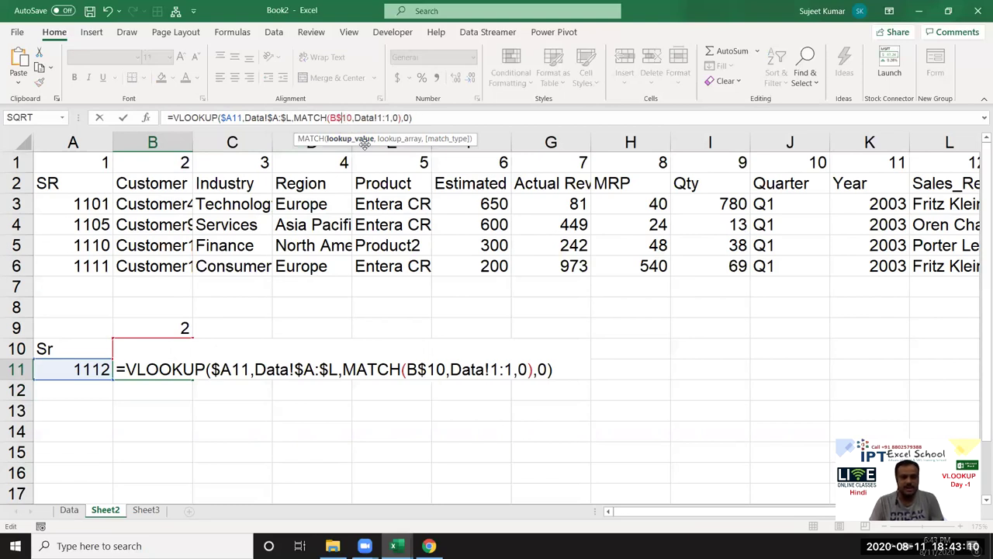
pyautogui.click(380, 117)
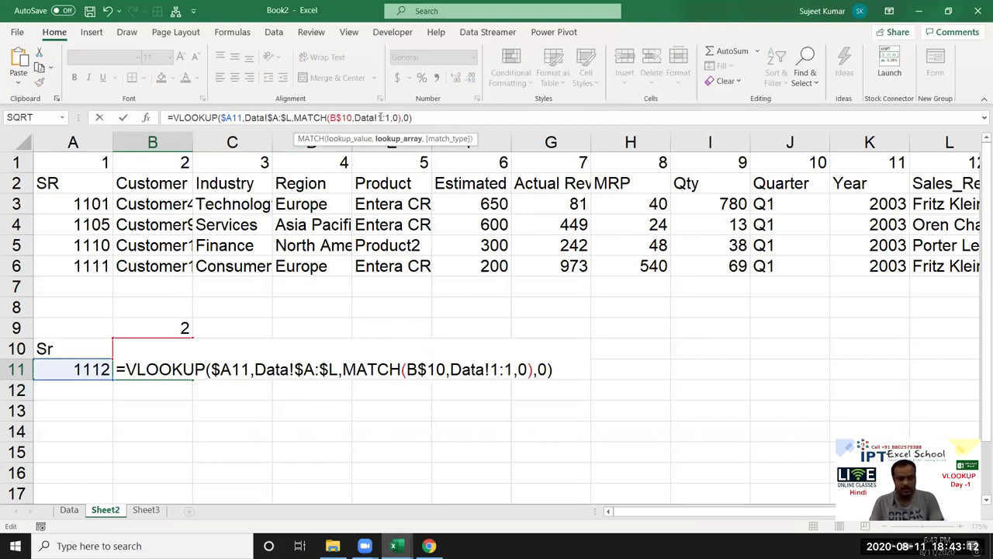
pyautogui.press('F4')
# Step: Fill B11's lookup across B11:E11 and autofit column B to show Customer212
pyautogui.press('Return')
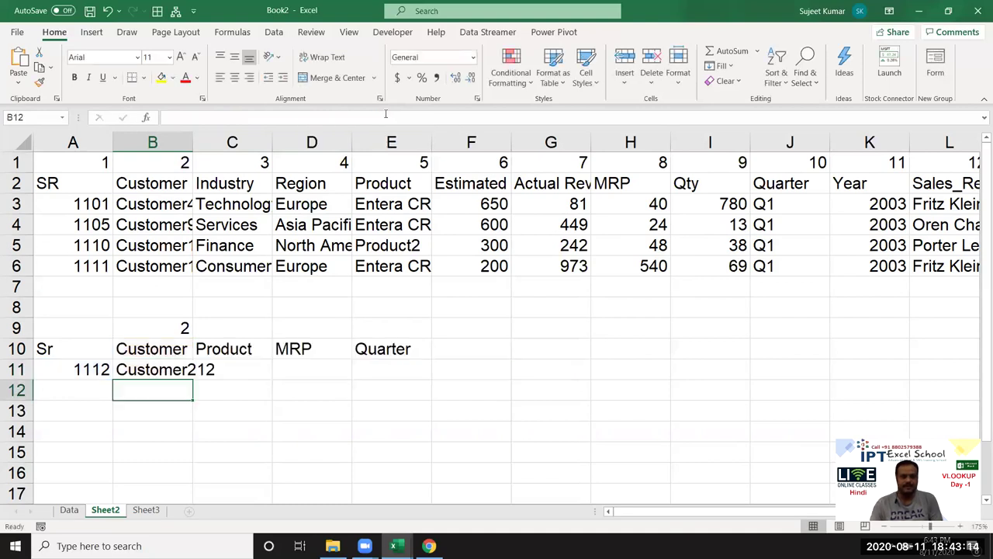
pyautogui.moveTo(152, 370); pyautogui.dragTo(393, 370)
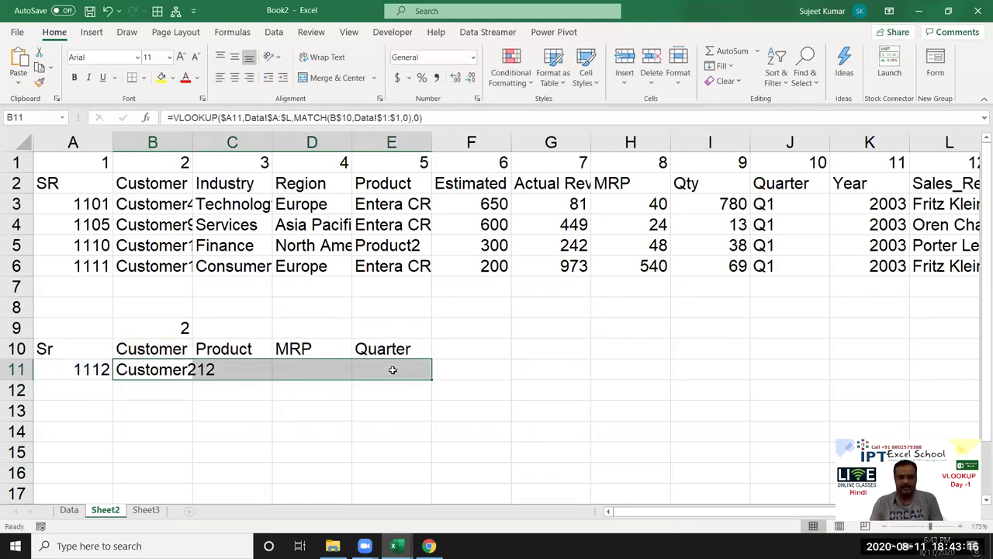
pyautogui.hotkey('ctrl', 'r')
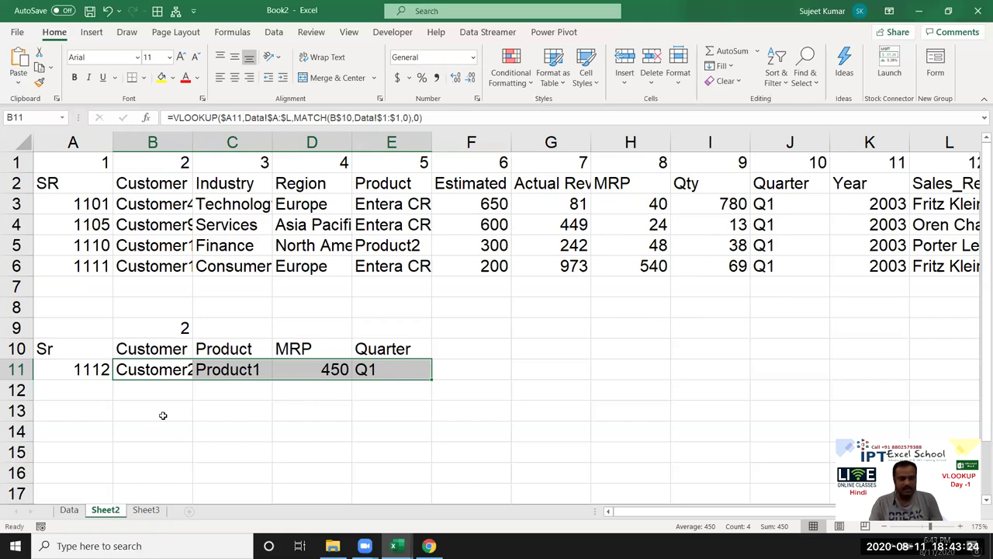
pyautogui.hotkey('ctrl', 'q')
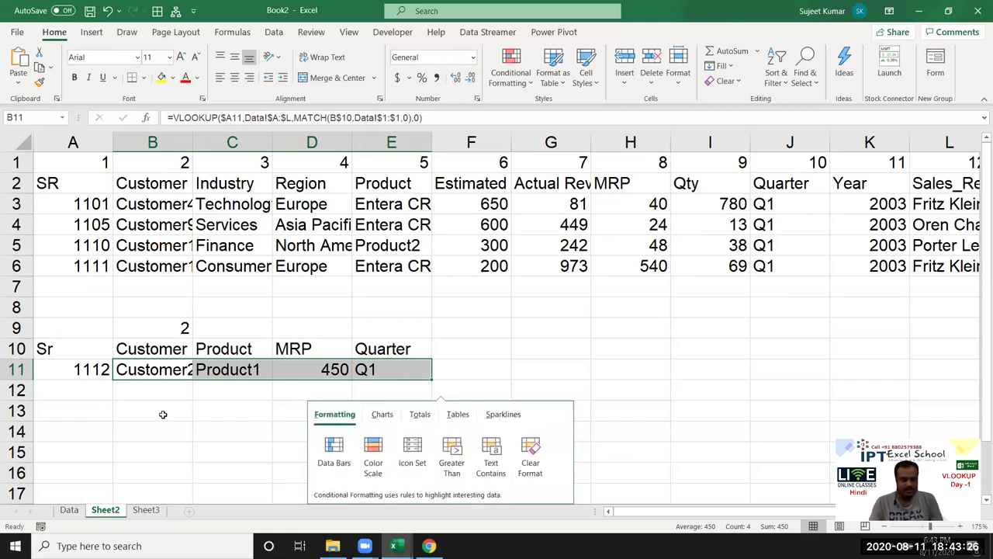
pyautogui.click(161, 372)
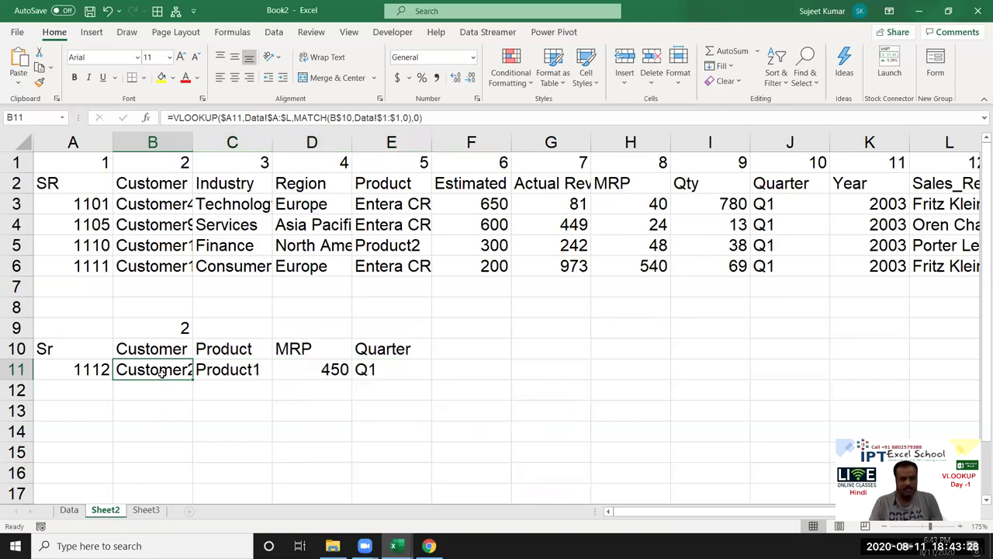
pyautogui.click(226, 370)
pyautogui.click(310, 370)
pyautogui.click(377, 372)
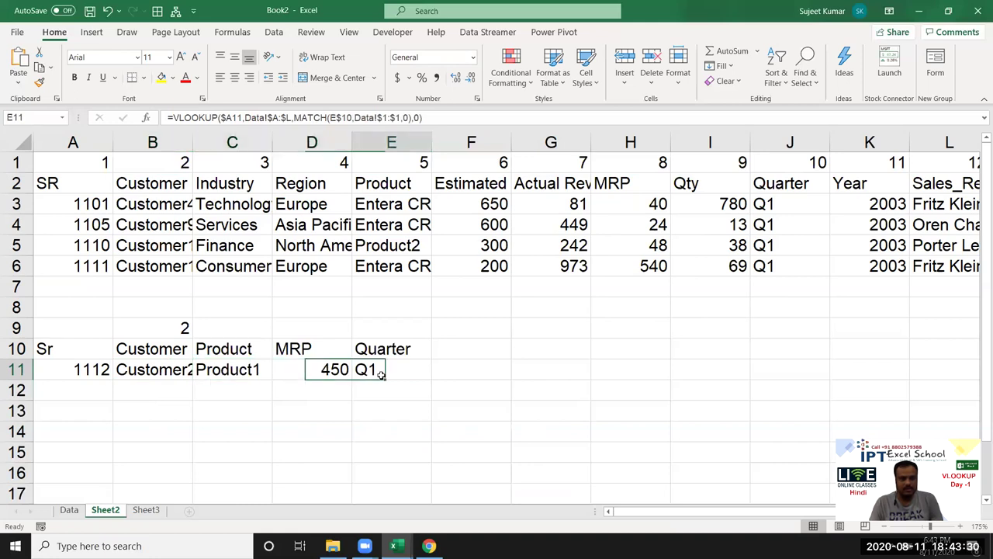
pyautogui.click(191, 372)
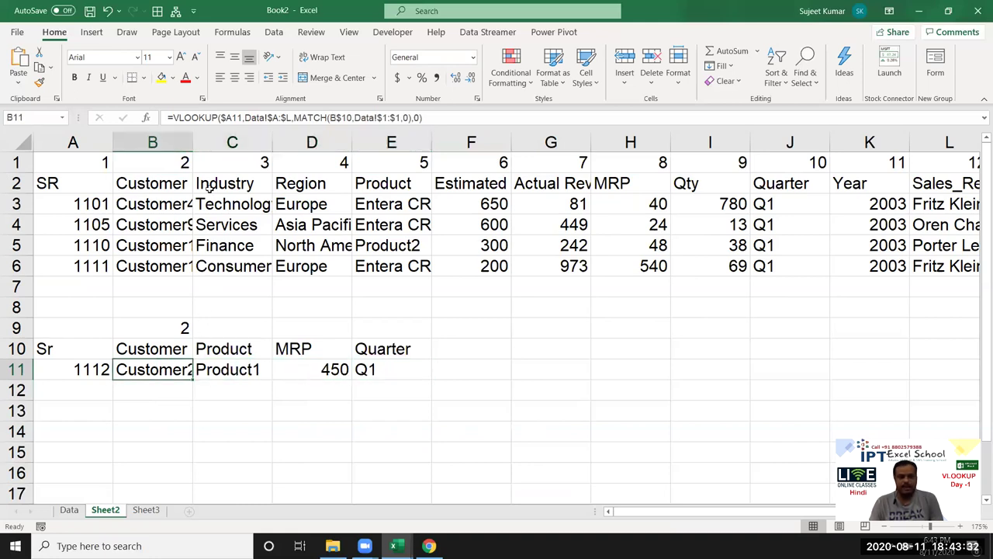
pyautogui.doubleClick(192, 142)
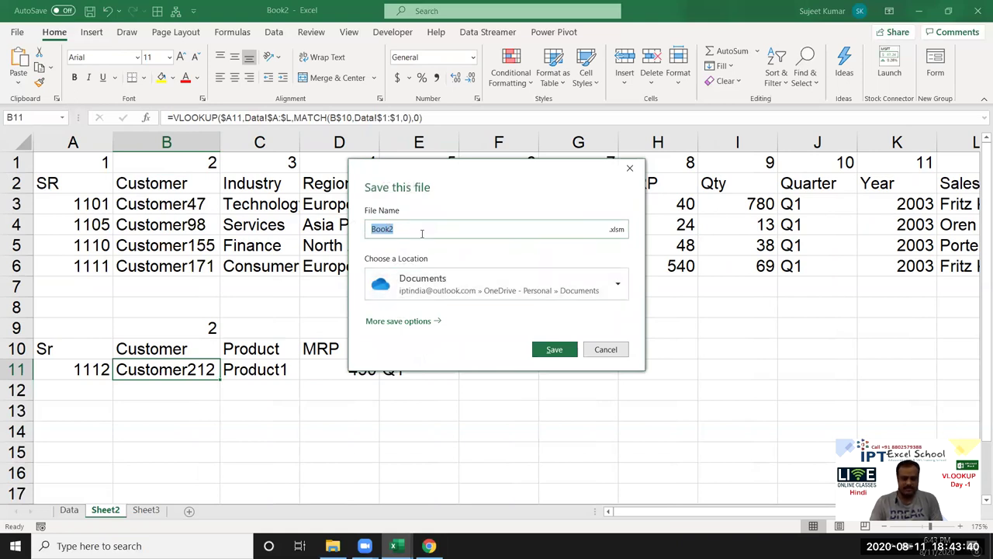
# Step: Save the workbook as VL-1 in the local Documents folder
pyautogui.write('VL-1')
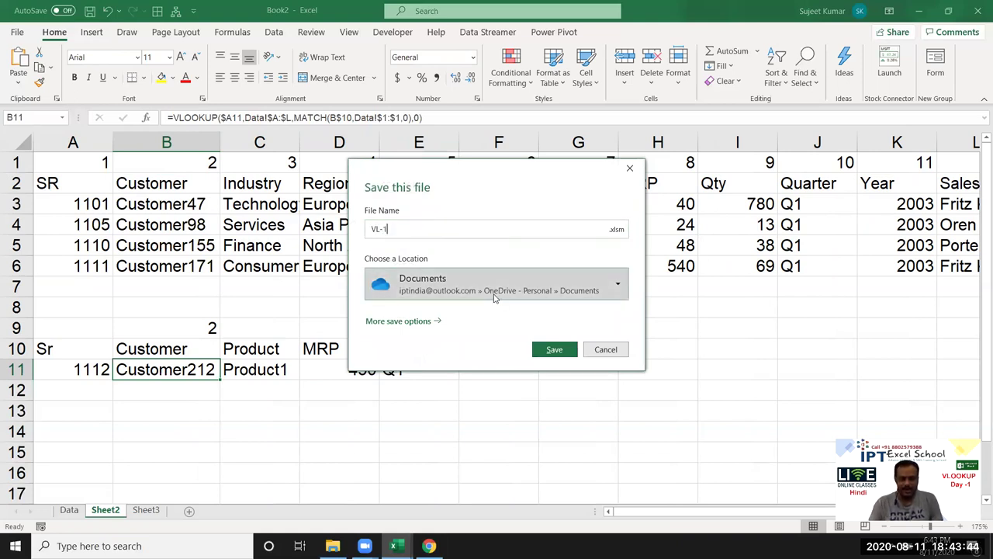
pyautogui.click(482, 287)
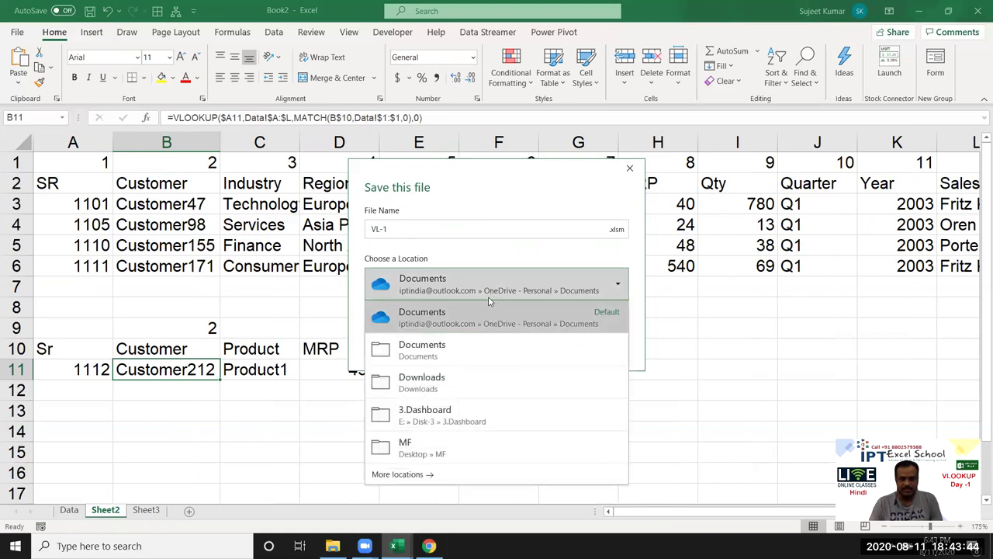
pyautogui.click(442, 355)
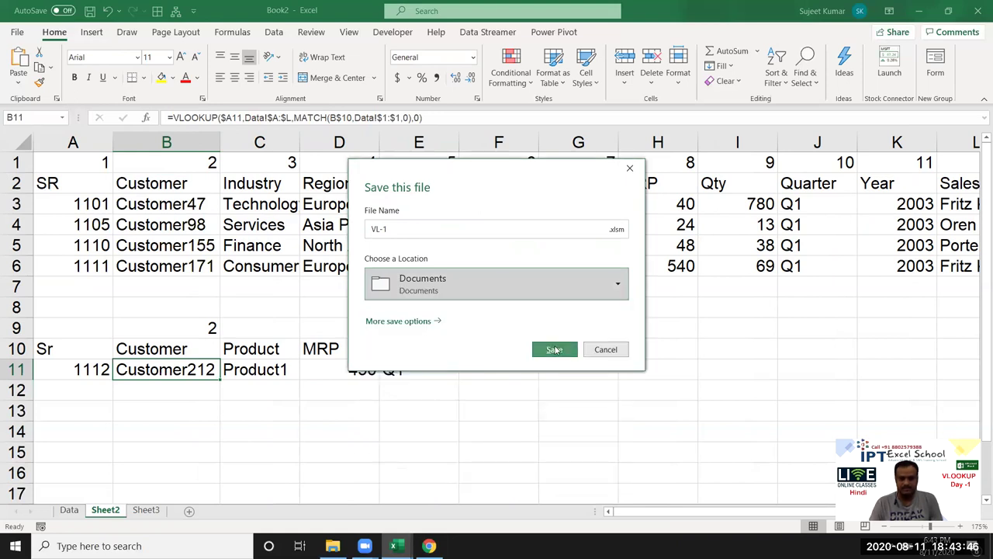
pyautogui.click(554, 347)
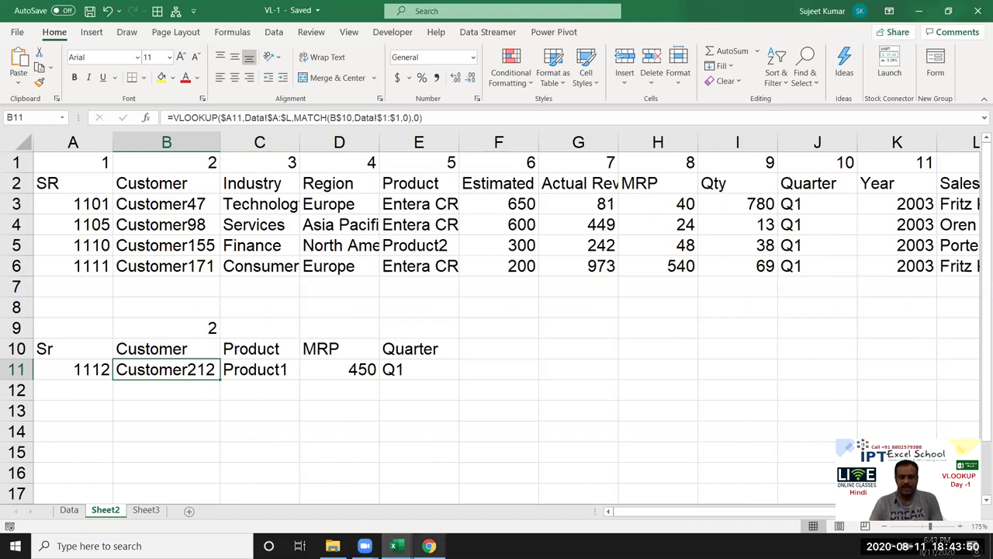
pyautogui.click(429, 545)
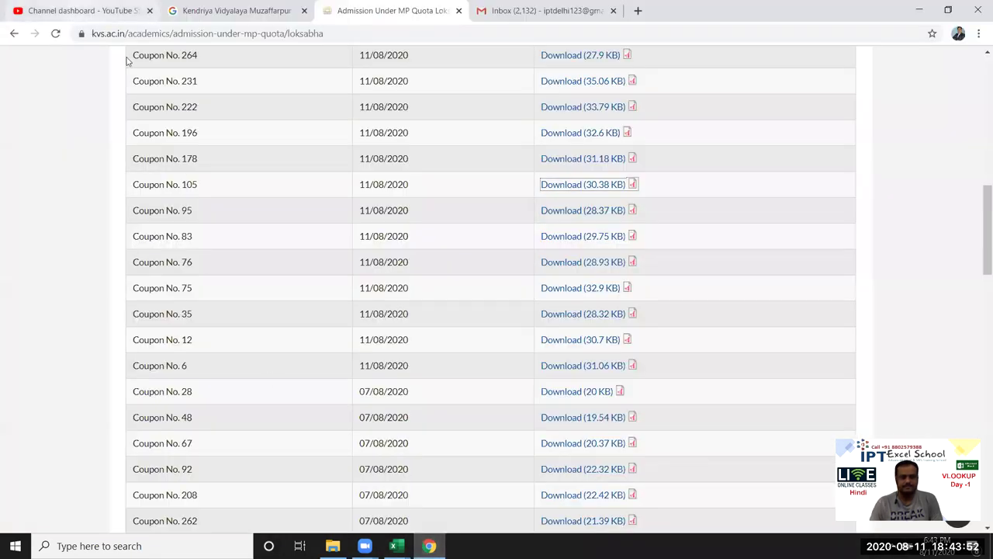
# Step: Email the Vlookup workbook via Gmail to the suggested contact with subject 'file'
pyautogui.hotkey('ctrl', 'Tab')
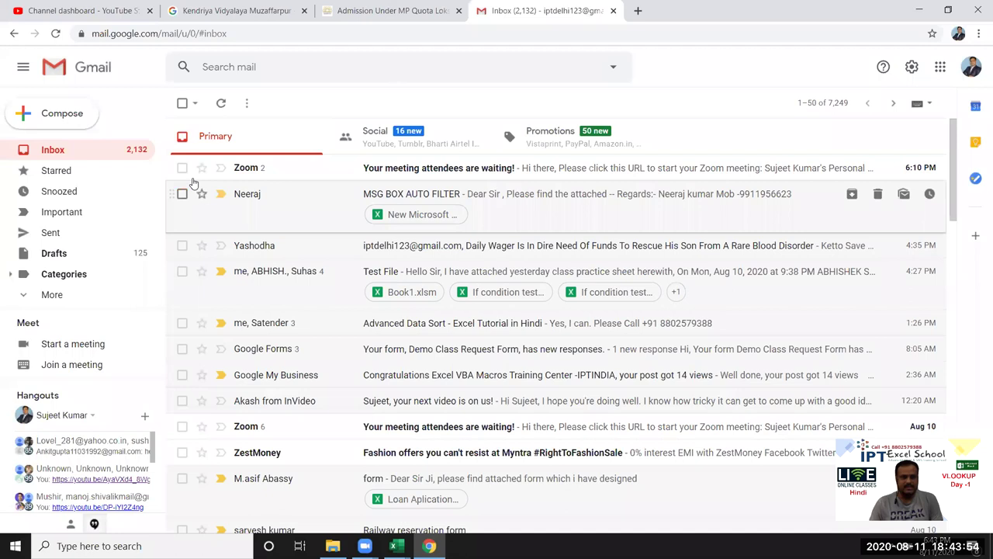
pyautogui.write('?compose=new')
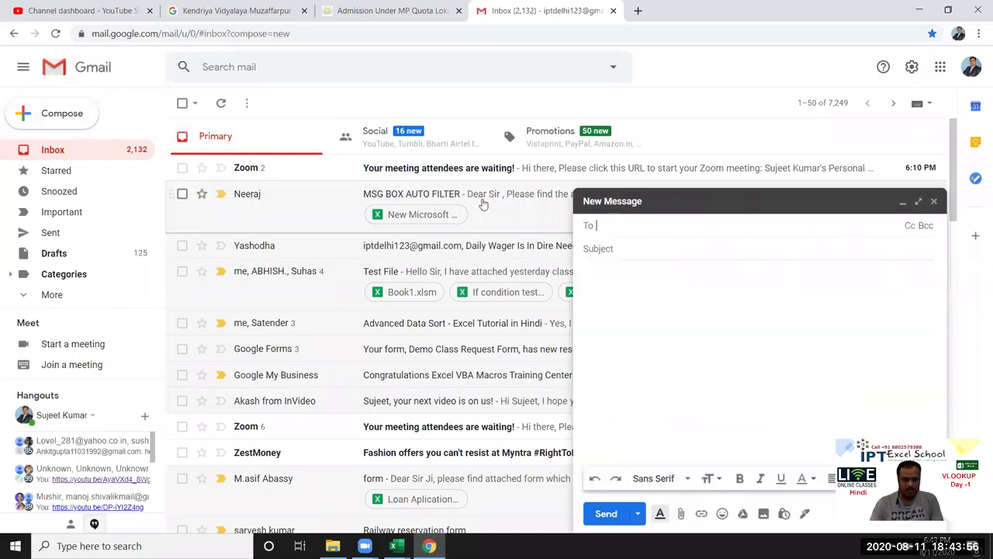
pyautogui.write('b')
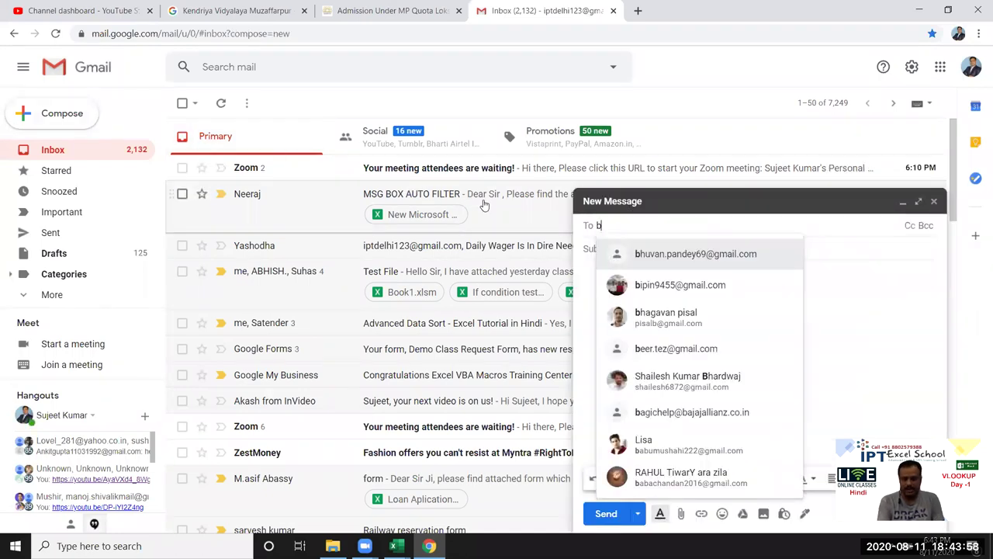
pyautogui.click(686, 255)
pyautogui.write('file')
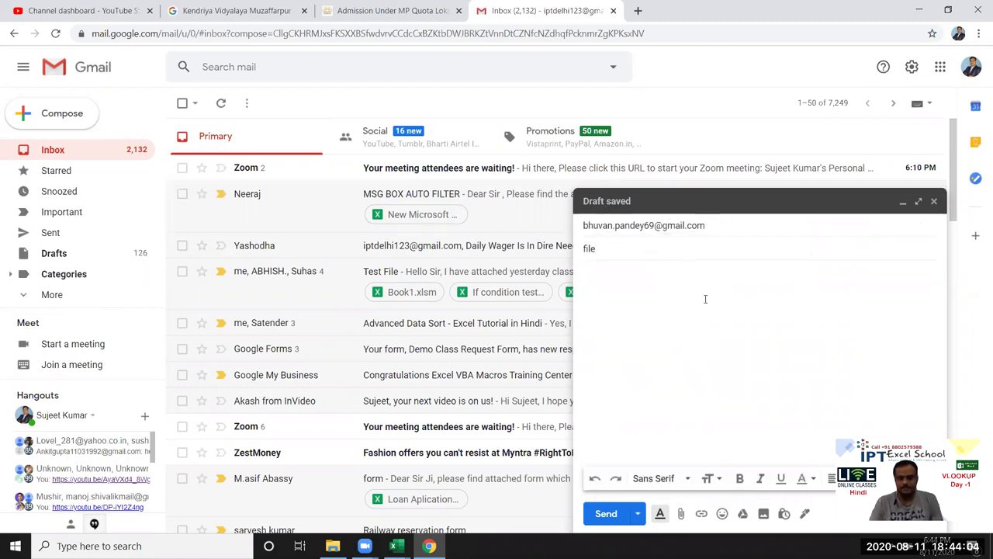
pyautogui.click(705, 299)
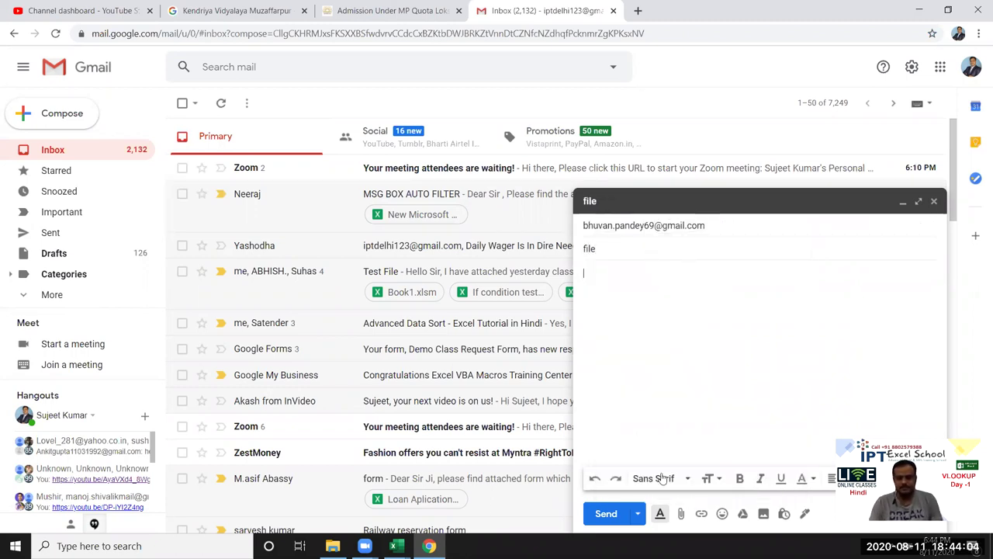
pyautogui.click(680, 514)
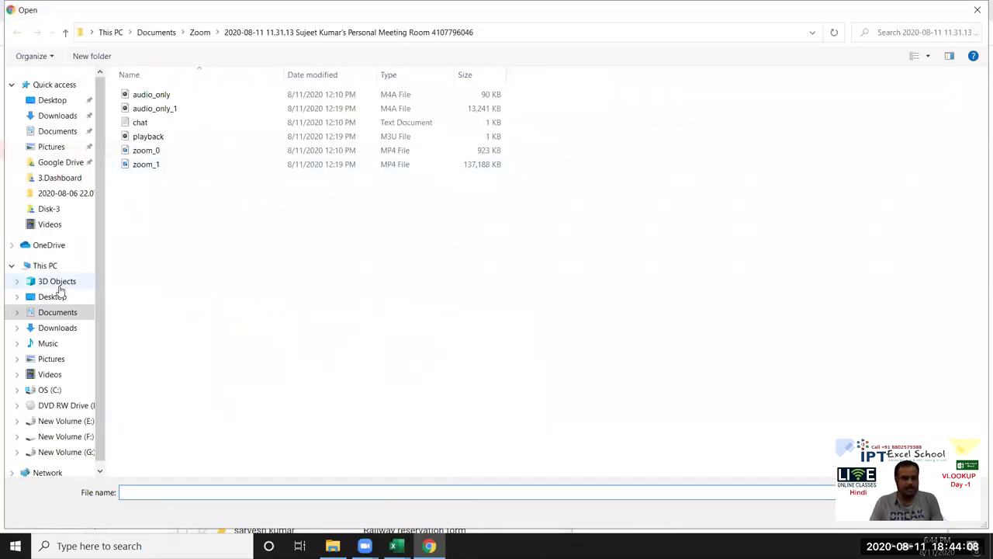
pyautogui.click(56, 134)
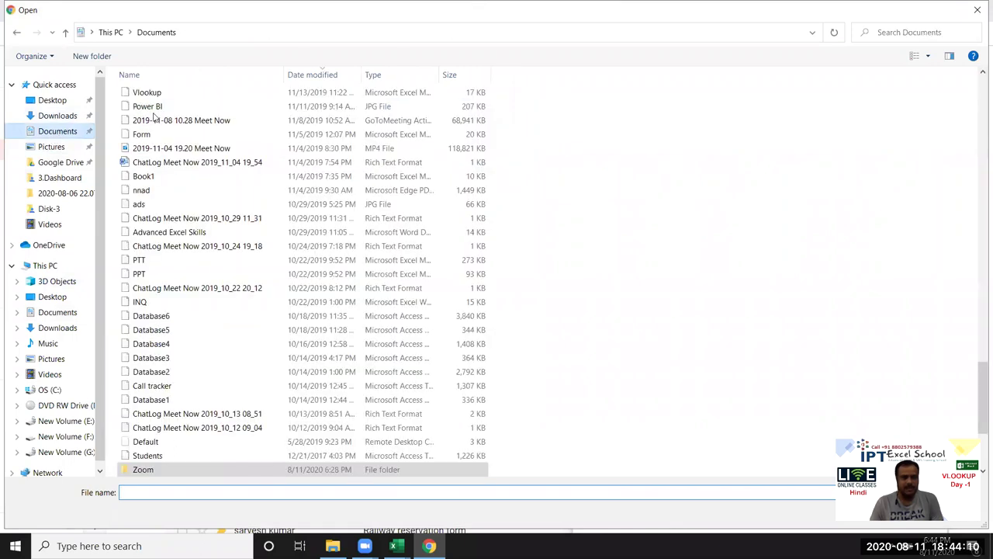
pyautogui.doubleClick(148, 94)
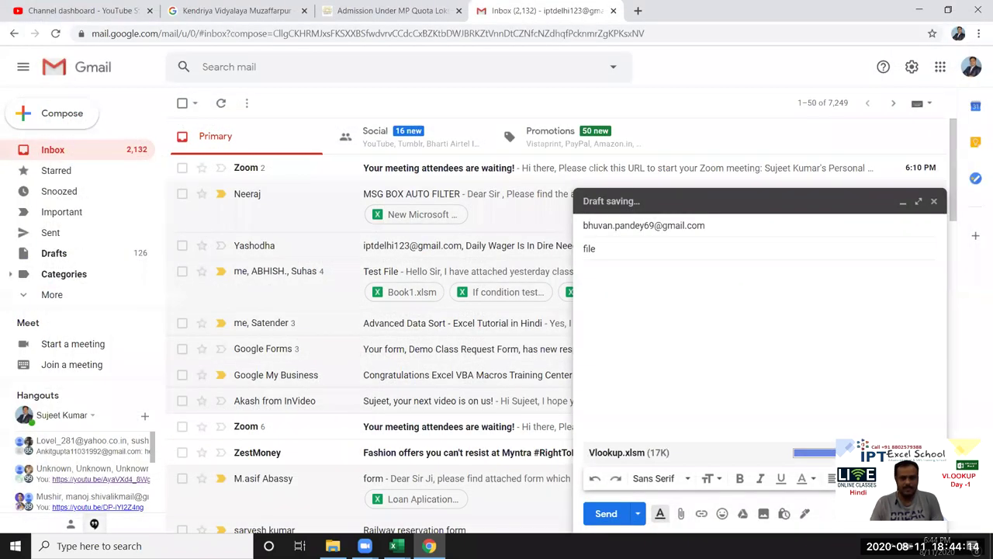
pyautogui.hotkey('ctrl', 'Return')
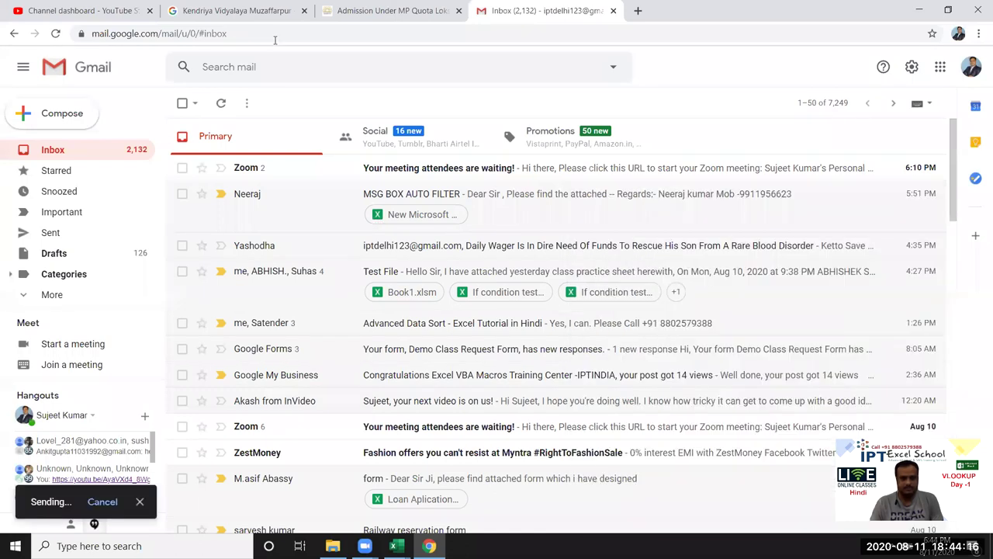